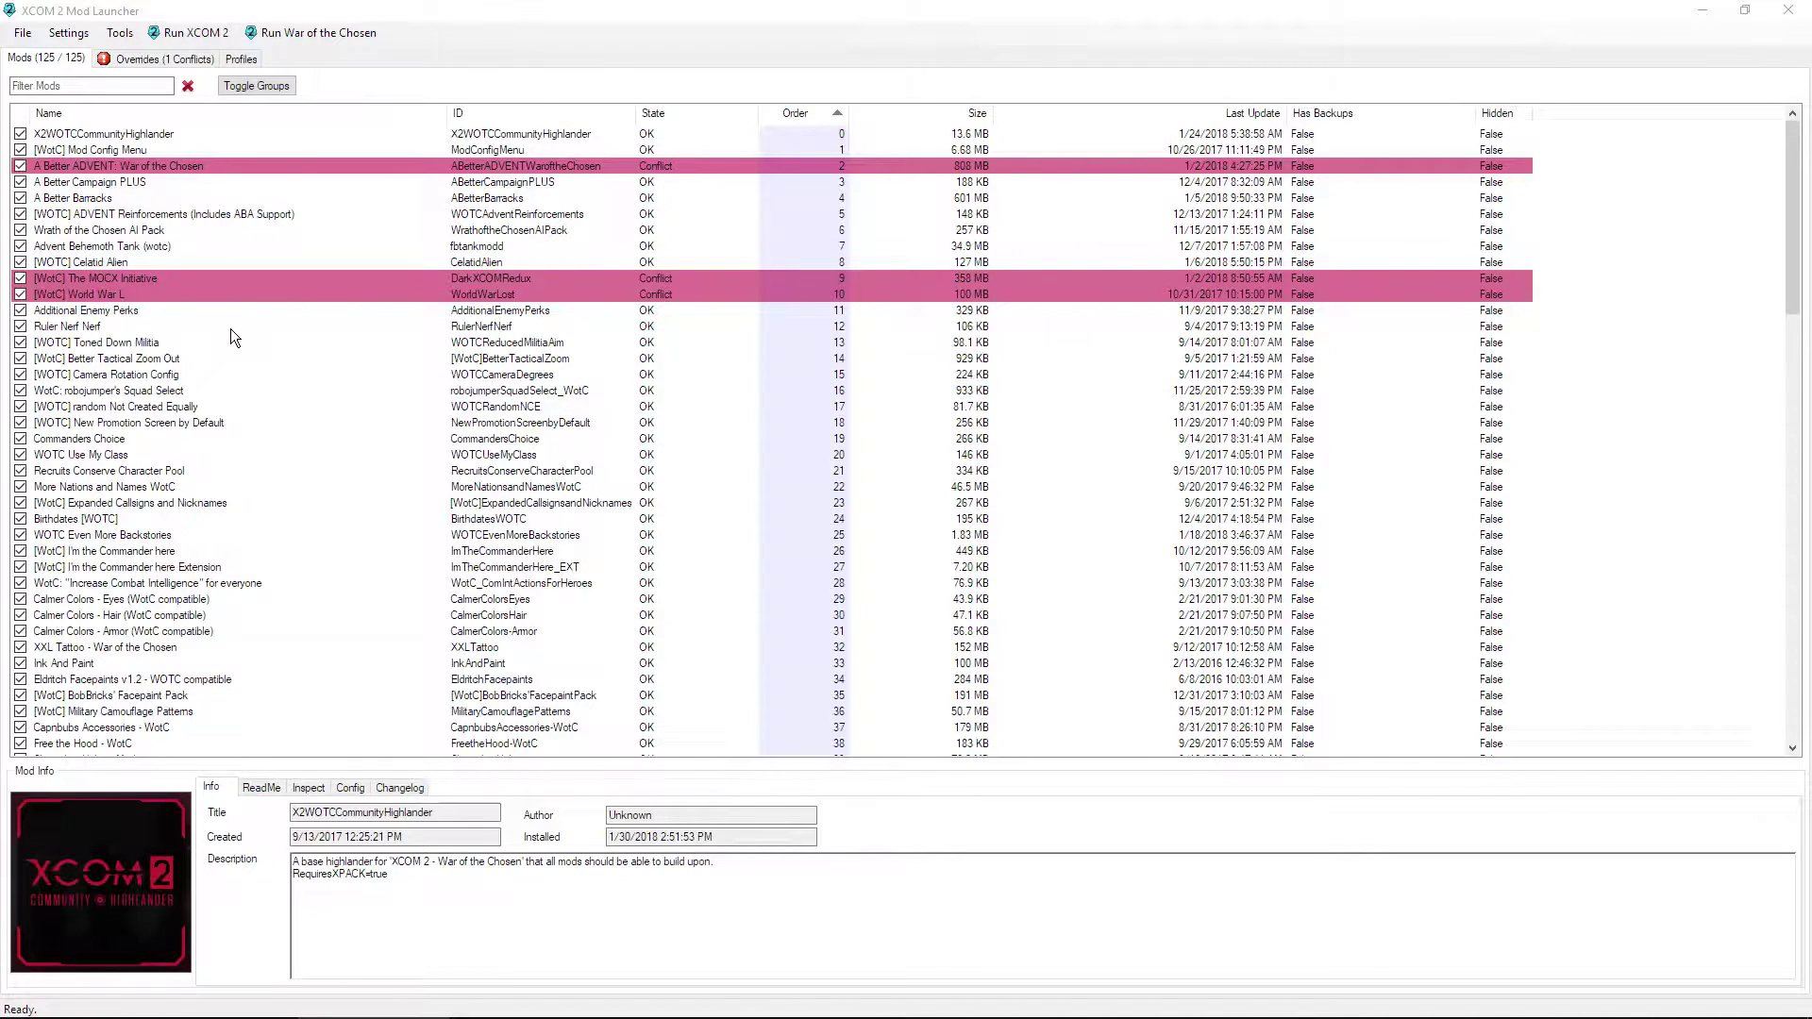
pyautogui.rightClick(154, 233)
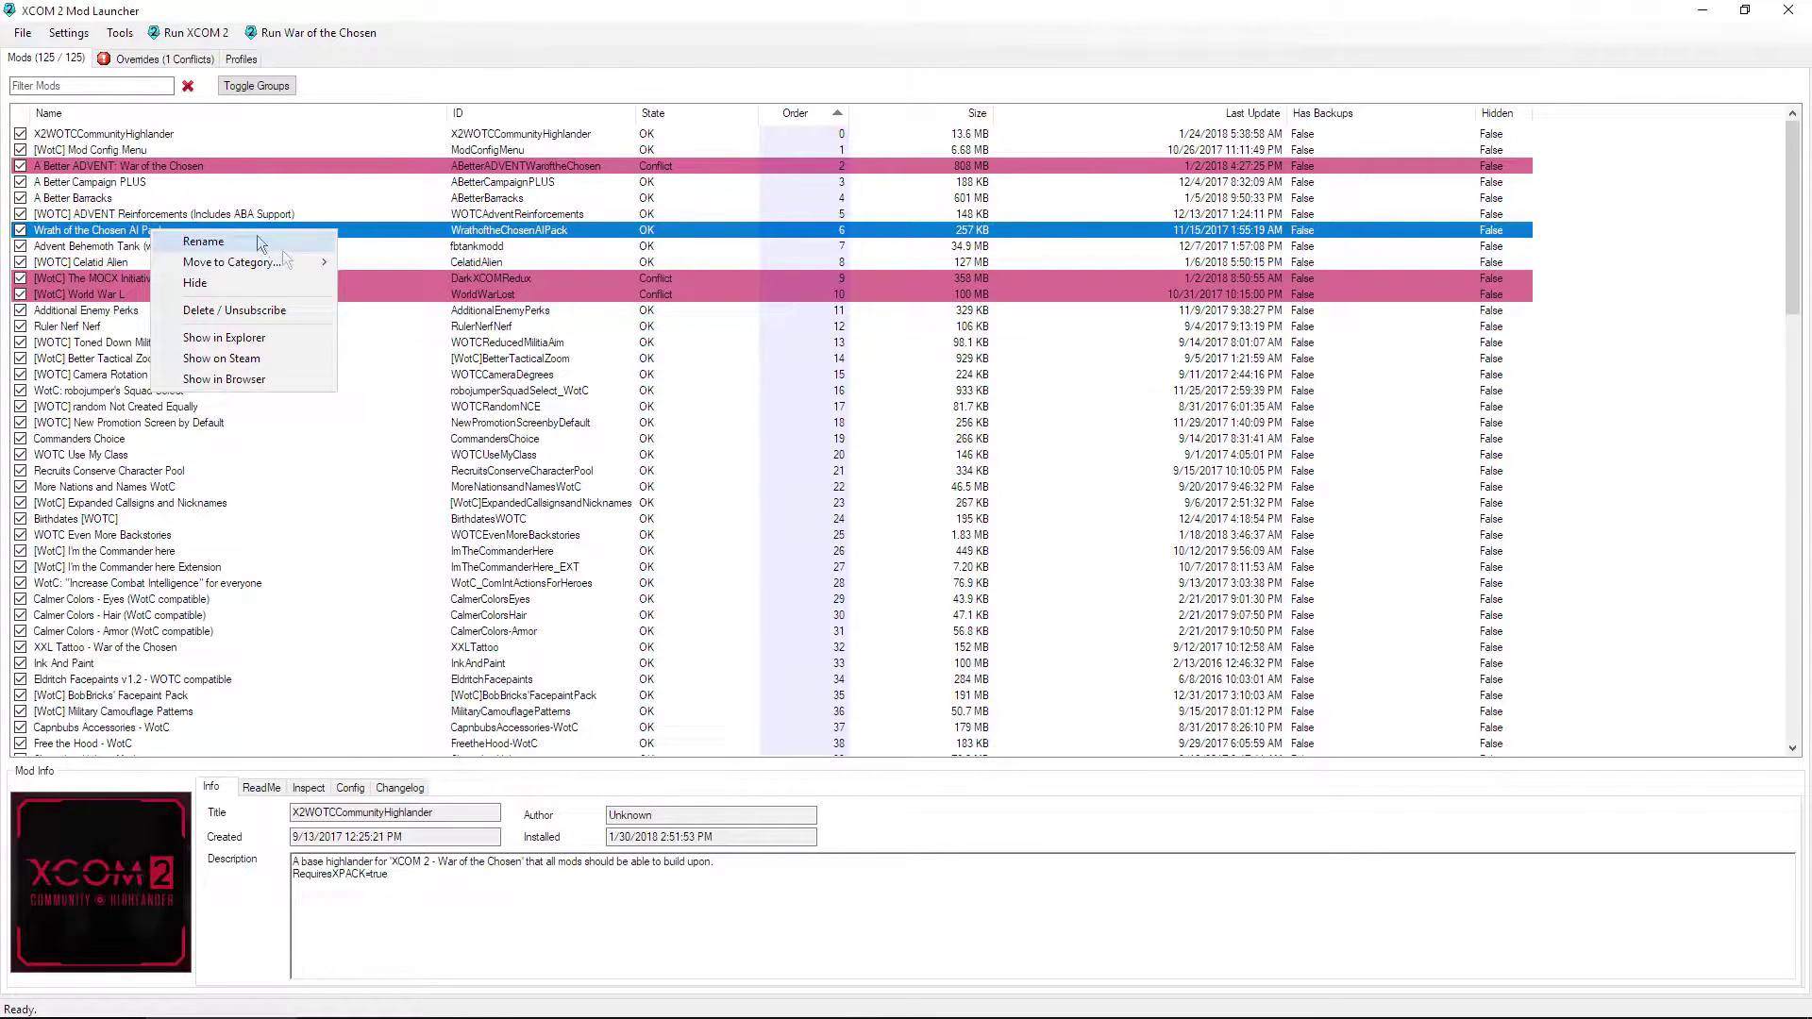
pyautogui.moveTo(285, 268)
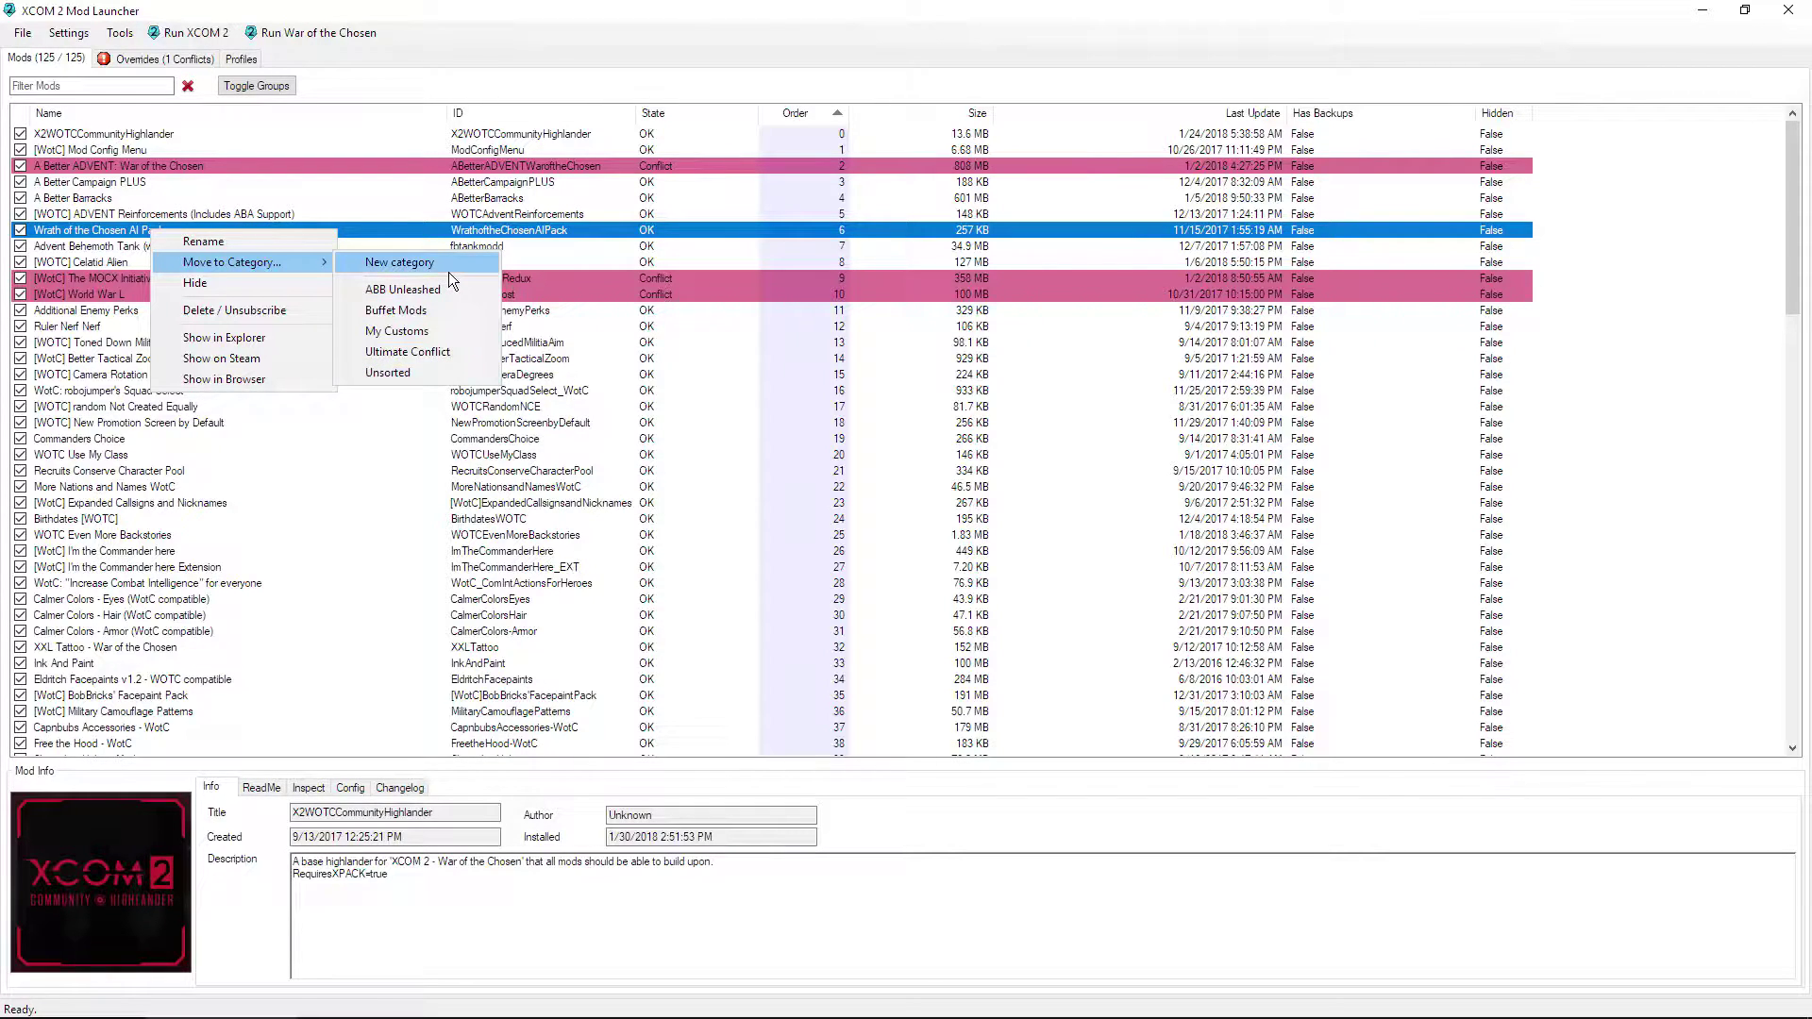
pyautogui.click(126, 279)
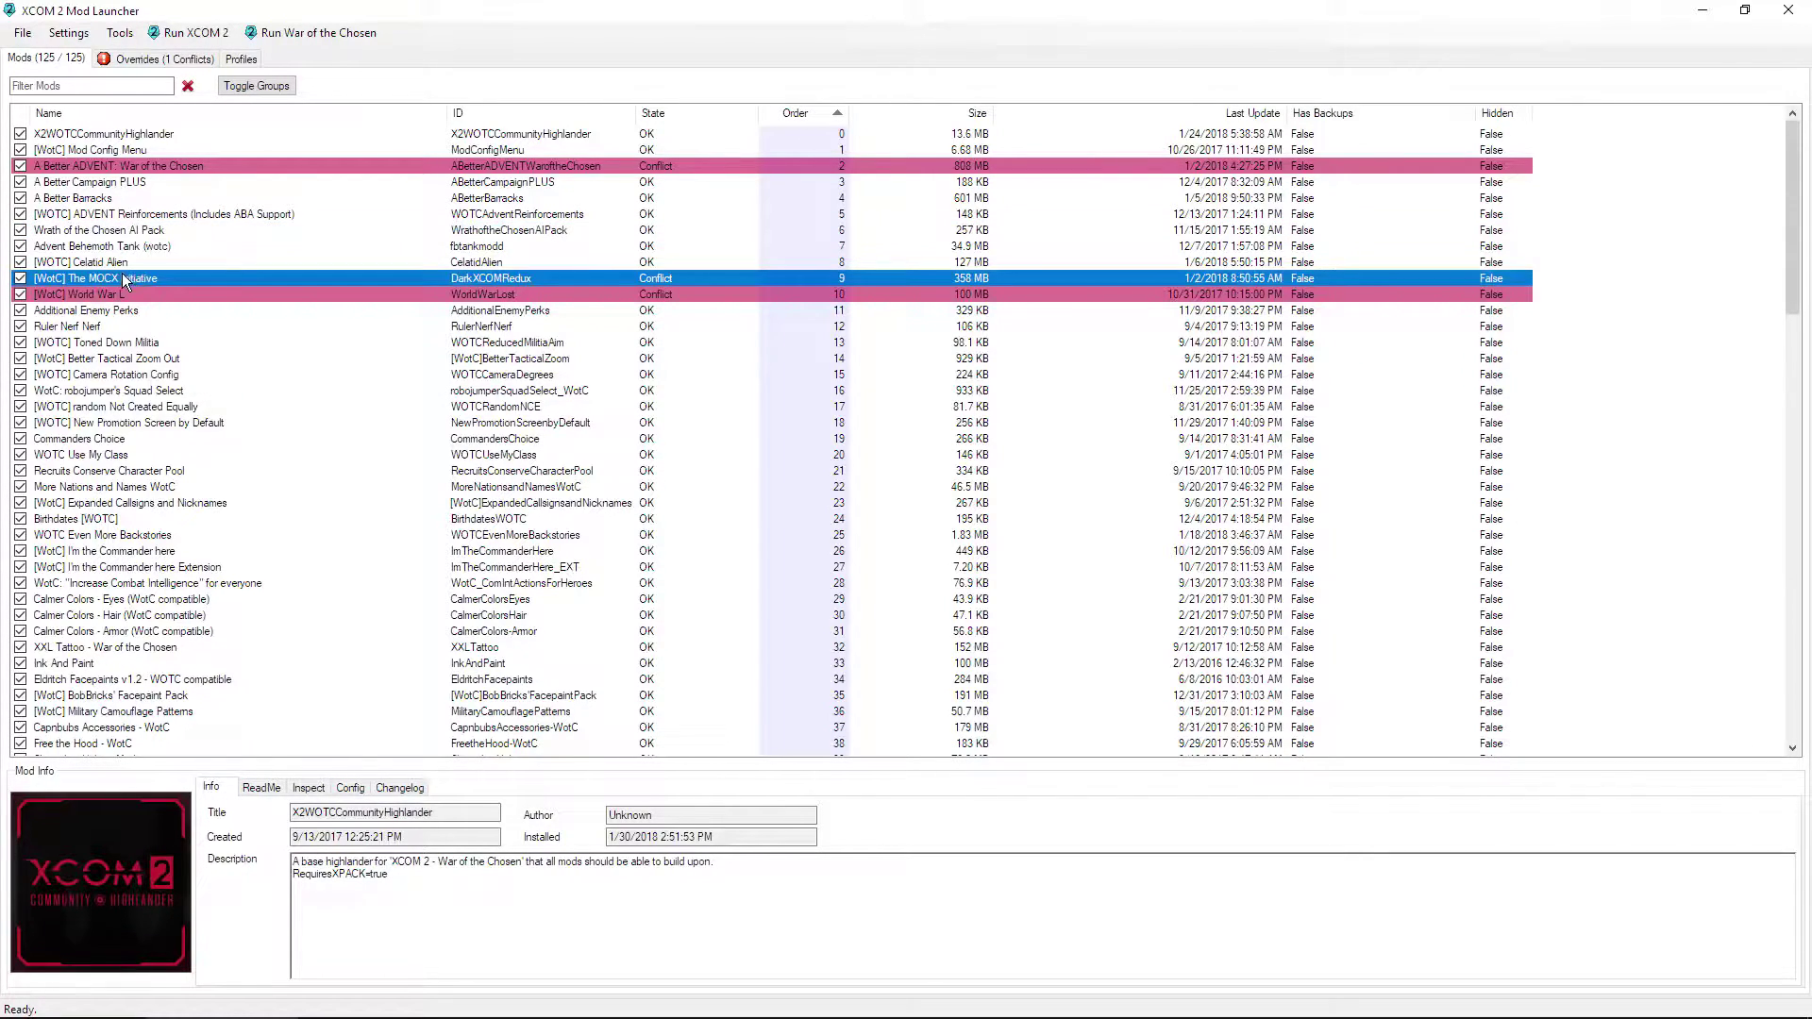
# Step: Sort the mod list by name and look through the mods grouped under their categories
pyautogui.click(167, 115)
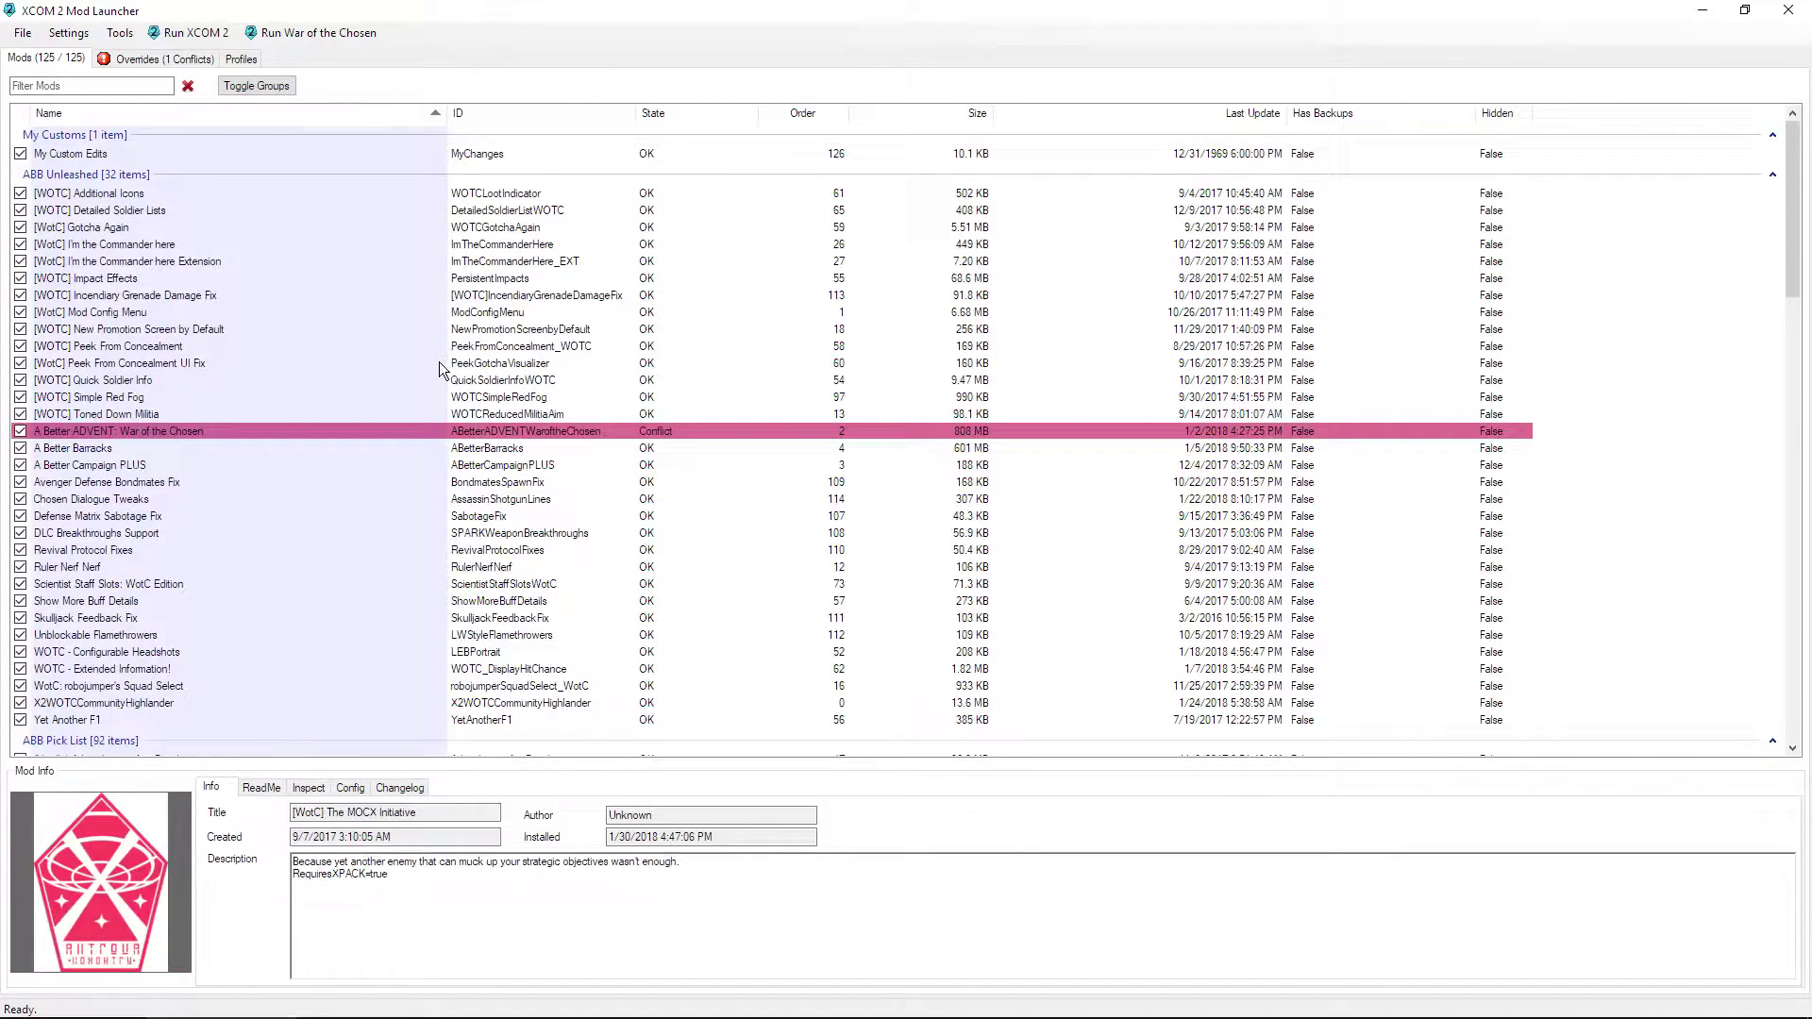
pyautogui.scroll(-1, 416, 510)
pyautogui.scroll(1, 416, 509)
pyautogui.scroll(-8, 218, 397)
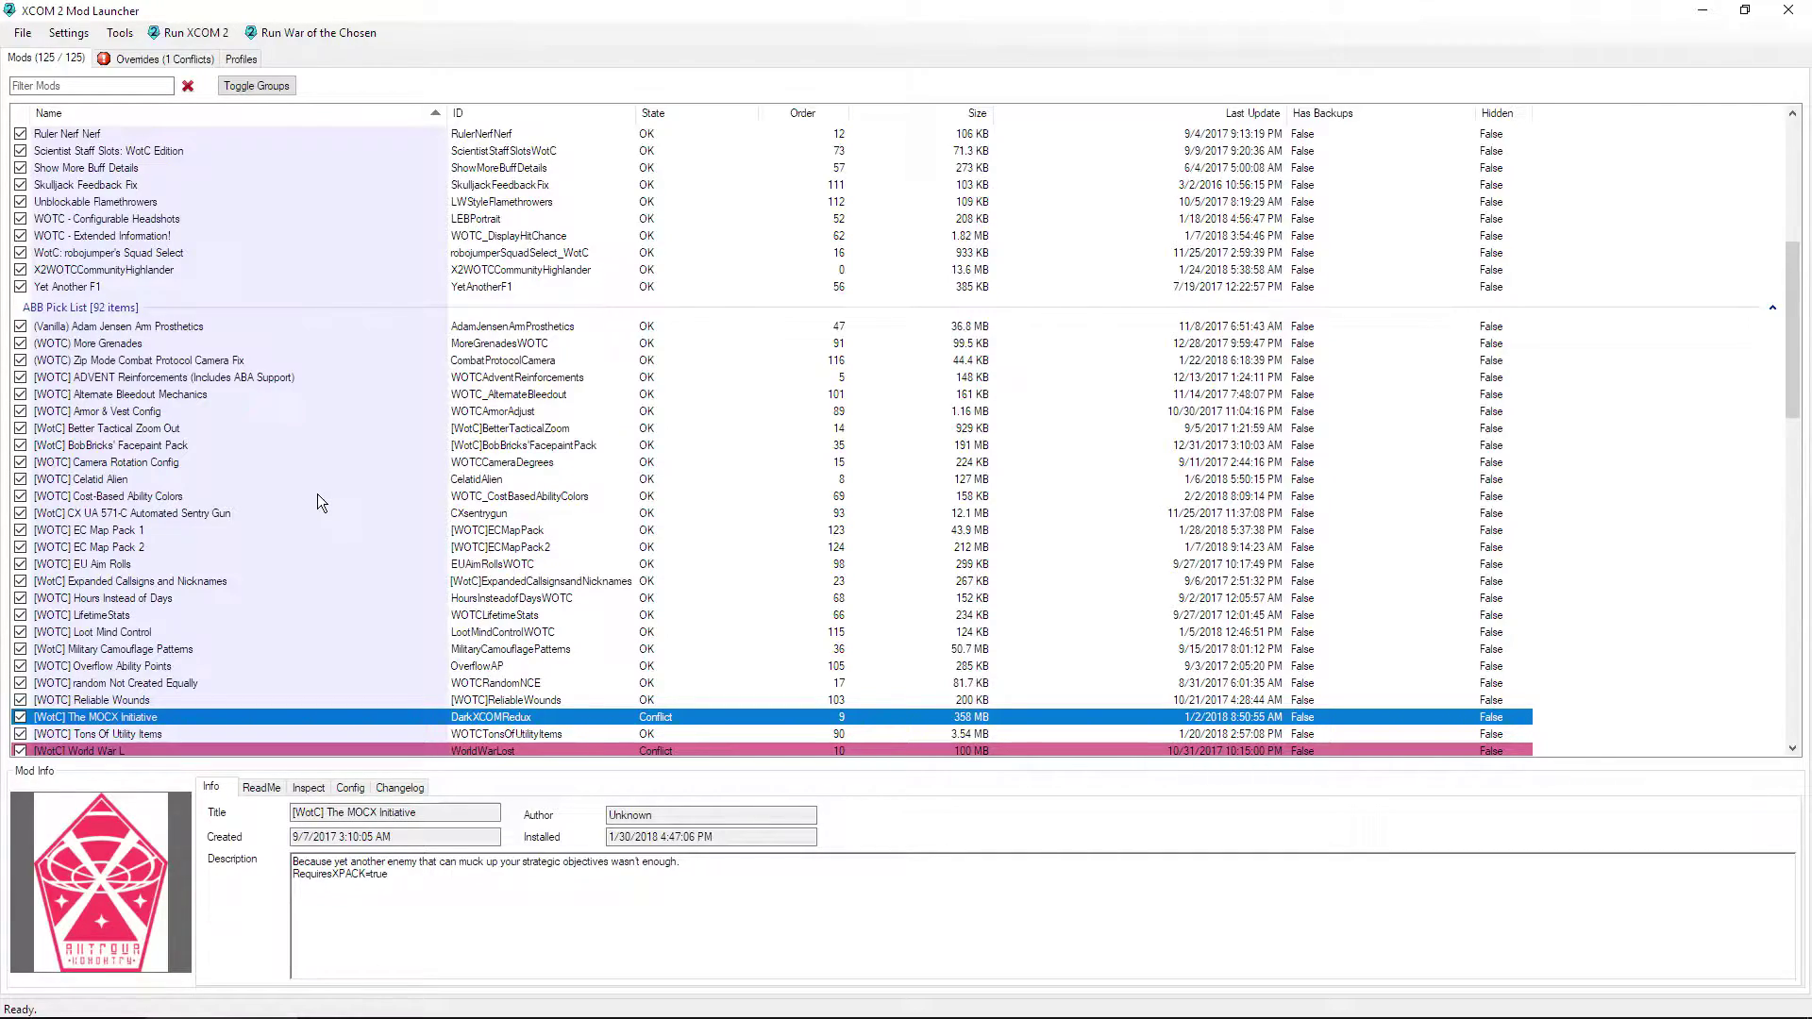
pyautogui.scroll(-11, 317, 499)
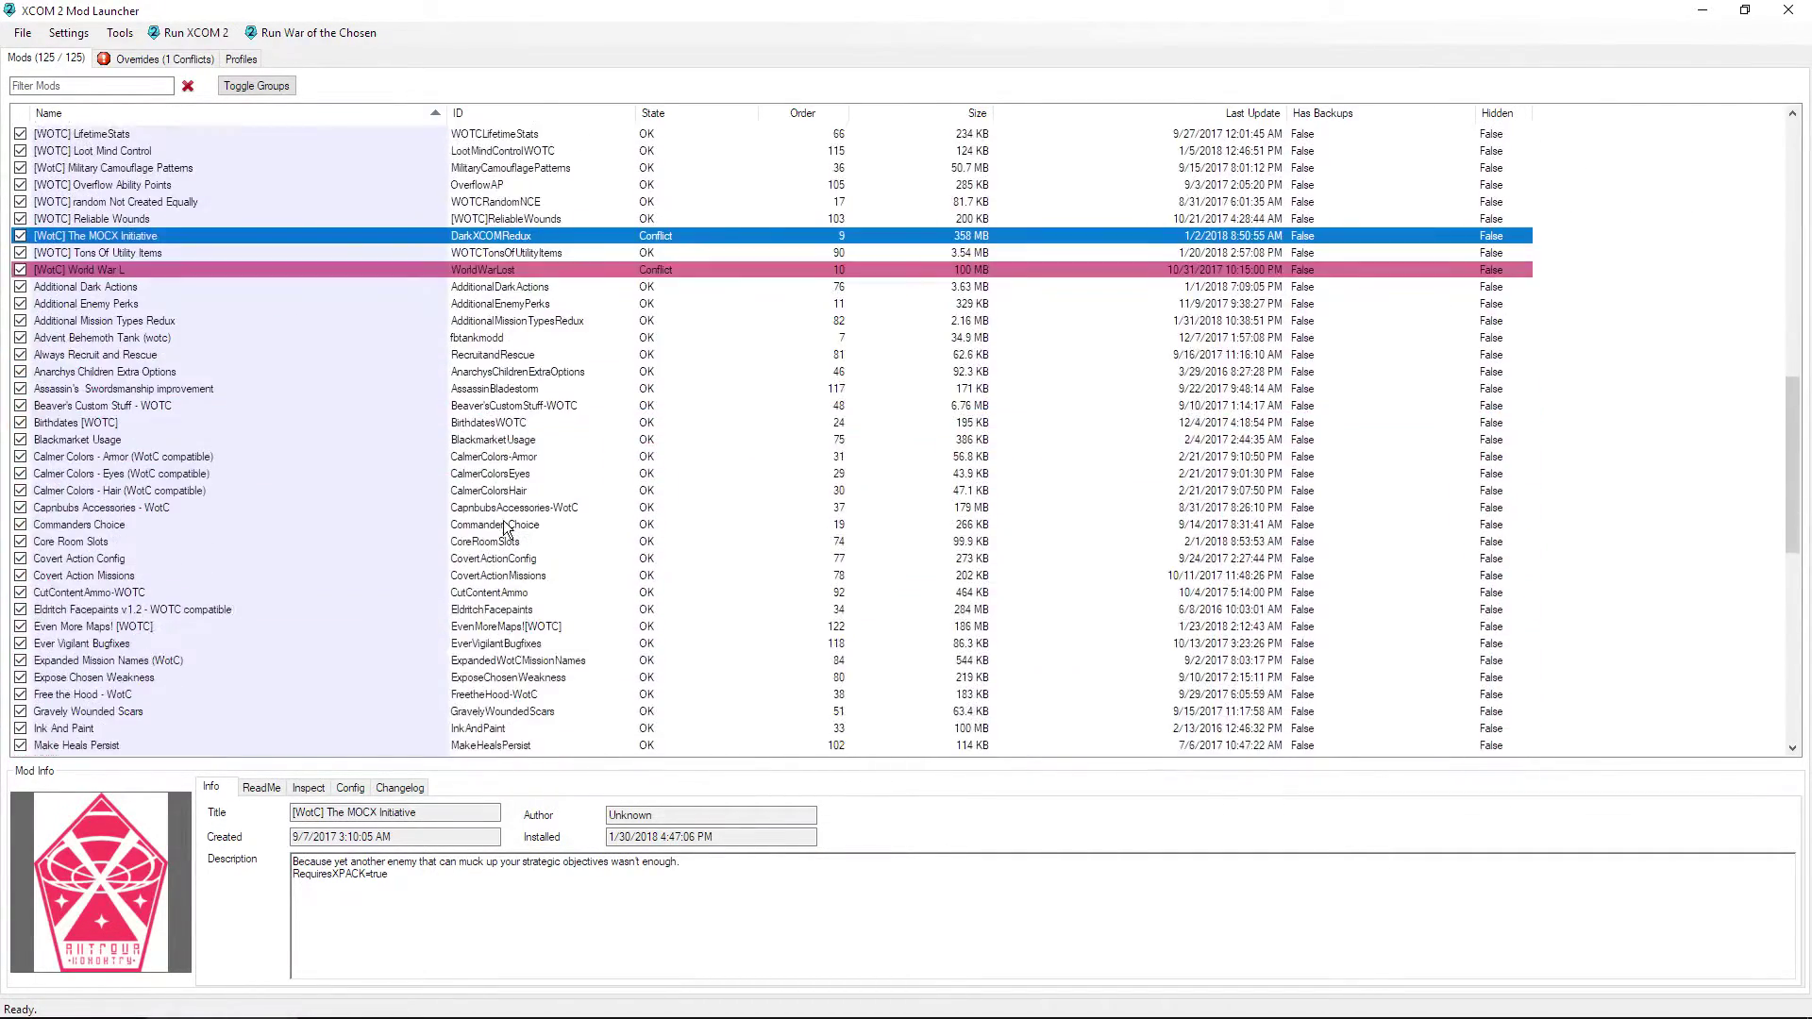
pyautogui.scroll(6, 488, 524)
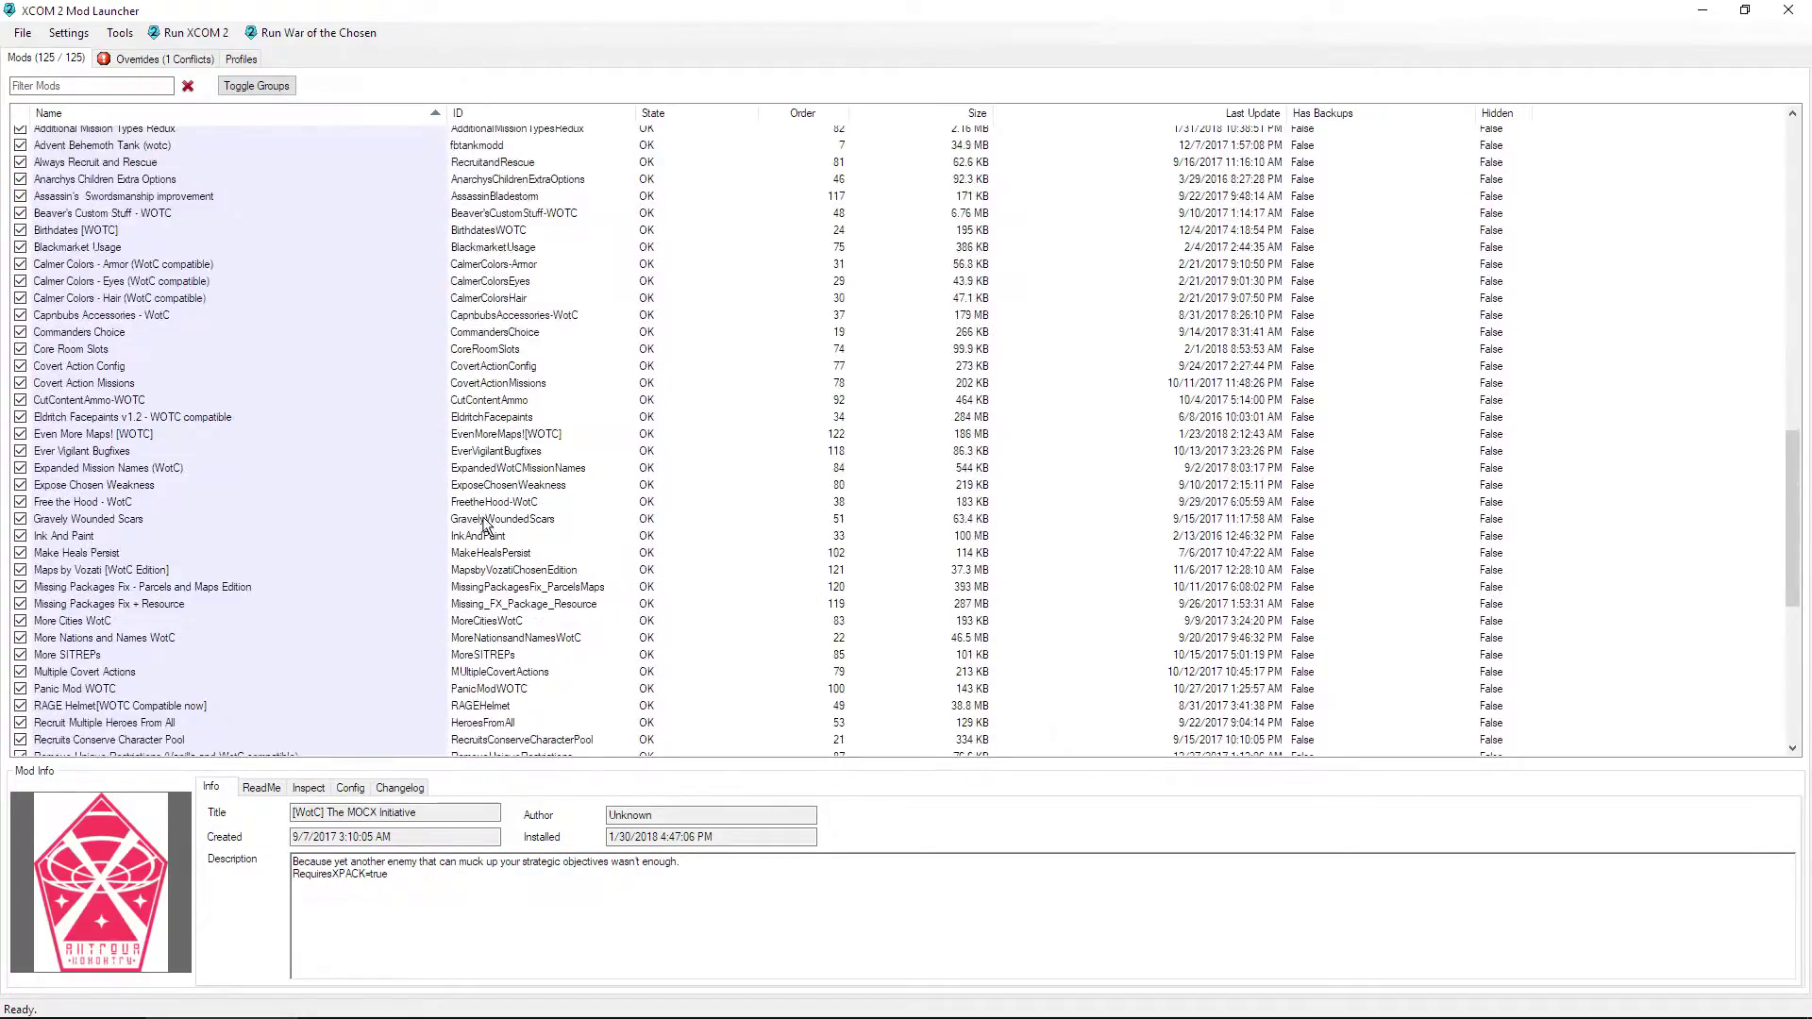
pyautogui.scroll(15, 479, 522)
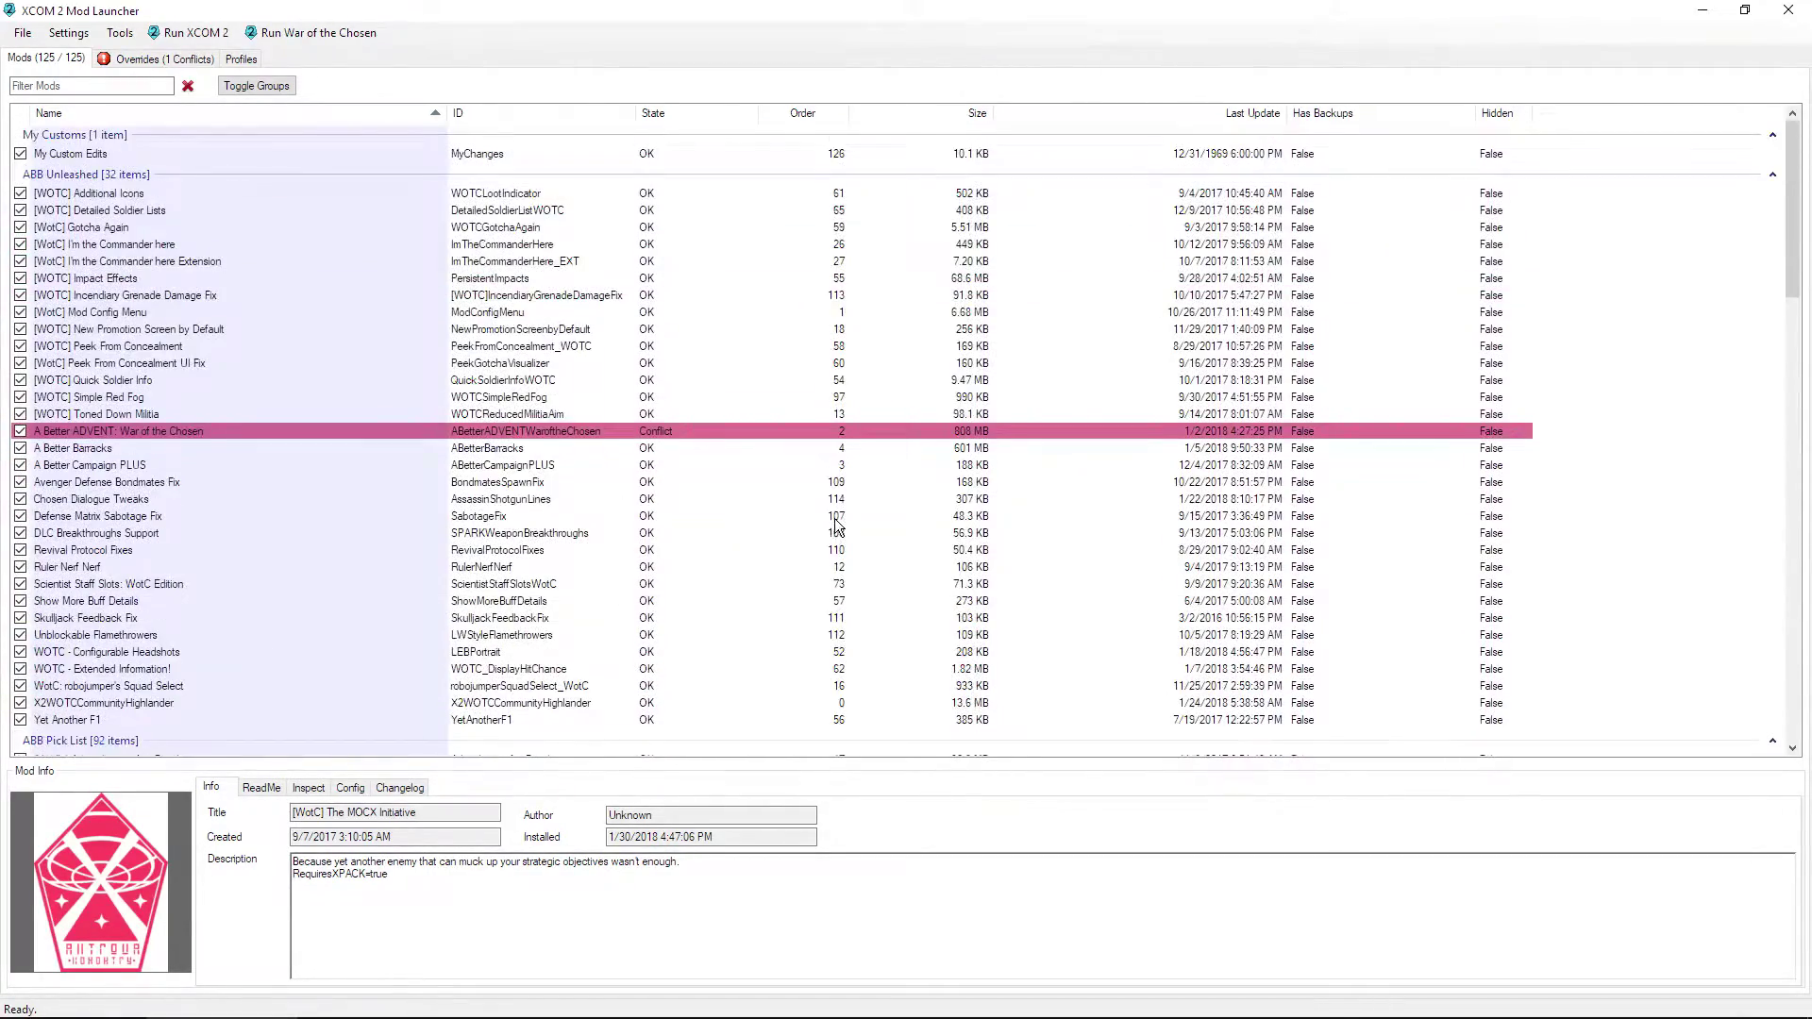
# Step: Sort the mods by load order and look over the list and the details of Additional Enemy Perks and Commanders Choice
pyautogui.click(815, 117)
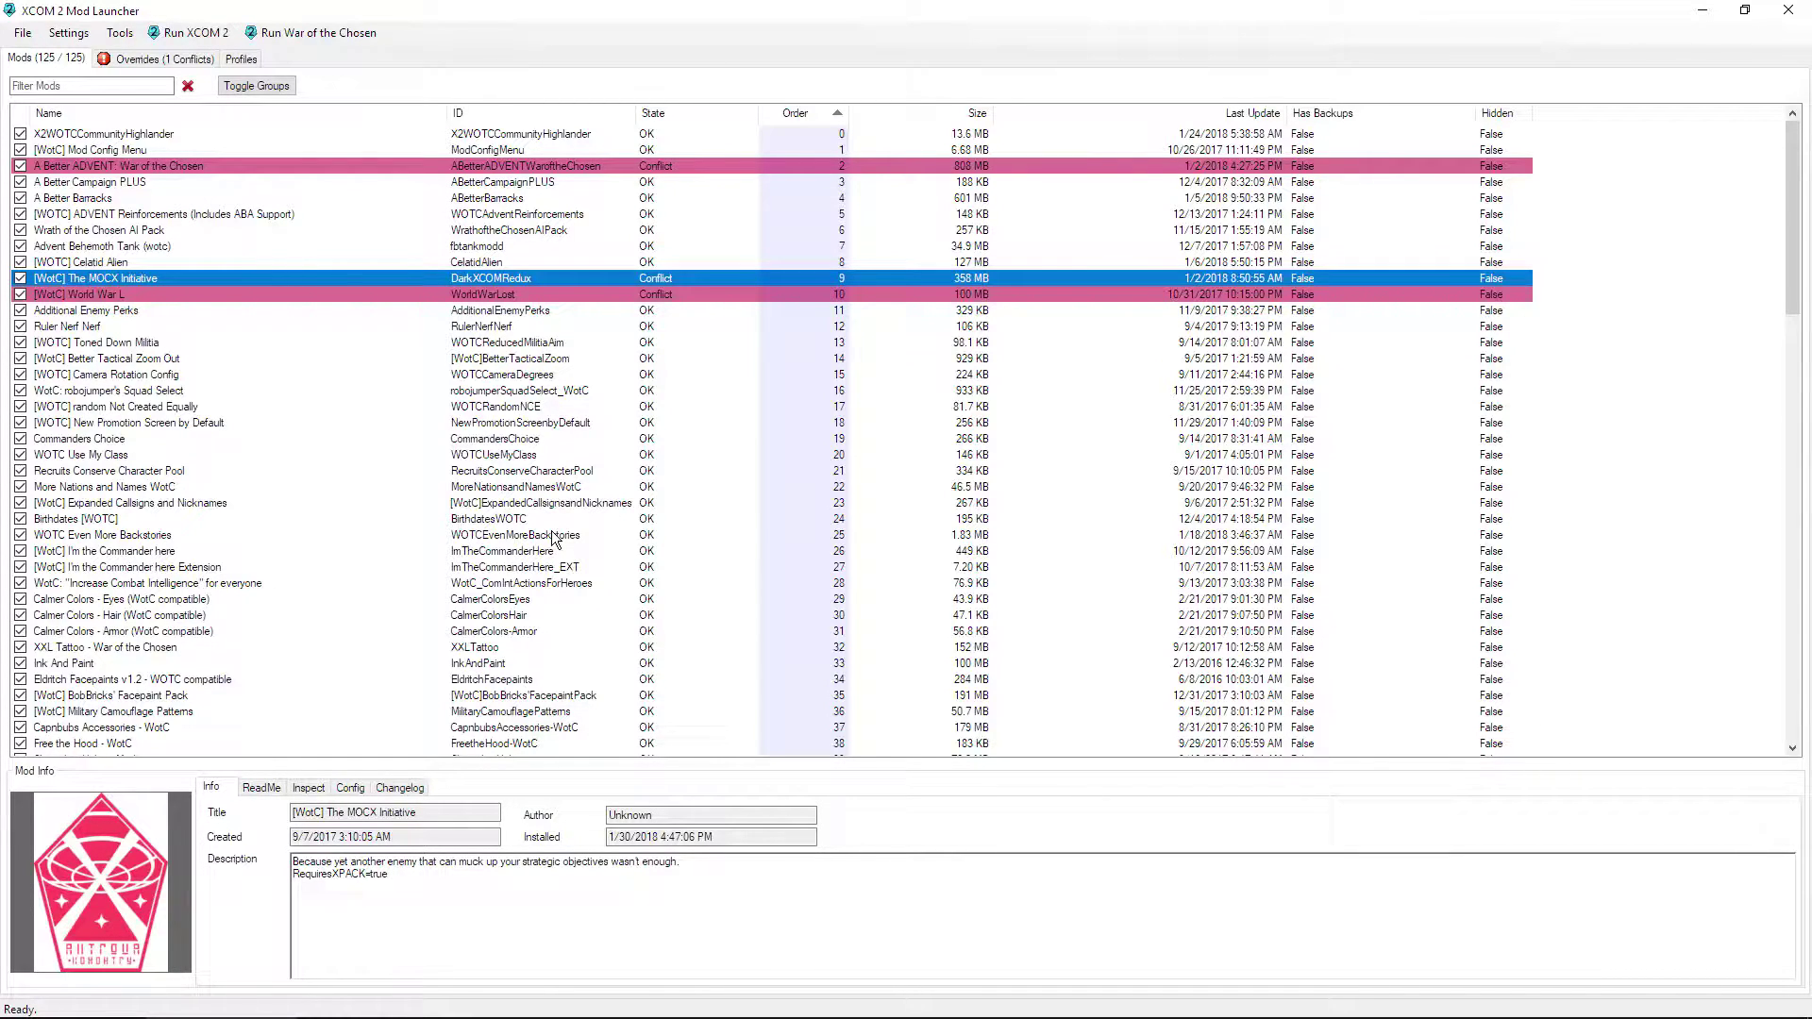
pyautogui.scroll(-12, 538, 524)
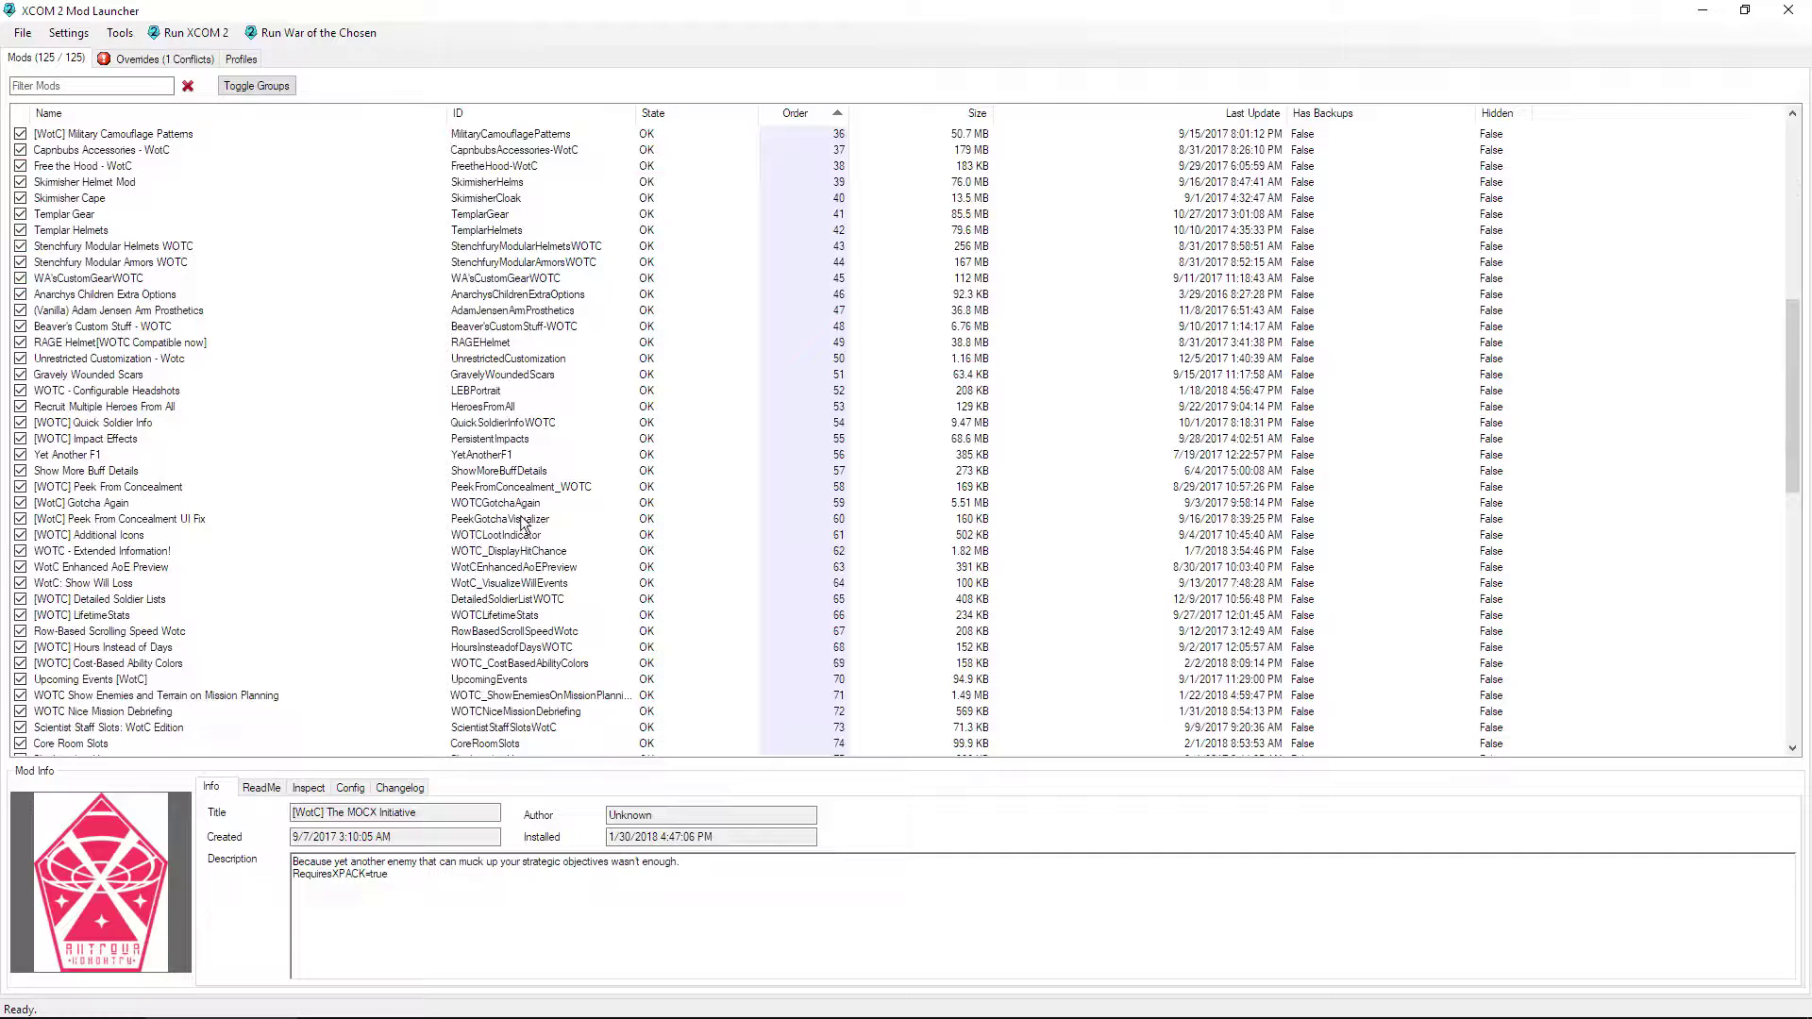
pyautogui.scroll(12, 425, 489)
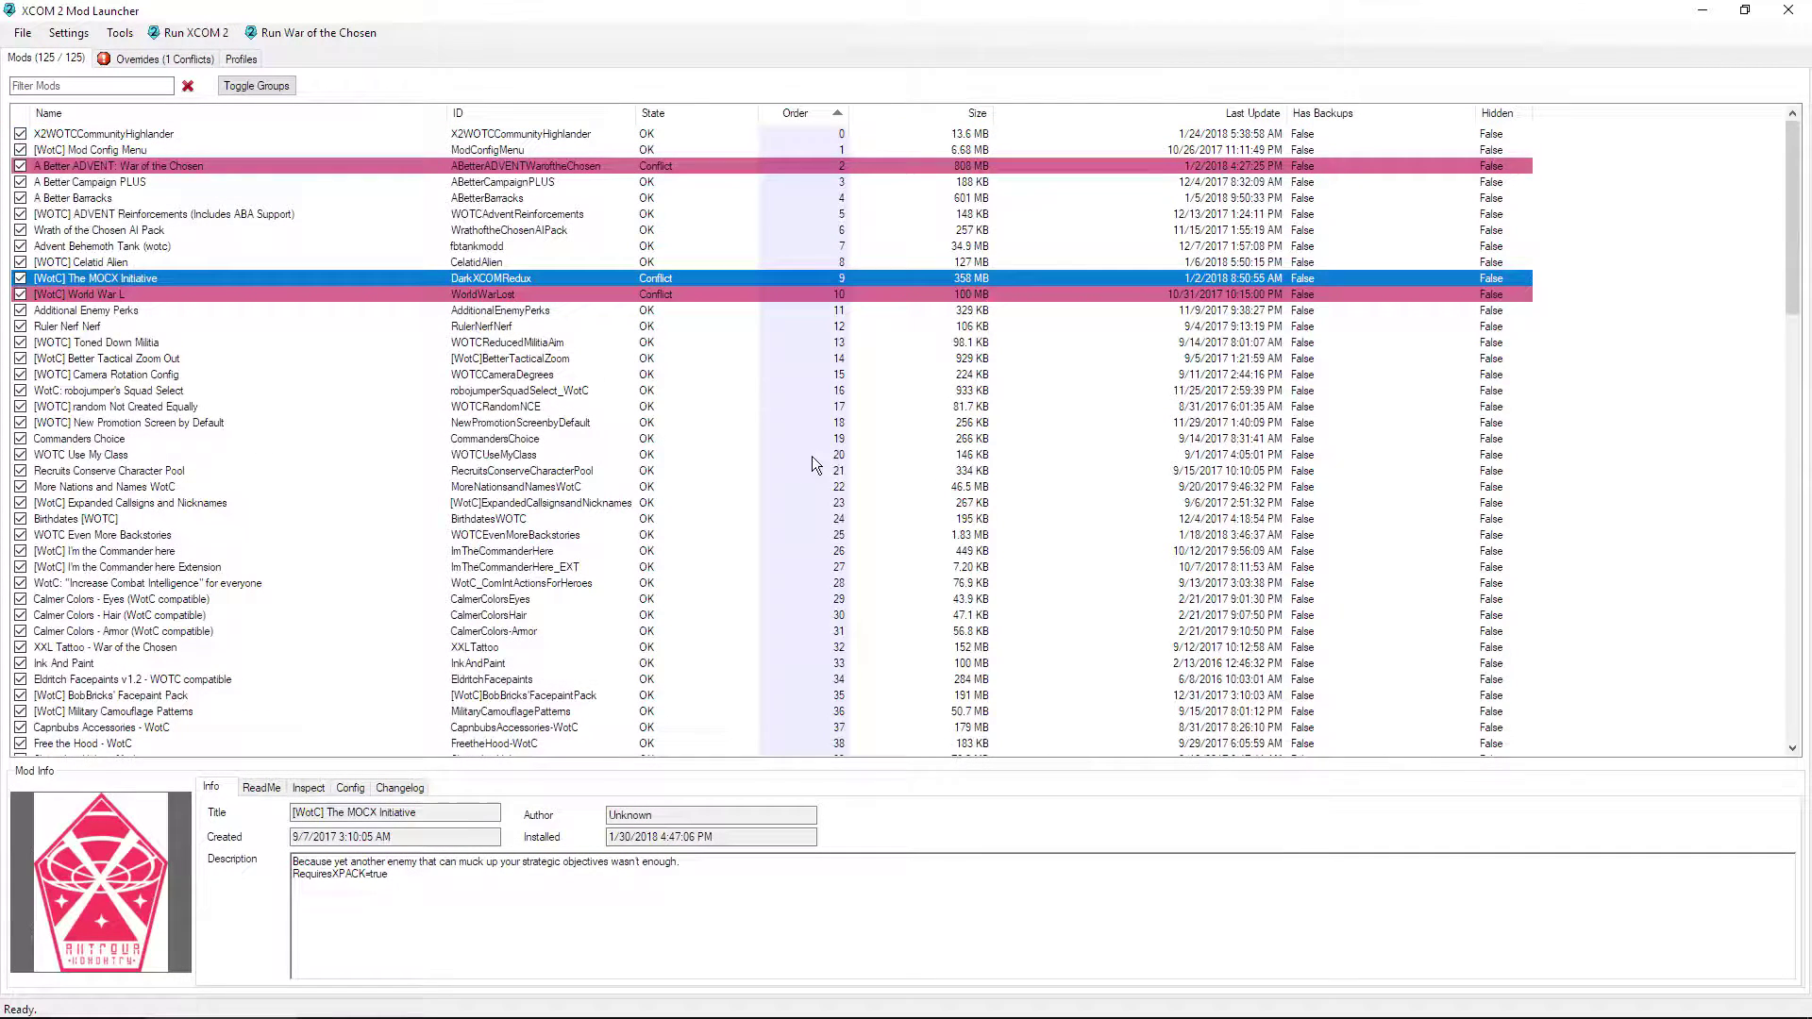
pyautogui.click(106, 312)
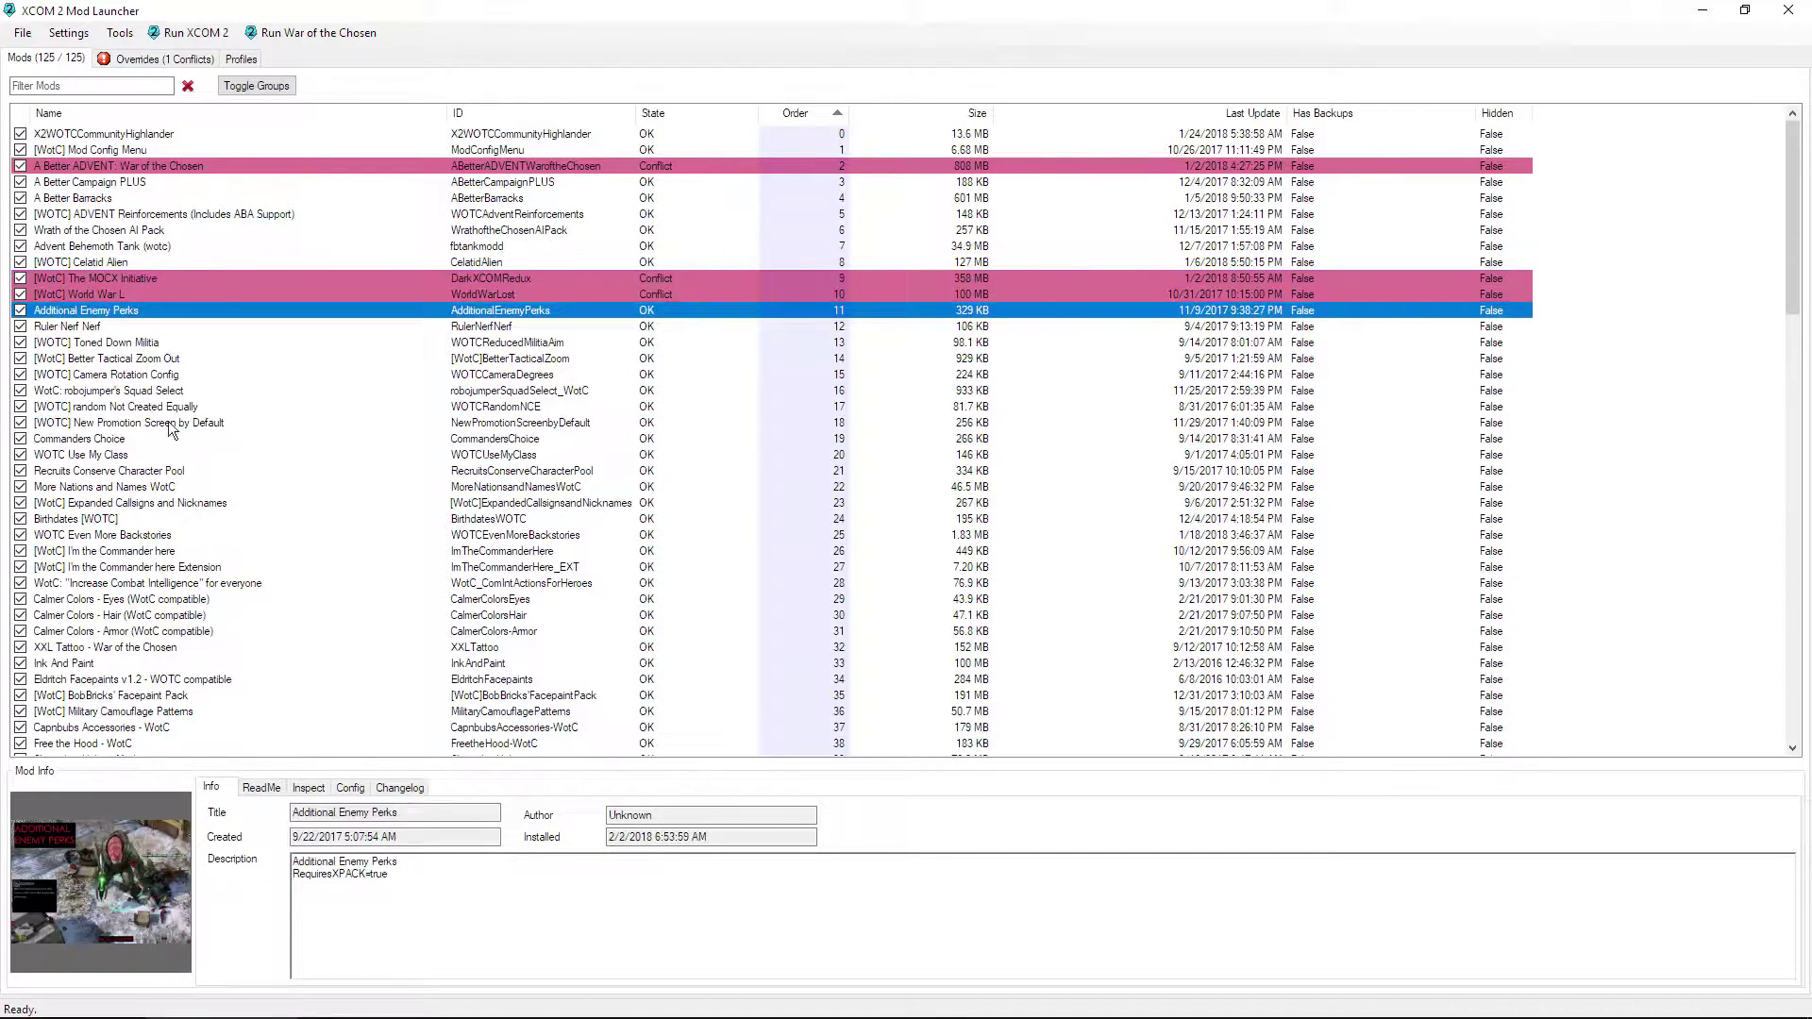
pyautogui.click(191, 442)
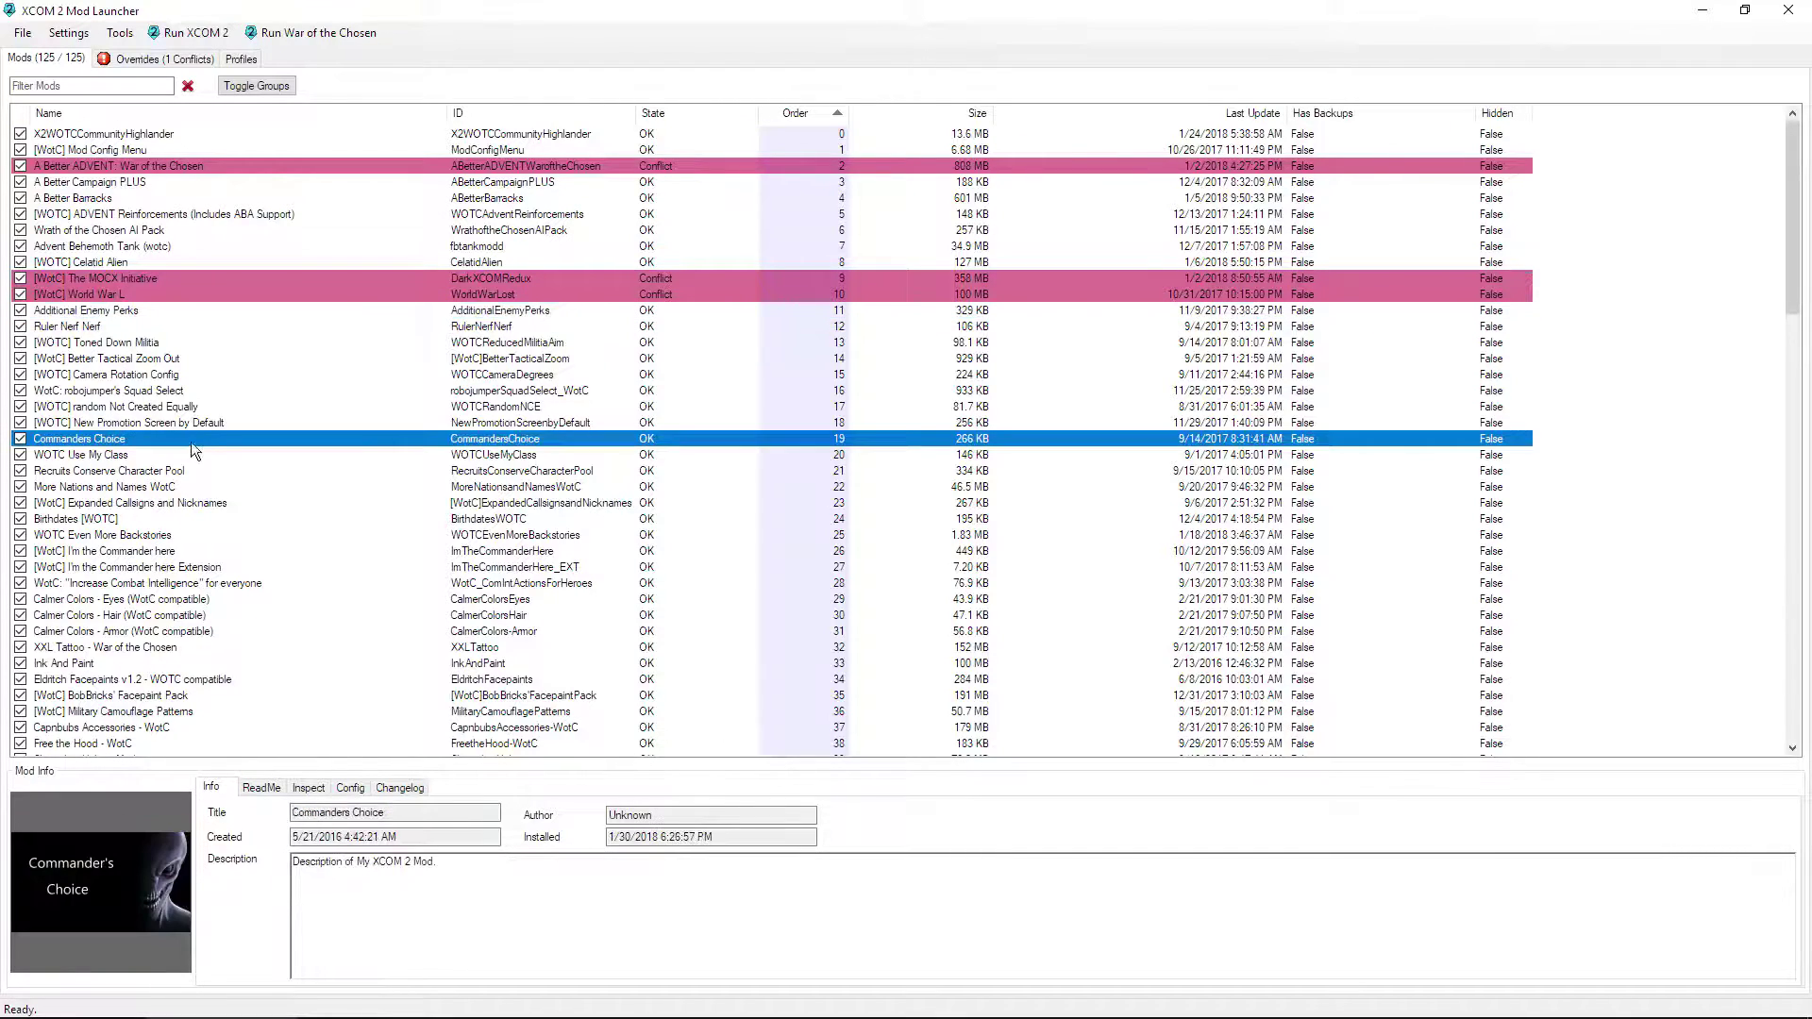
# Step: Sort the mods by name and select every mod in the ABB Pick List category, leaving without applying any action to the selection
pyautogui.click(144, 111)
pyautogui.scroll(-7, 234, 474)
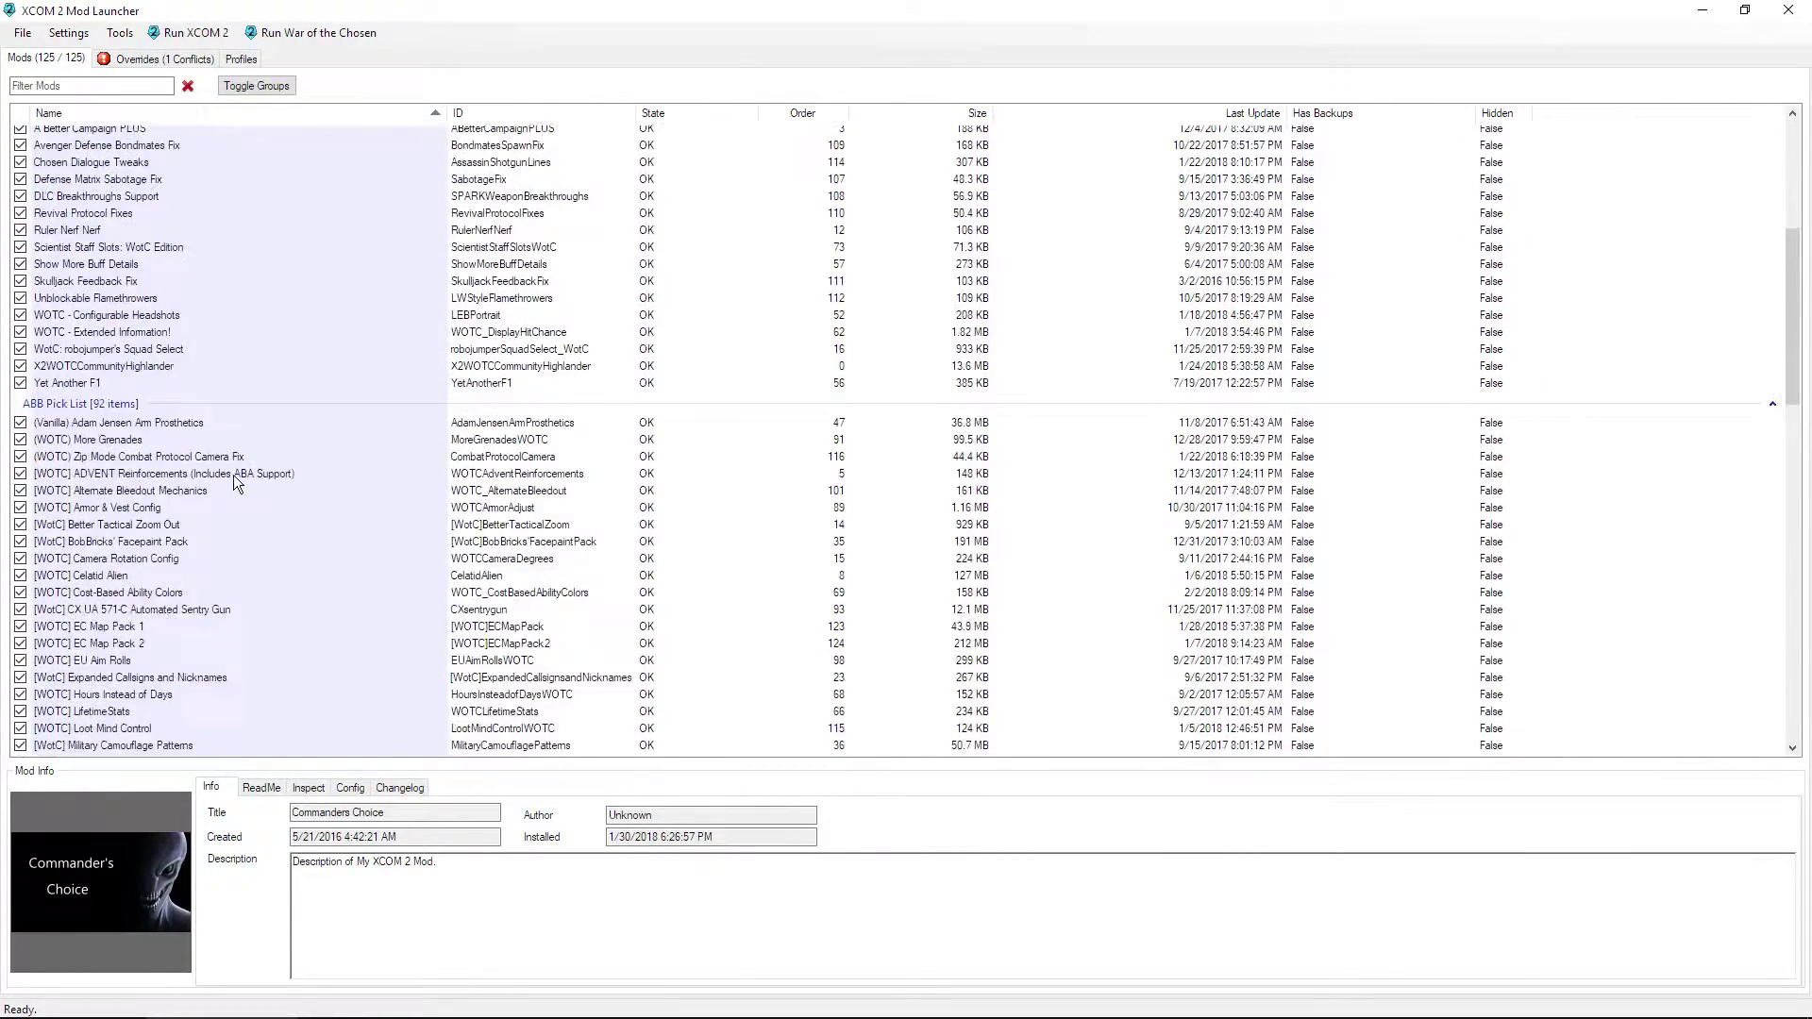
pyautogui.click(147, 378)
pyautogui.scroll(-15, 283, 495)
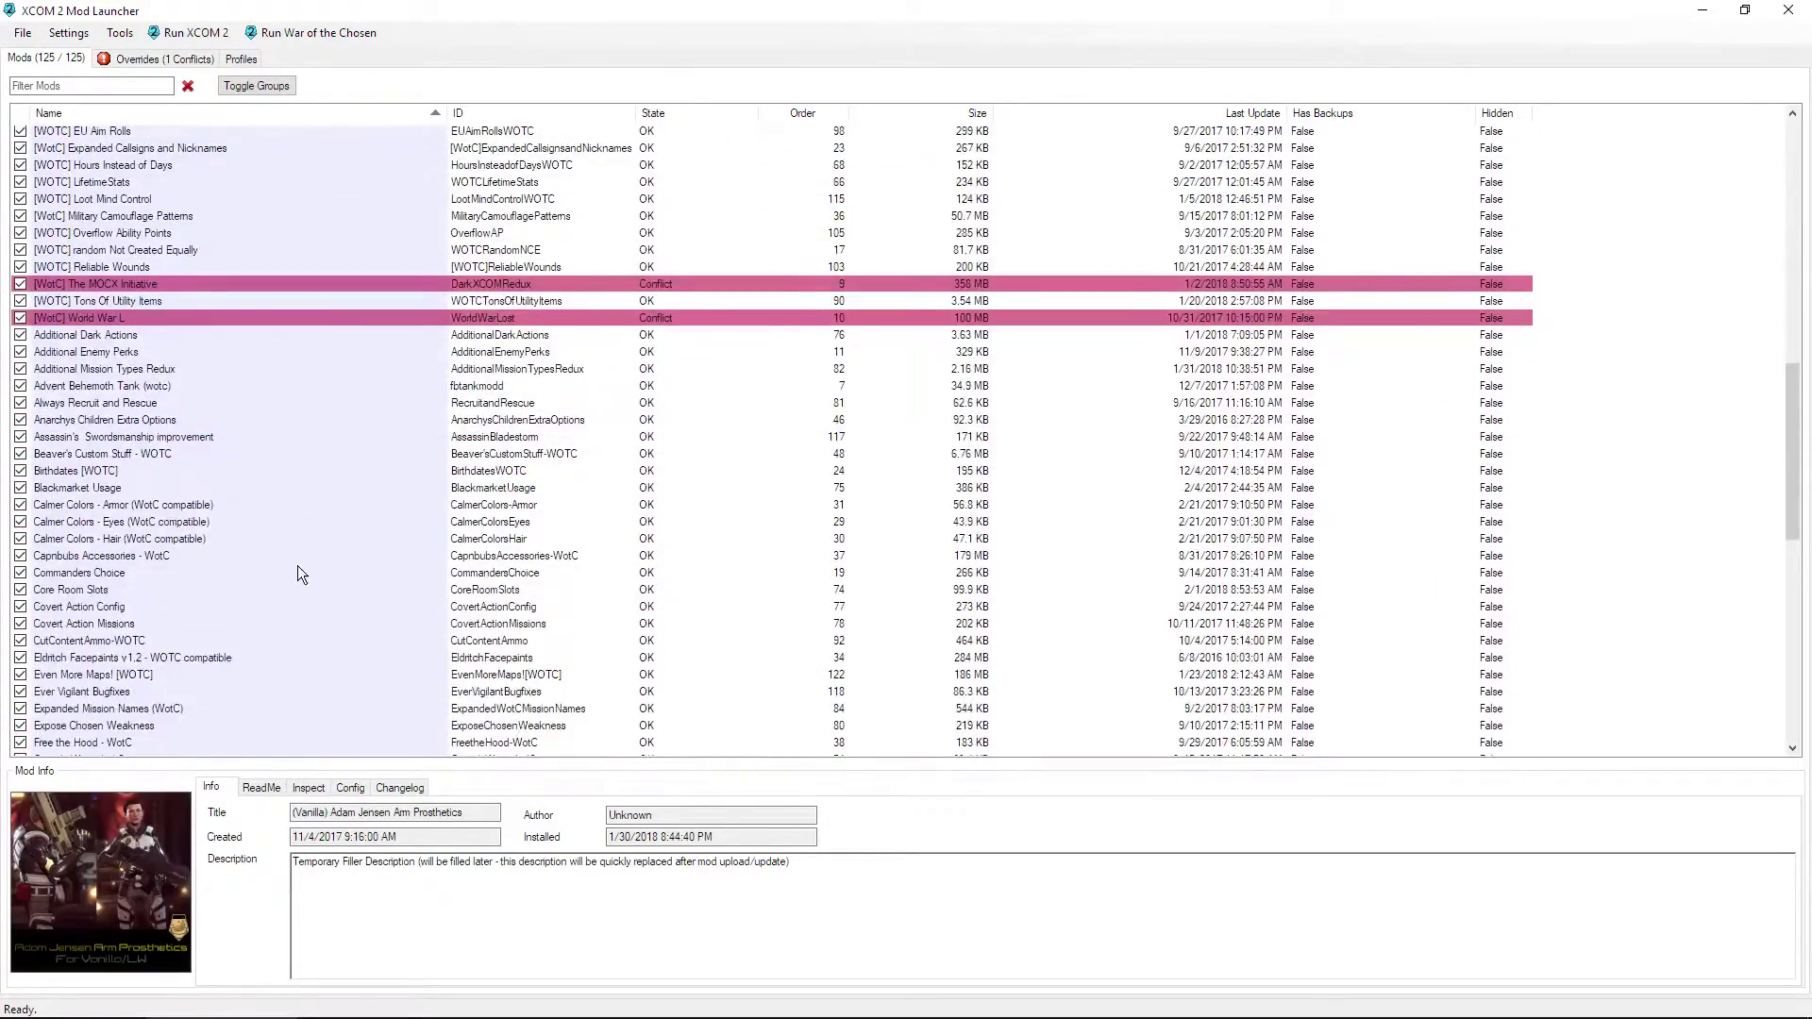
pyautogui.scroll(-7, 252, 715)
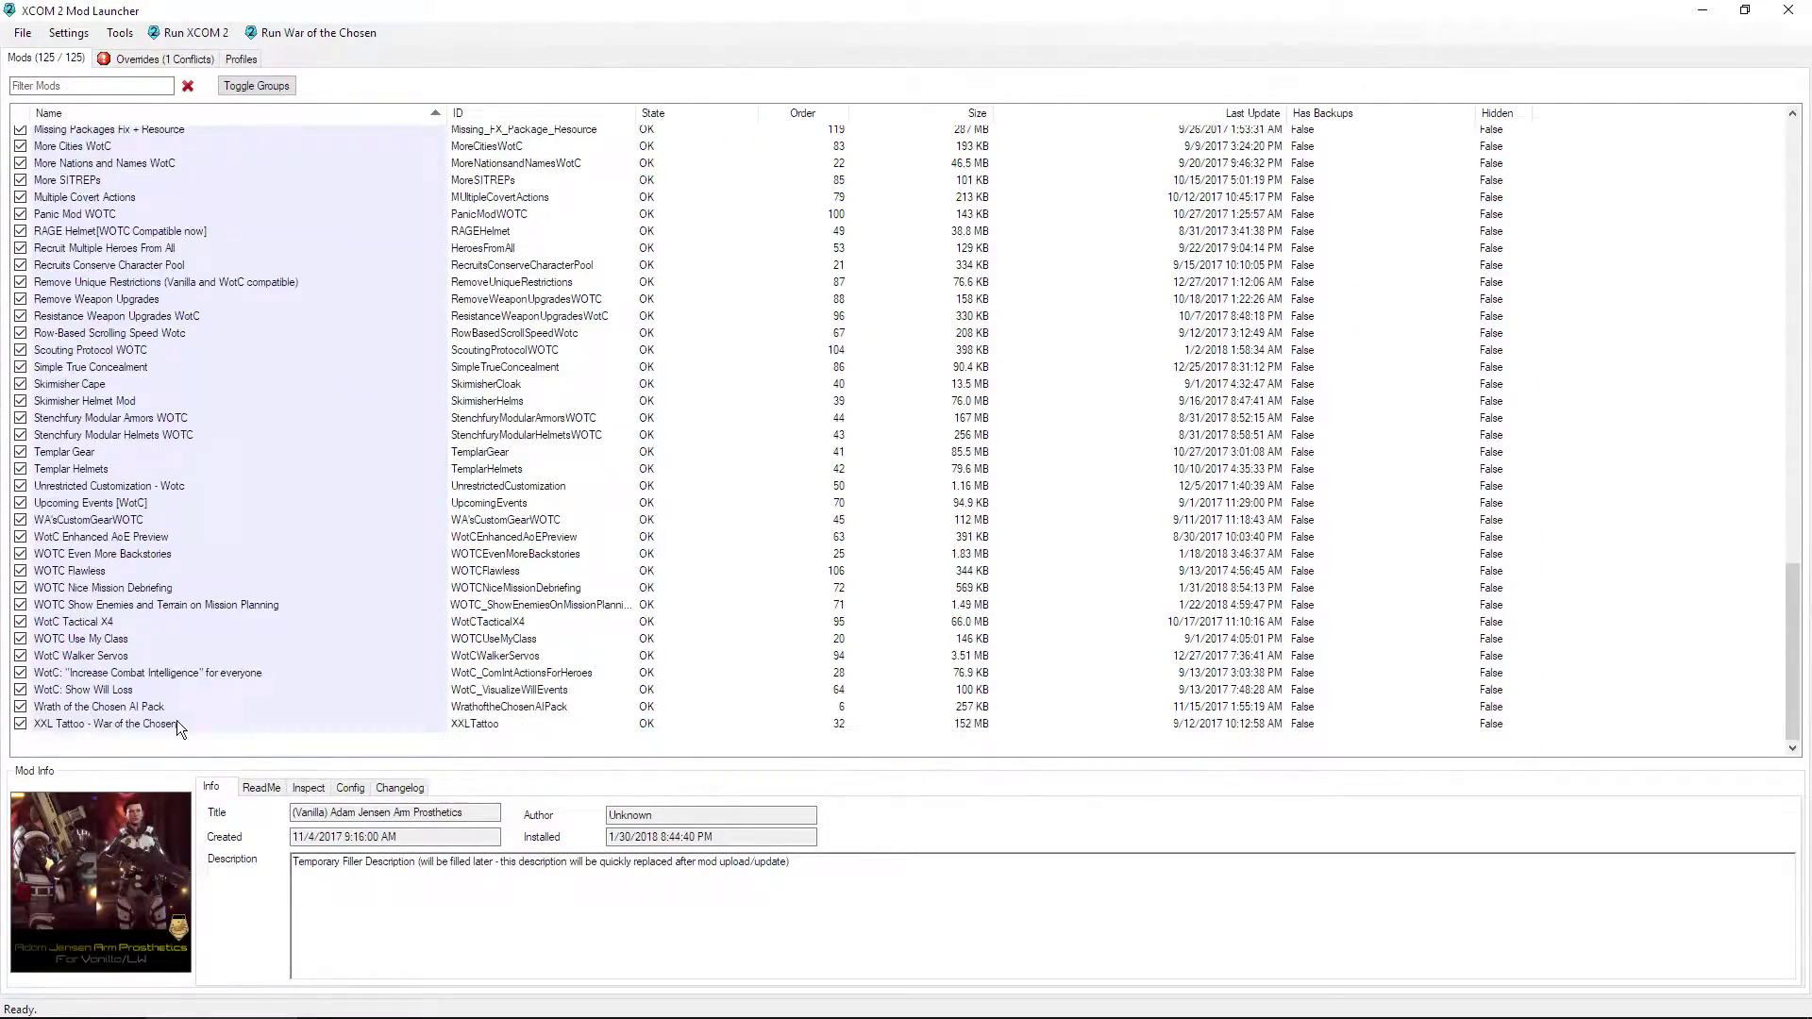
pyautogui.keyDown('shift'); pyautogui.click(177, 723); pyautogui.keyUp('shift')
pyautogui.rightClick(232, 571)
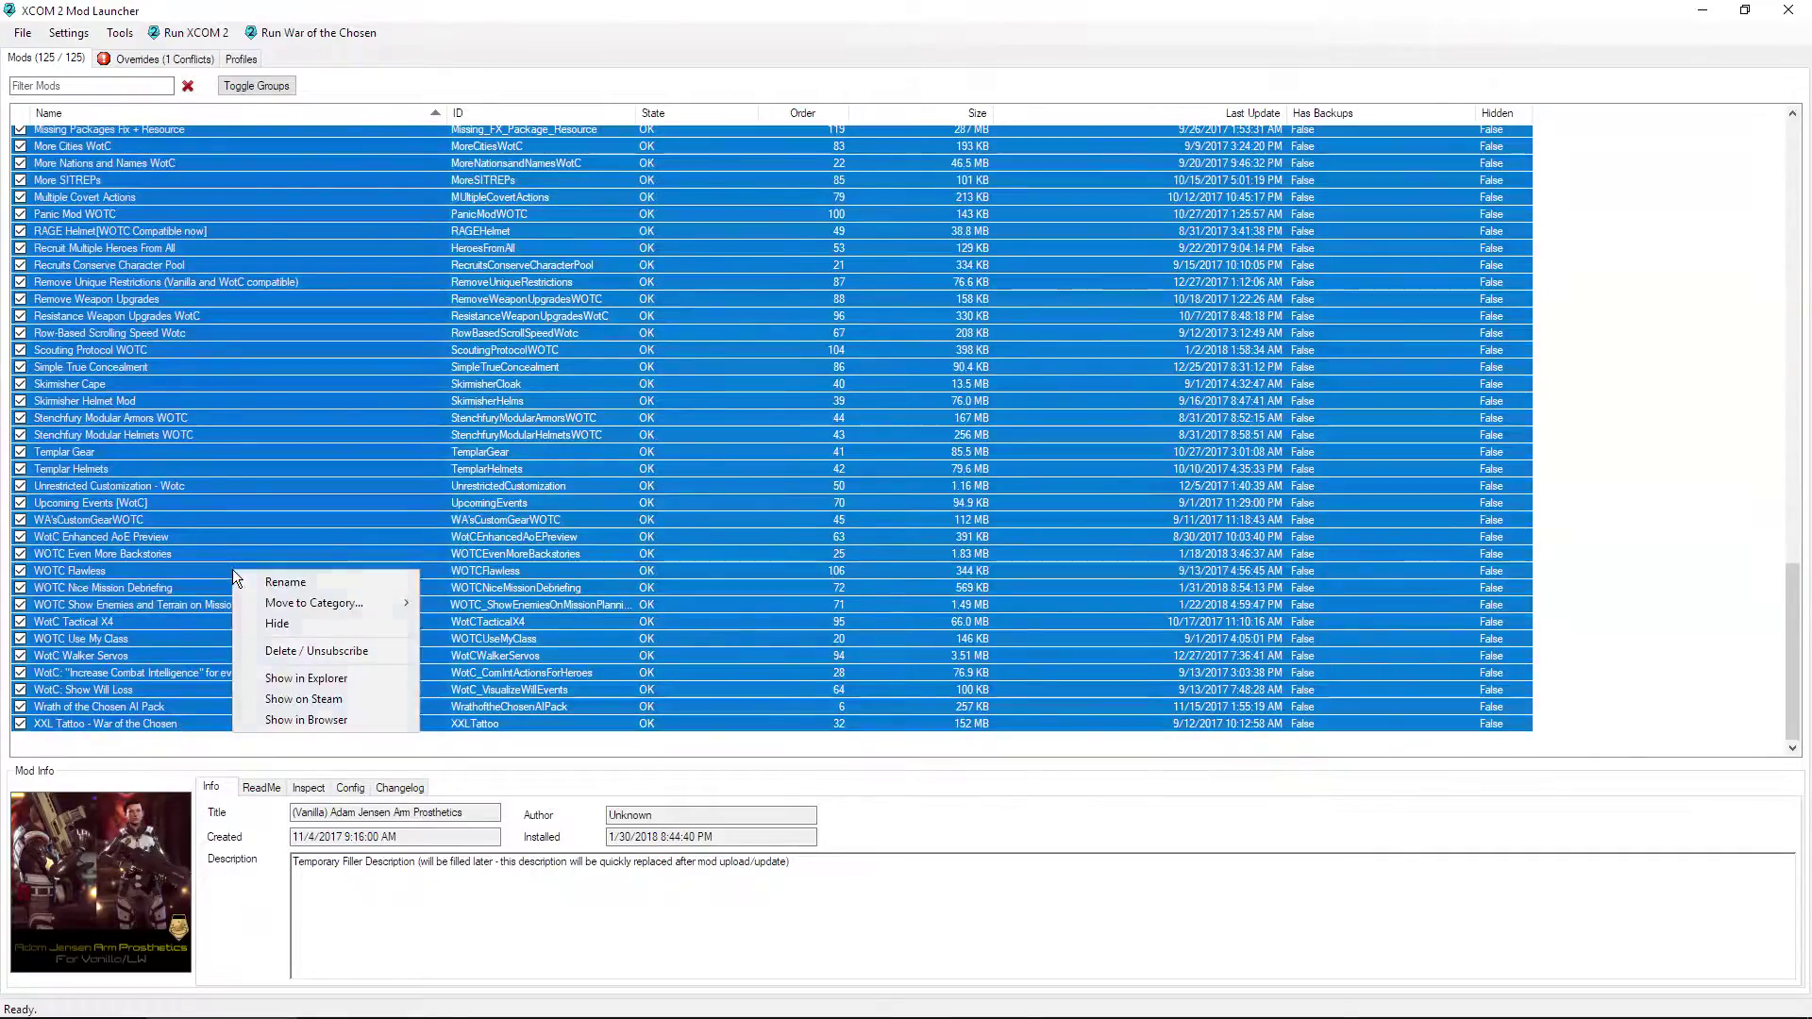
pyautogui.click(280, 385)
pyautogui.scroll(20, 282, 525)
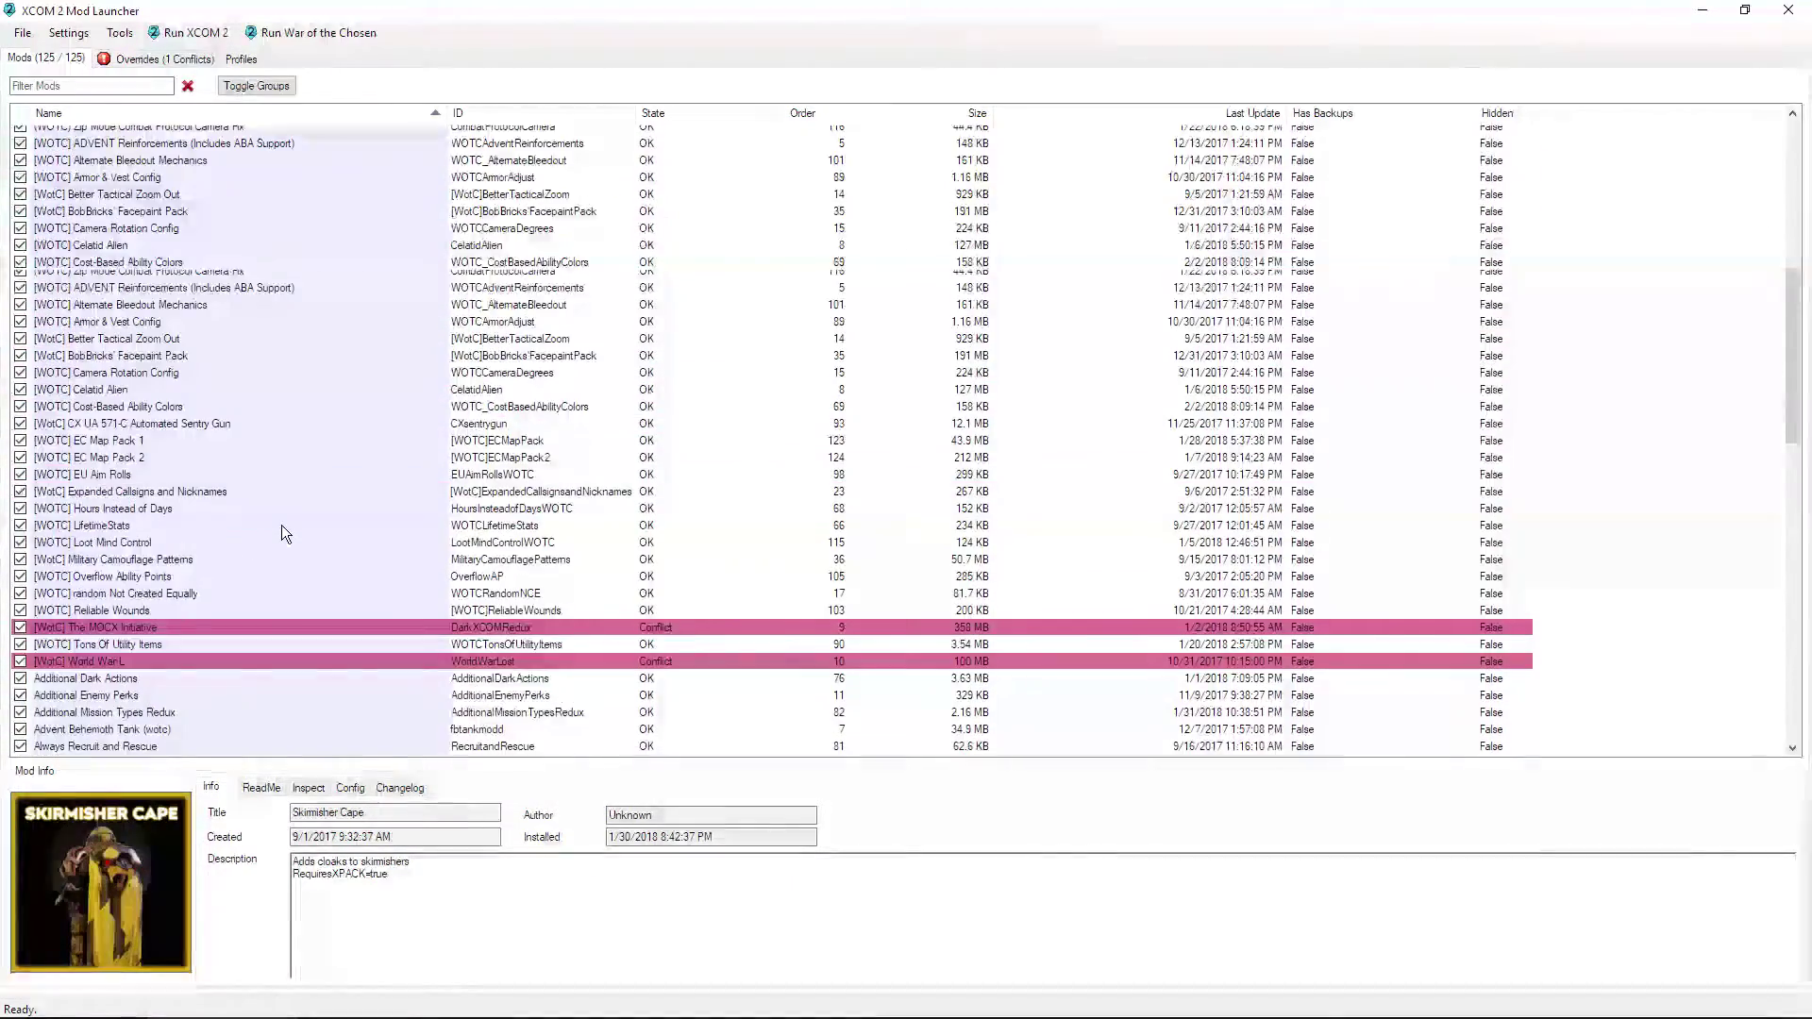
pyautogui.scroll(3, 282, 526)
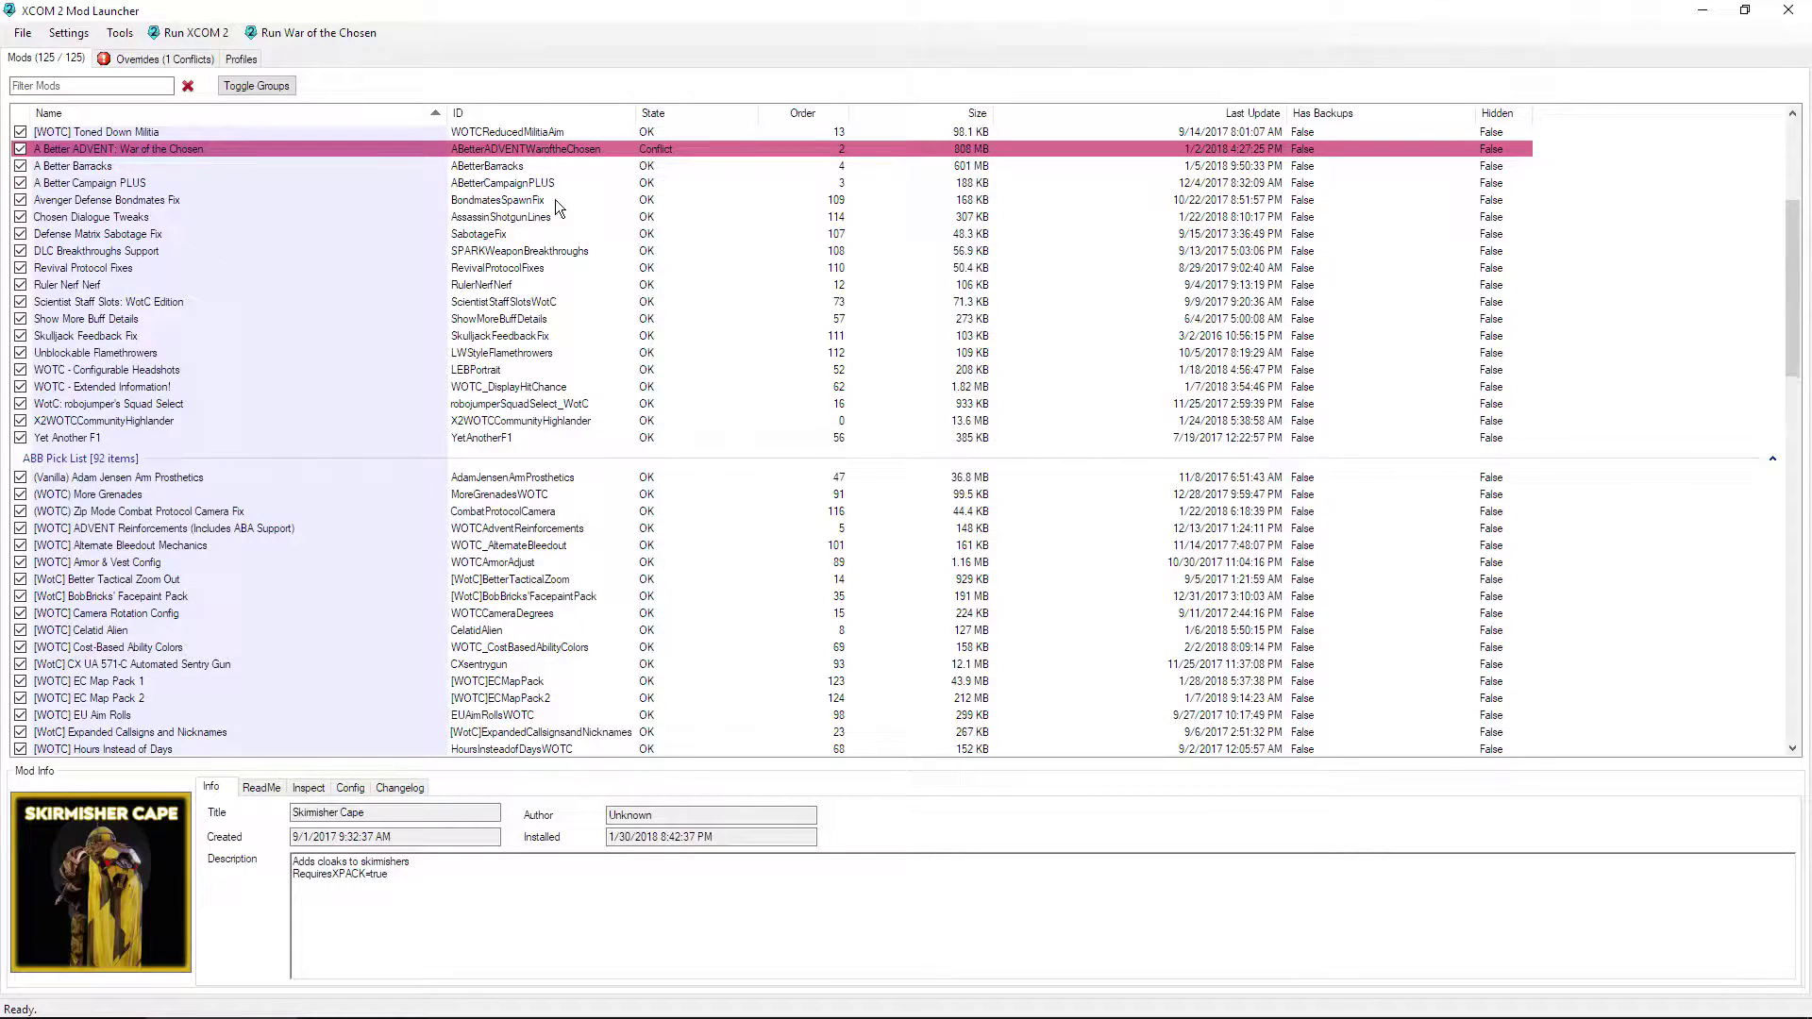
# Step: With the list sorted by load order, move the [WotC] Mod Config Menu mod into a new category named "Testing Mods"
pyautogui.click(800, 113)
pyautogui.scroll(6, 664, 561)
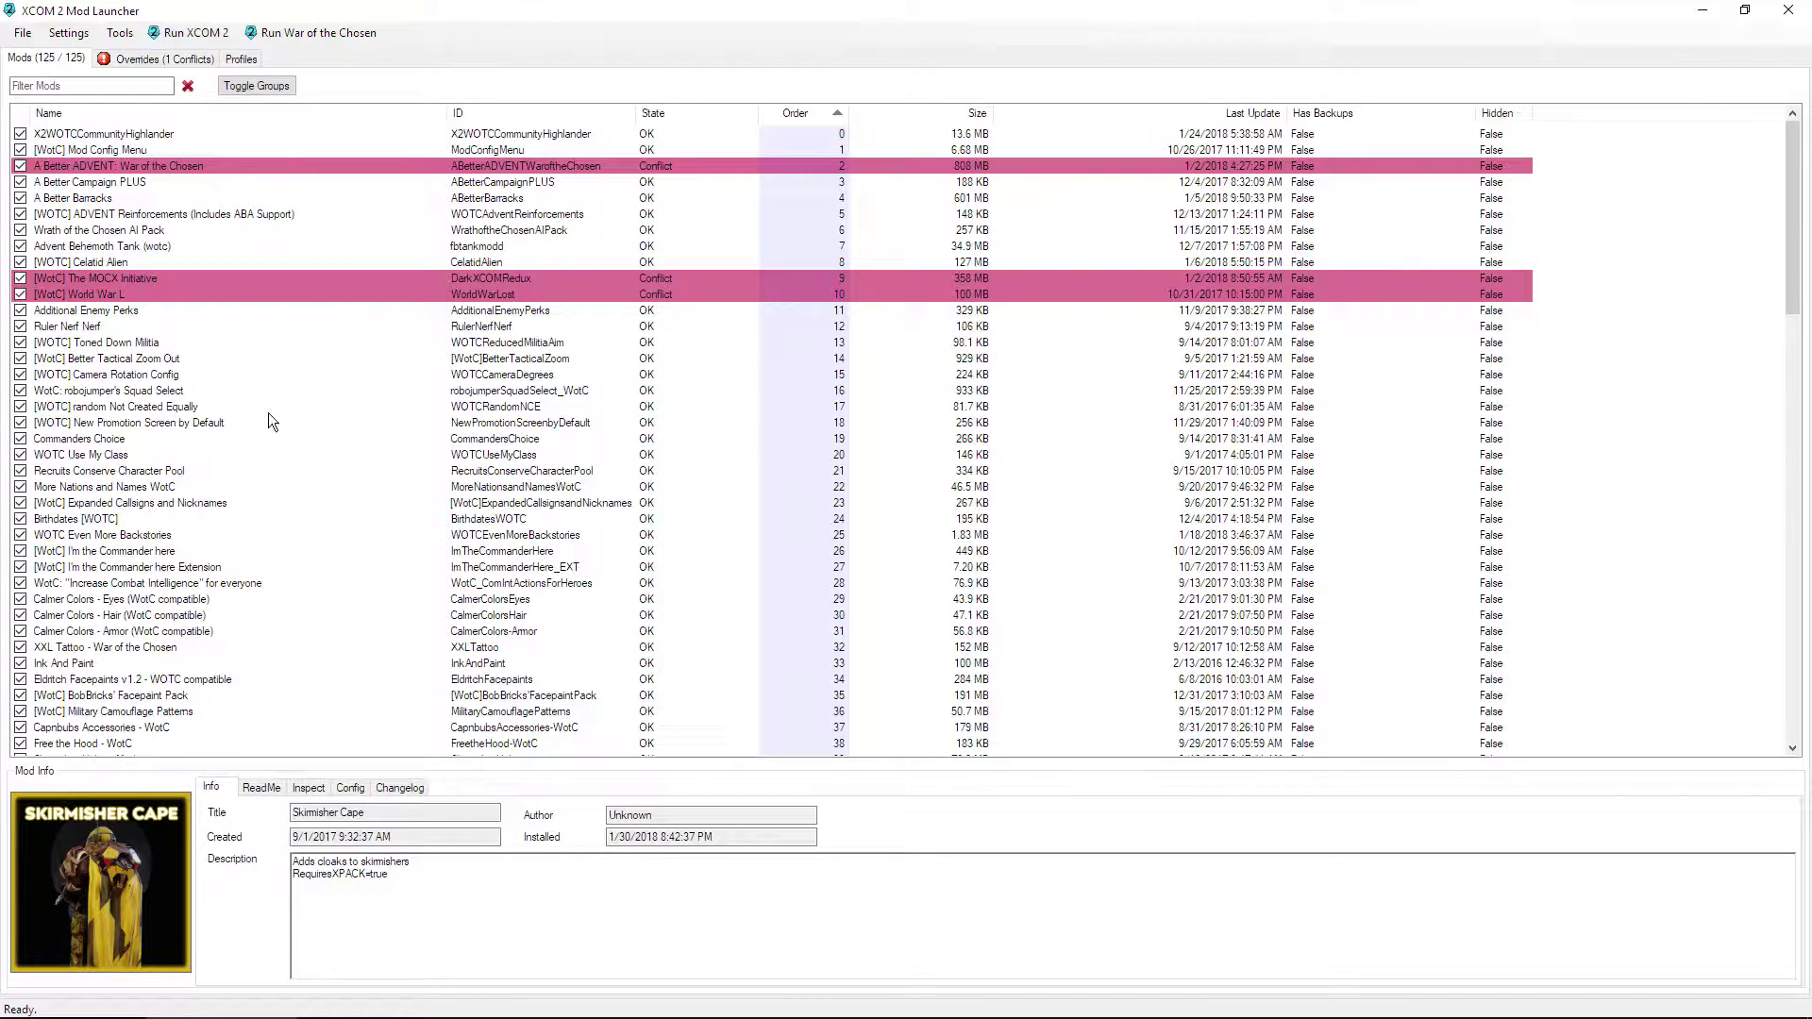
pyautogui.rightClick(137, 150)
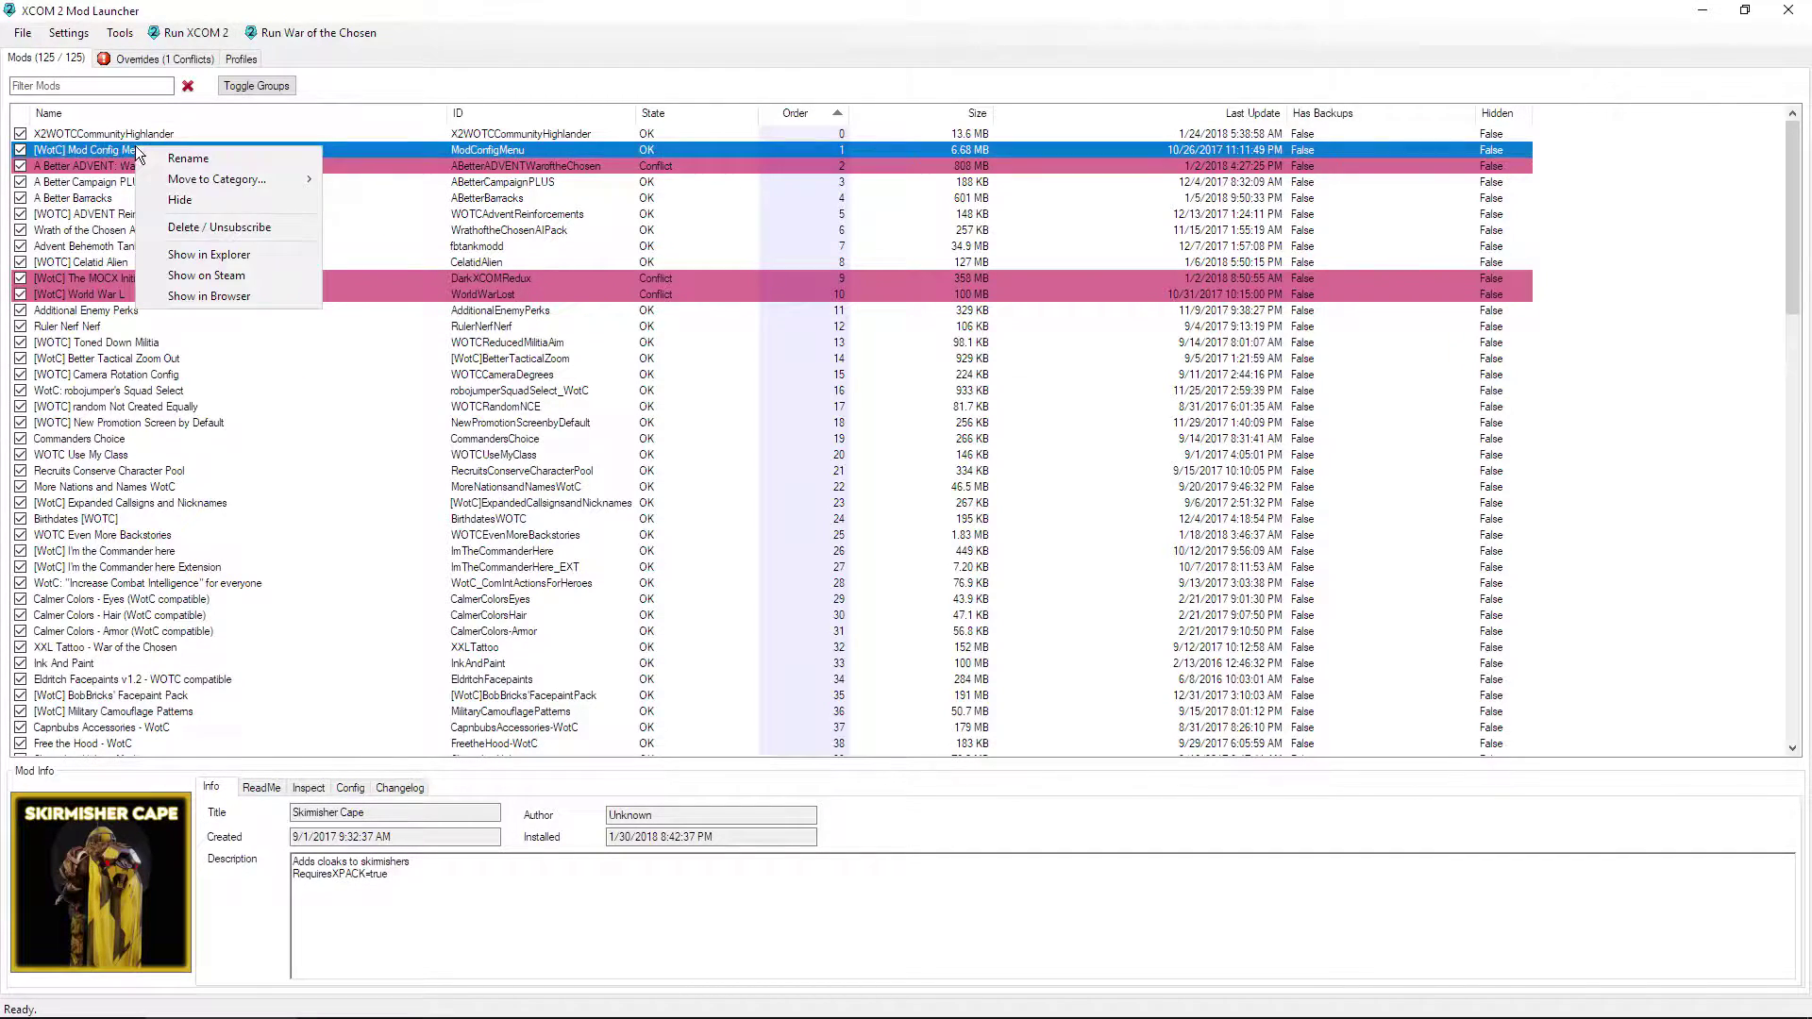
pyautogui.moveTo(264, 190)
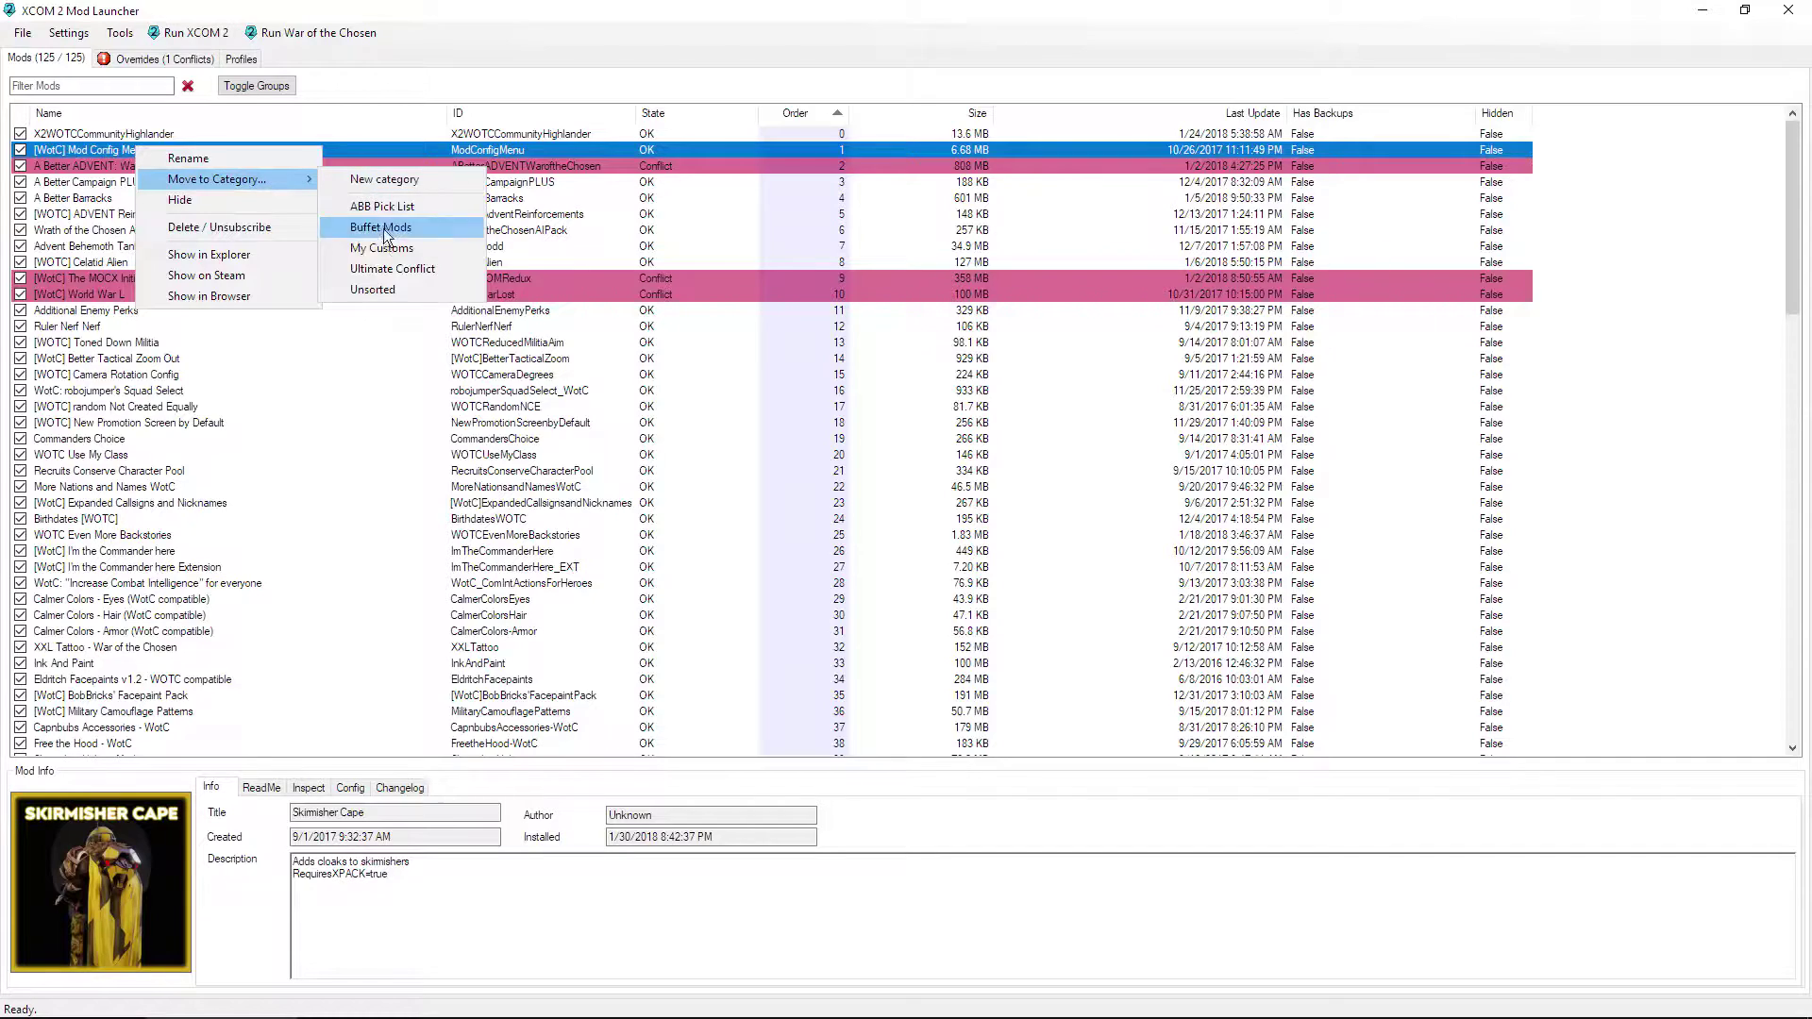
pyautogui.click(401, 187)
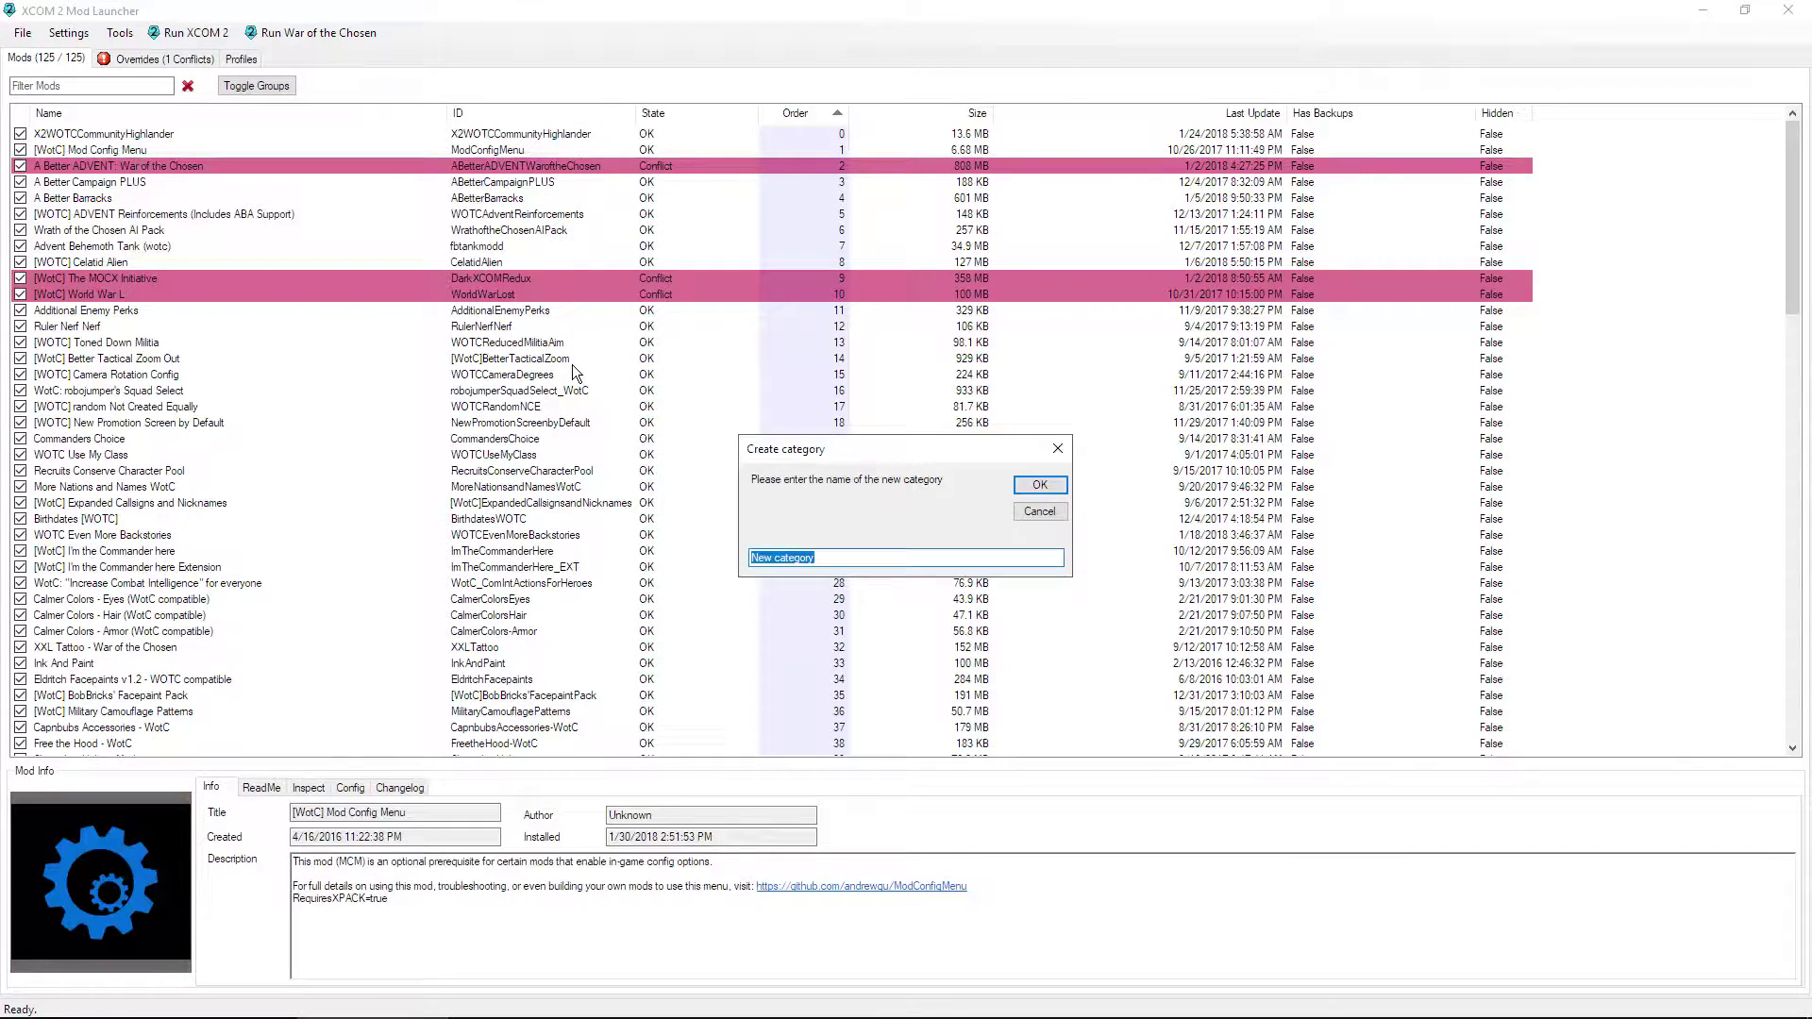
pyautogui.write('Testing Mods')
pyautogui.click(1038, 484)
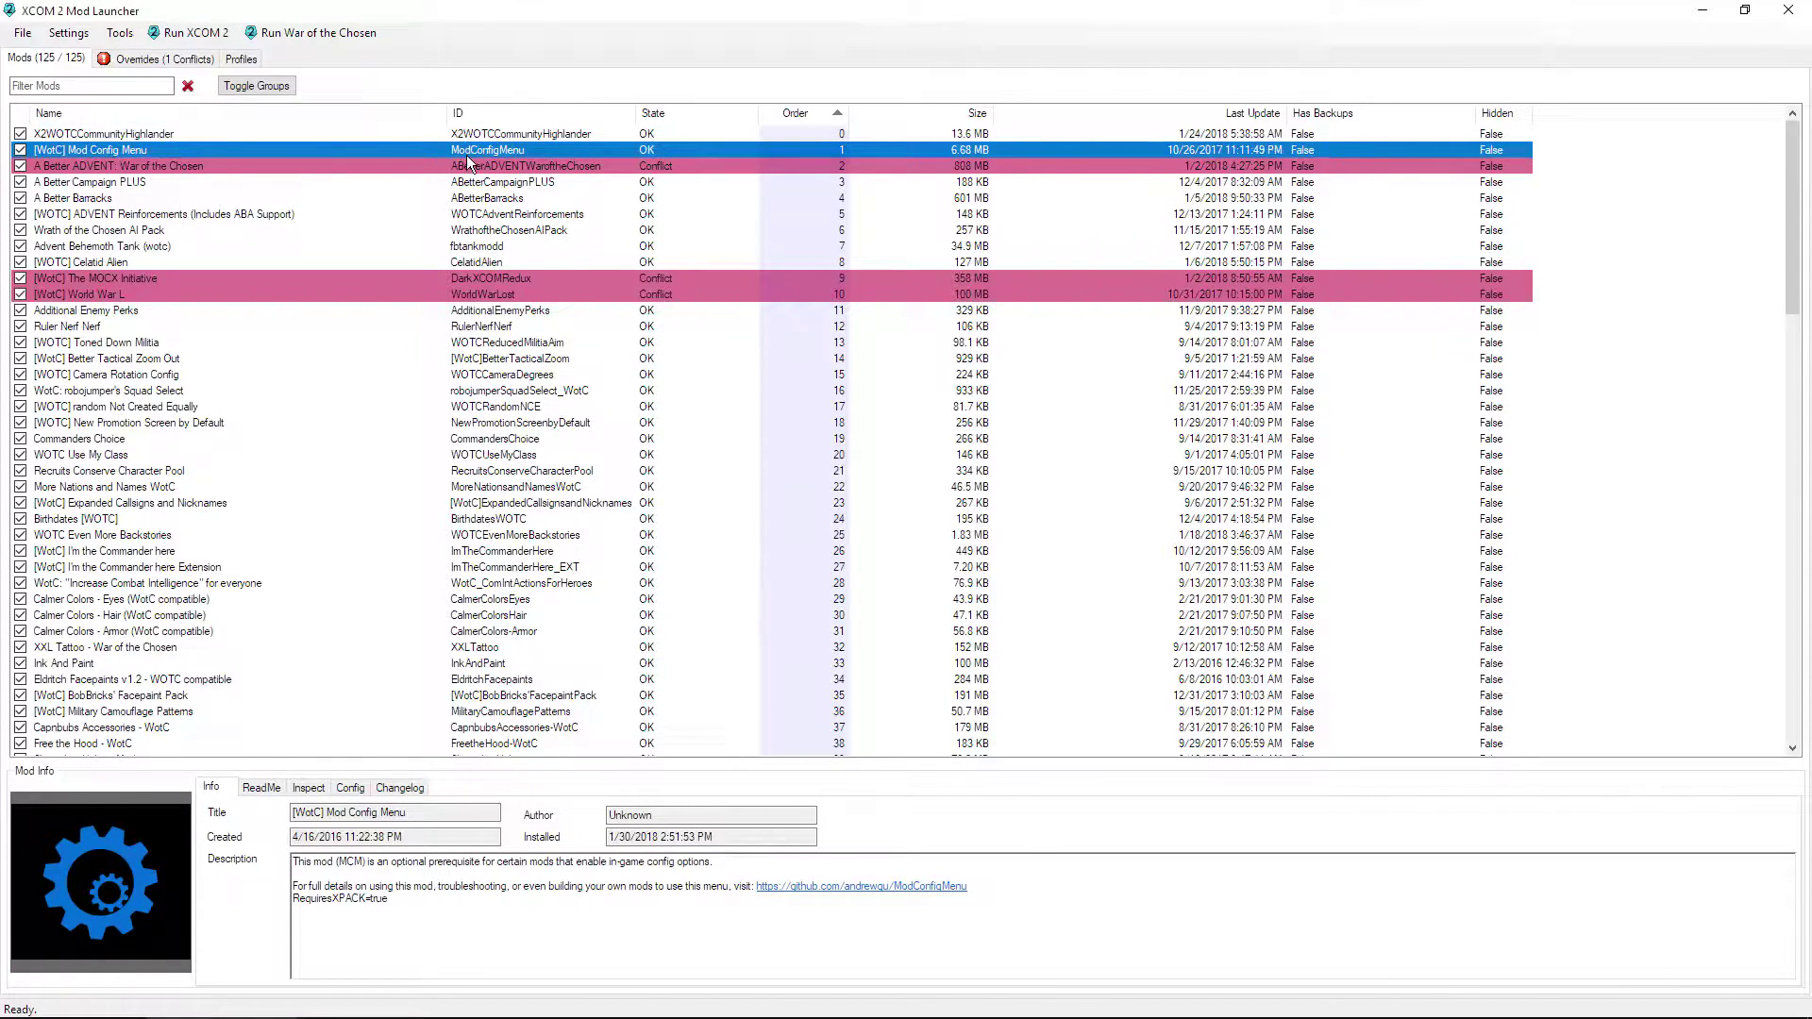
# Step: Sort the list by name and move the [WotC] Mod Config Menu mod from Testing Mods back to the ABB Unleashed category
pyautogui.click(90, 115)
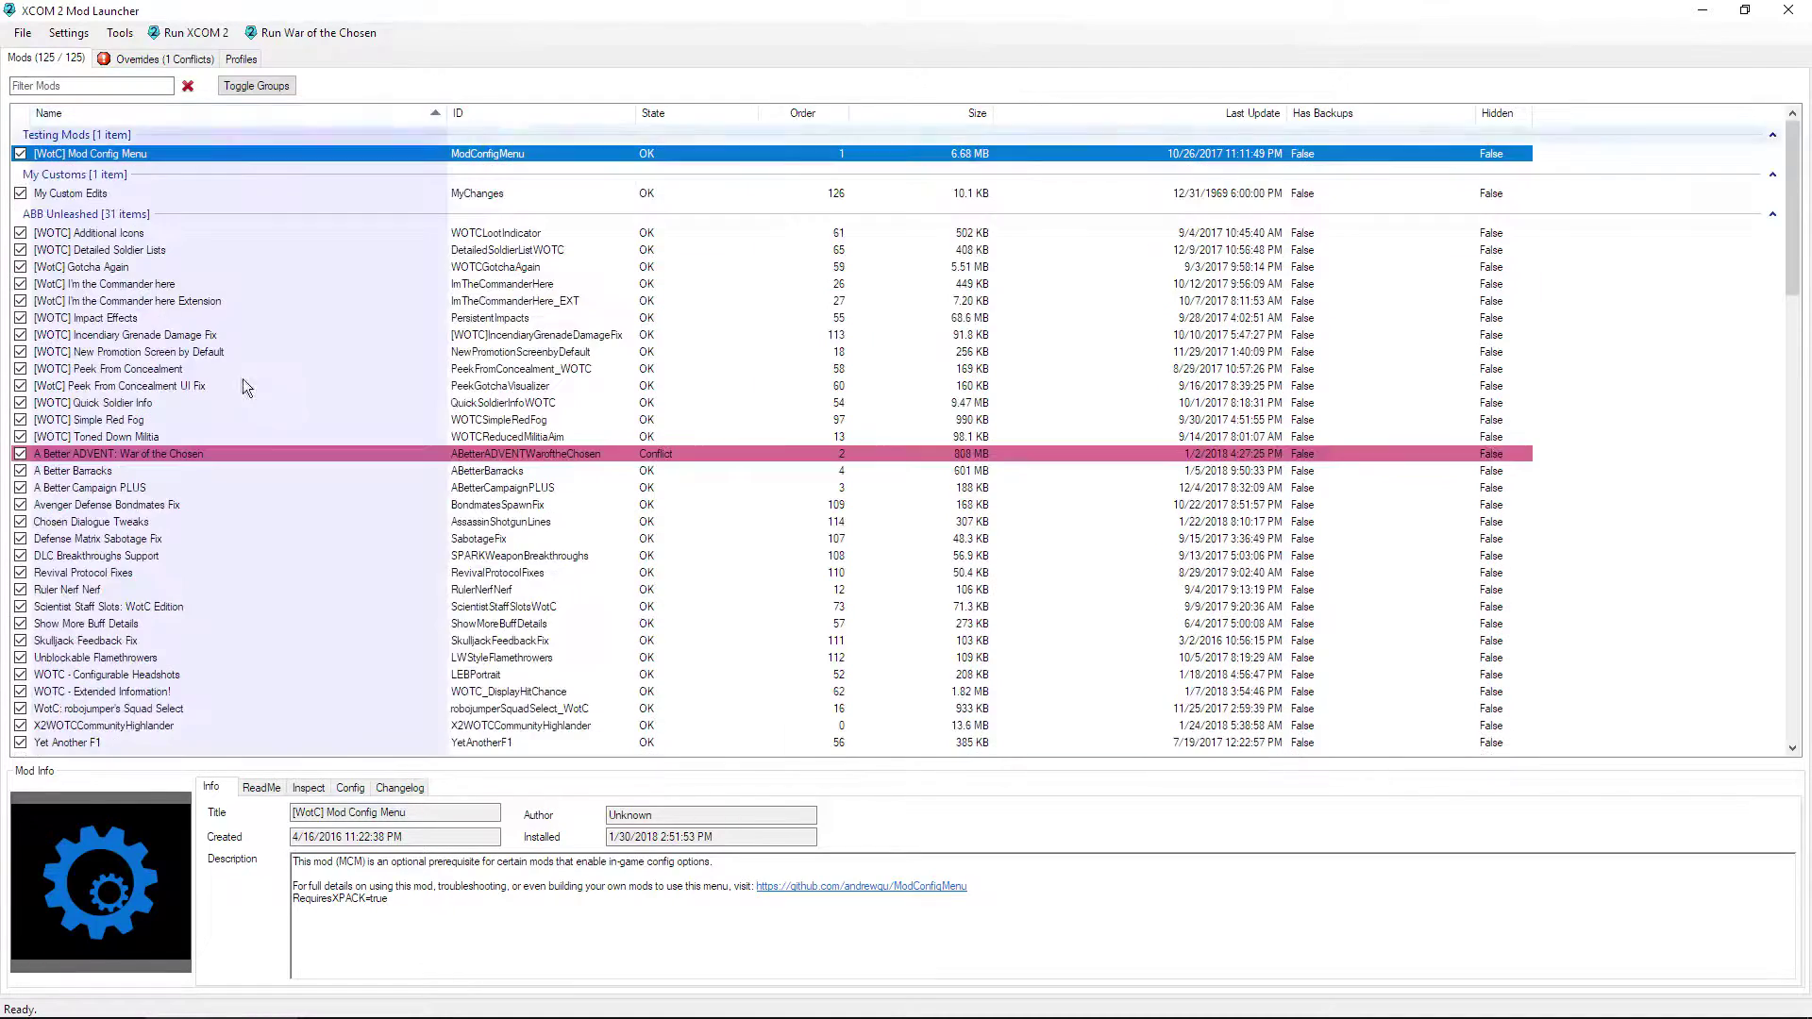
pyautogui.rightClick(106, 149)
pyautogui.moveTo(181, 186)
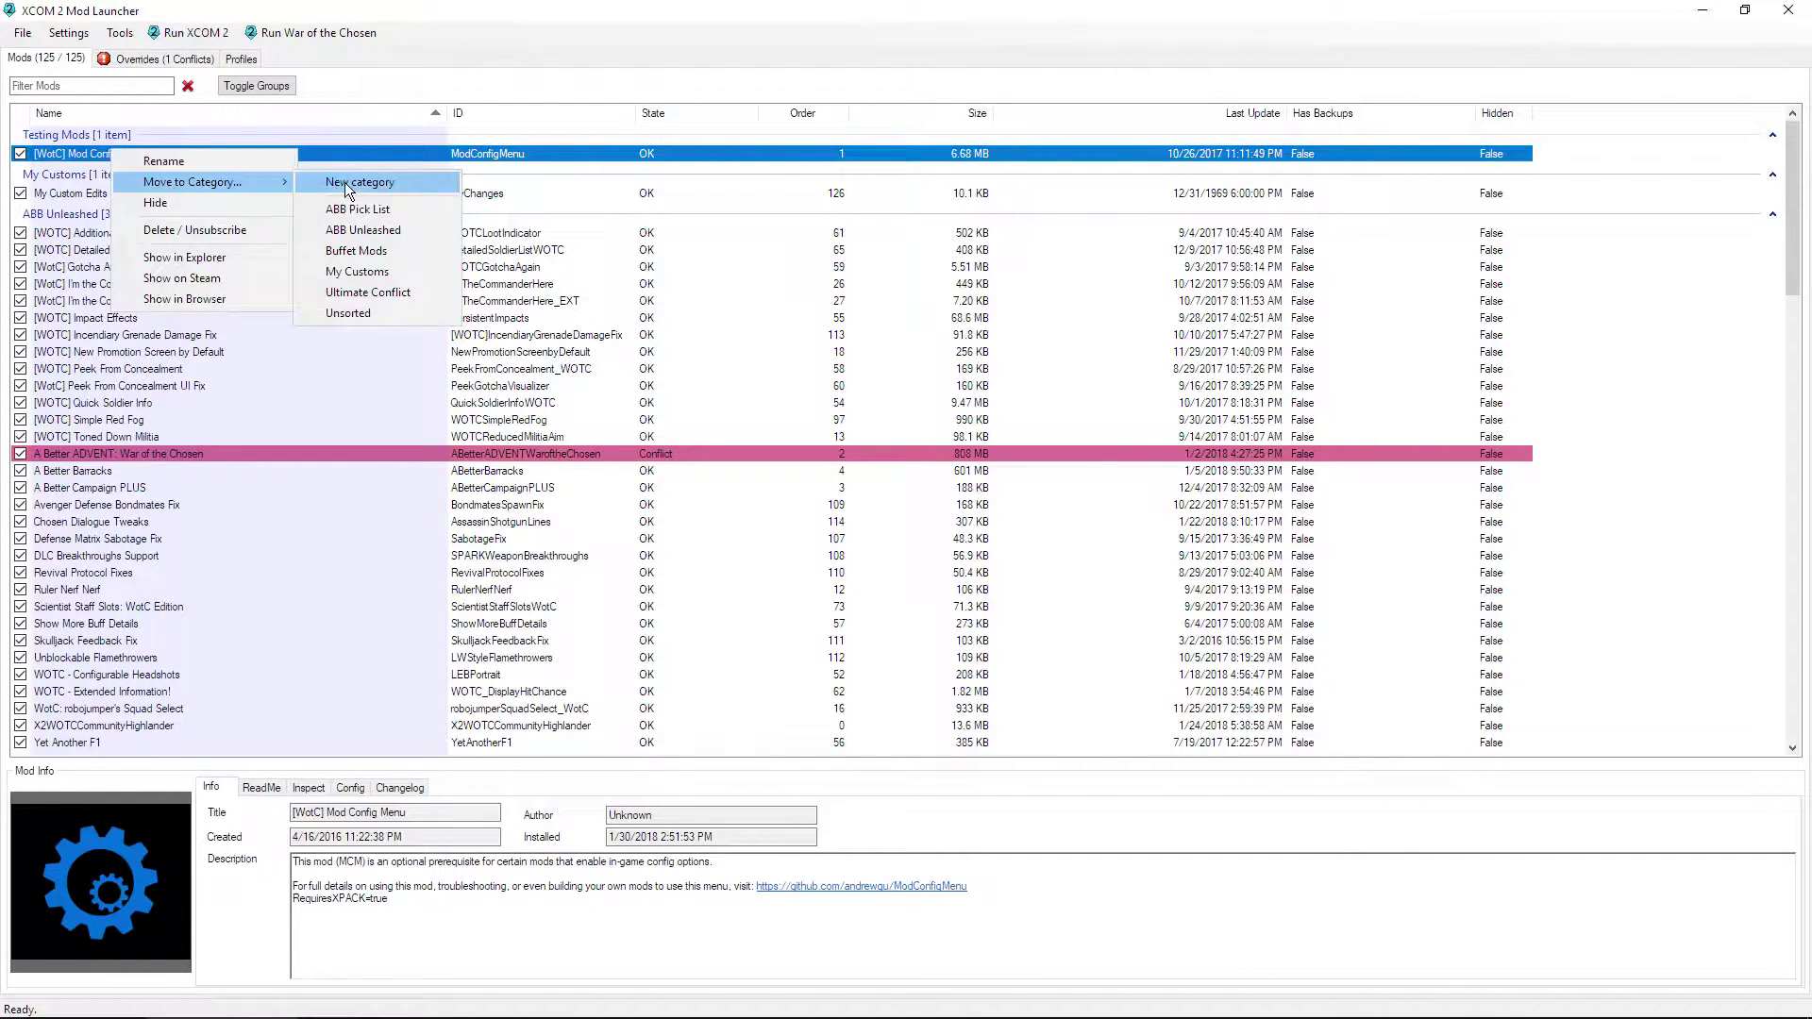
pyautogui.click(404, 230)
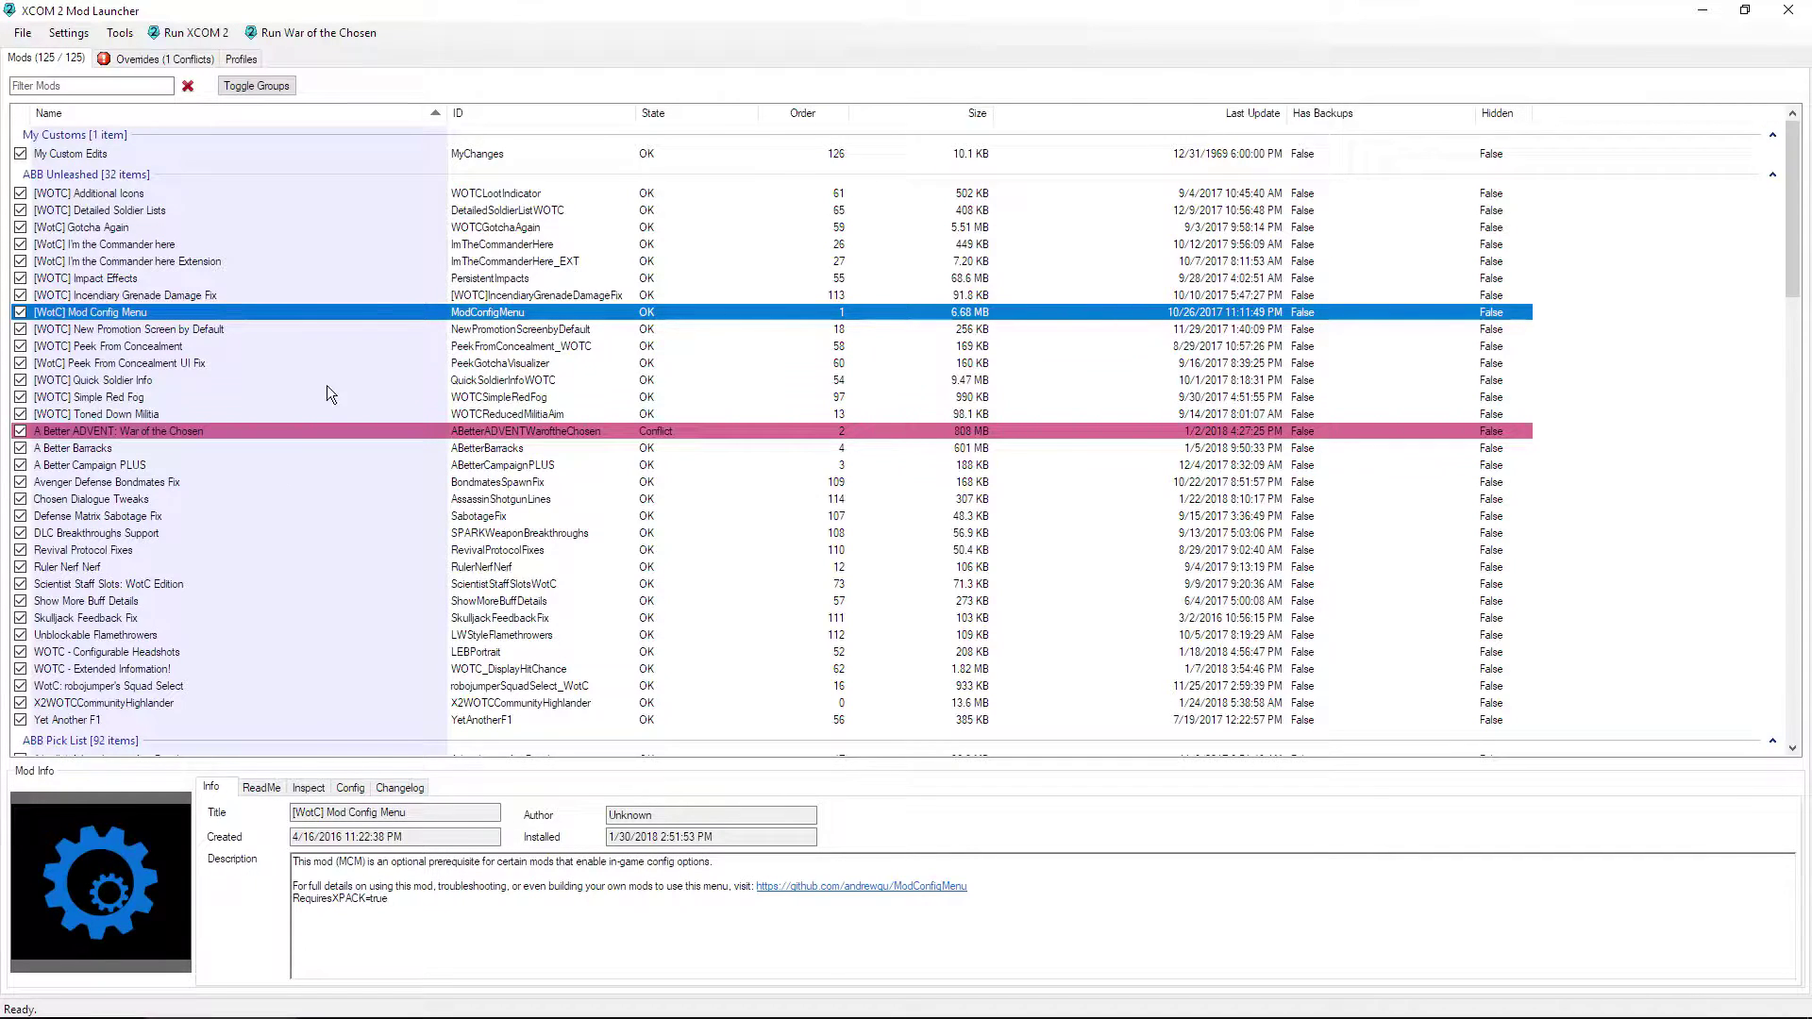
# Step: Remove the Testing Mods category in the launcher settings and close the settings
pyautogui.click(69, 34)
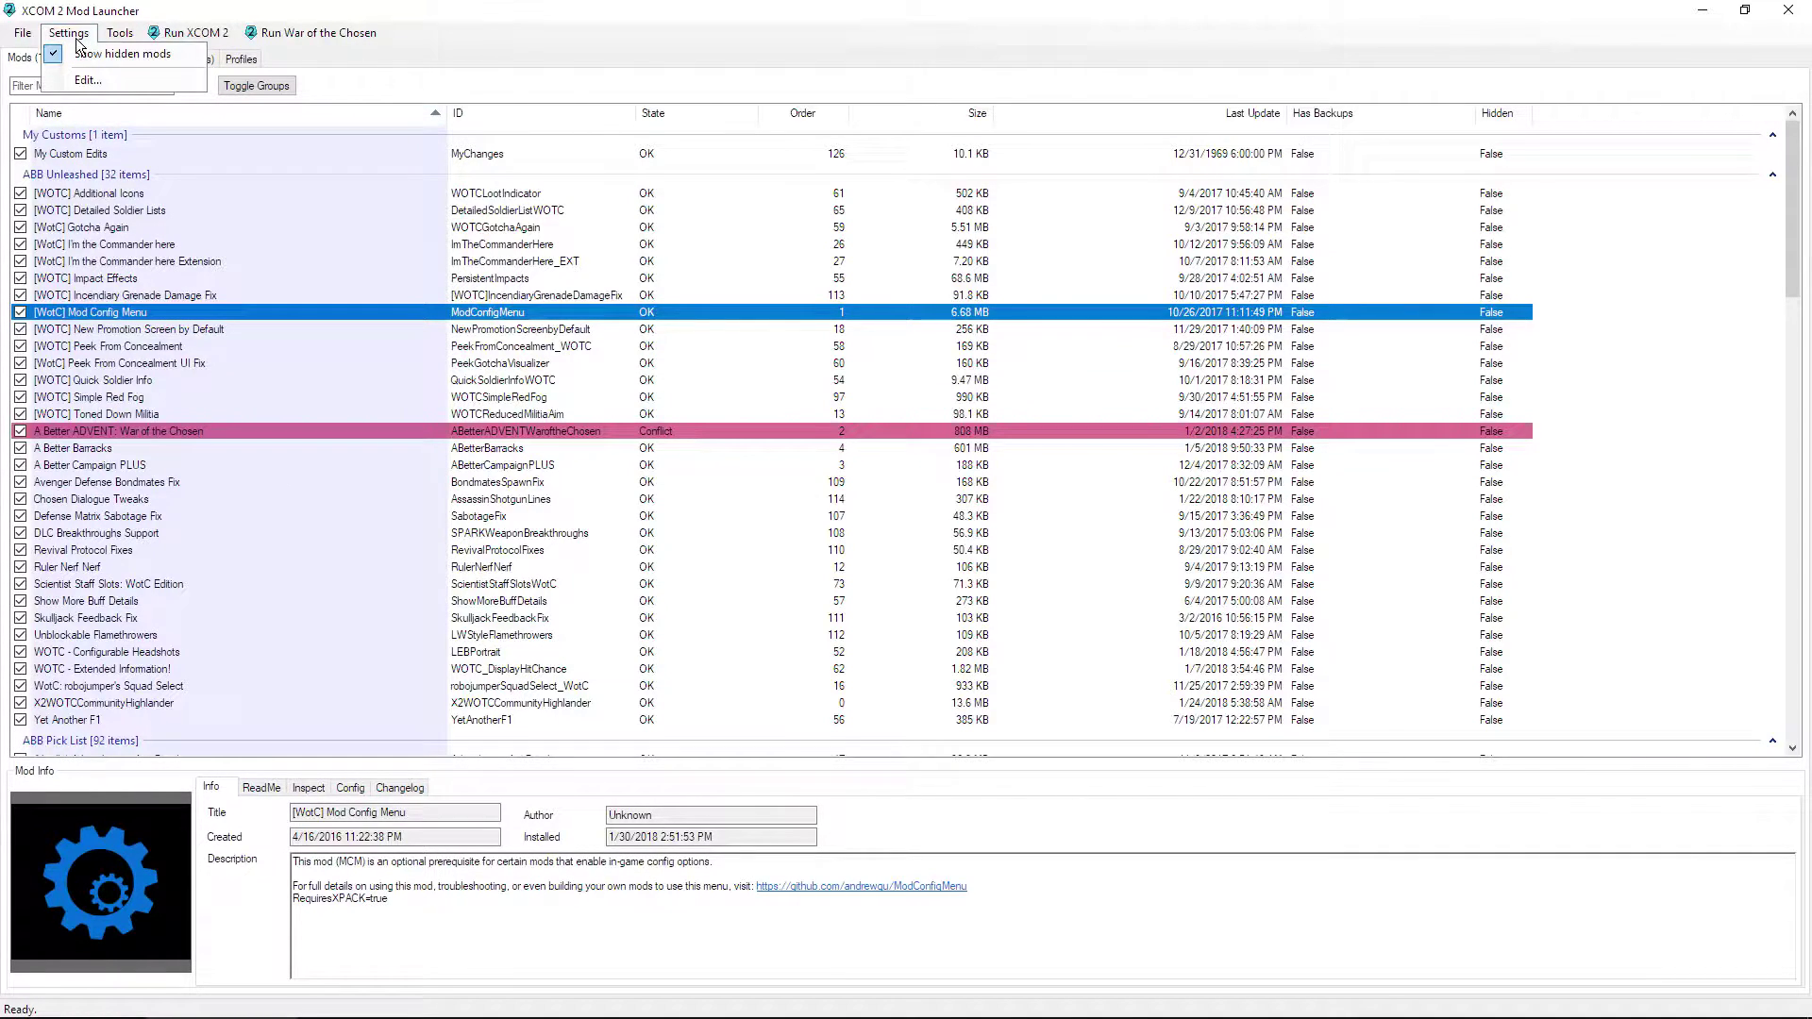
pyautogui.click(87, 80)
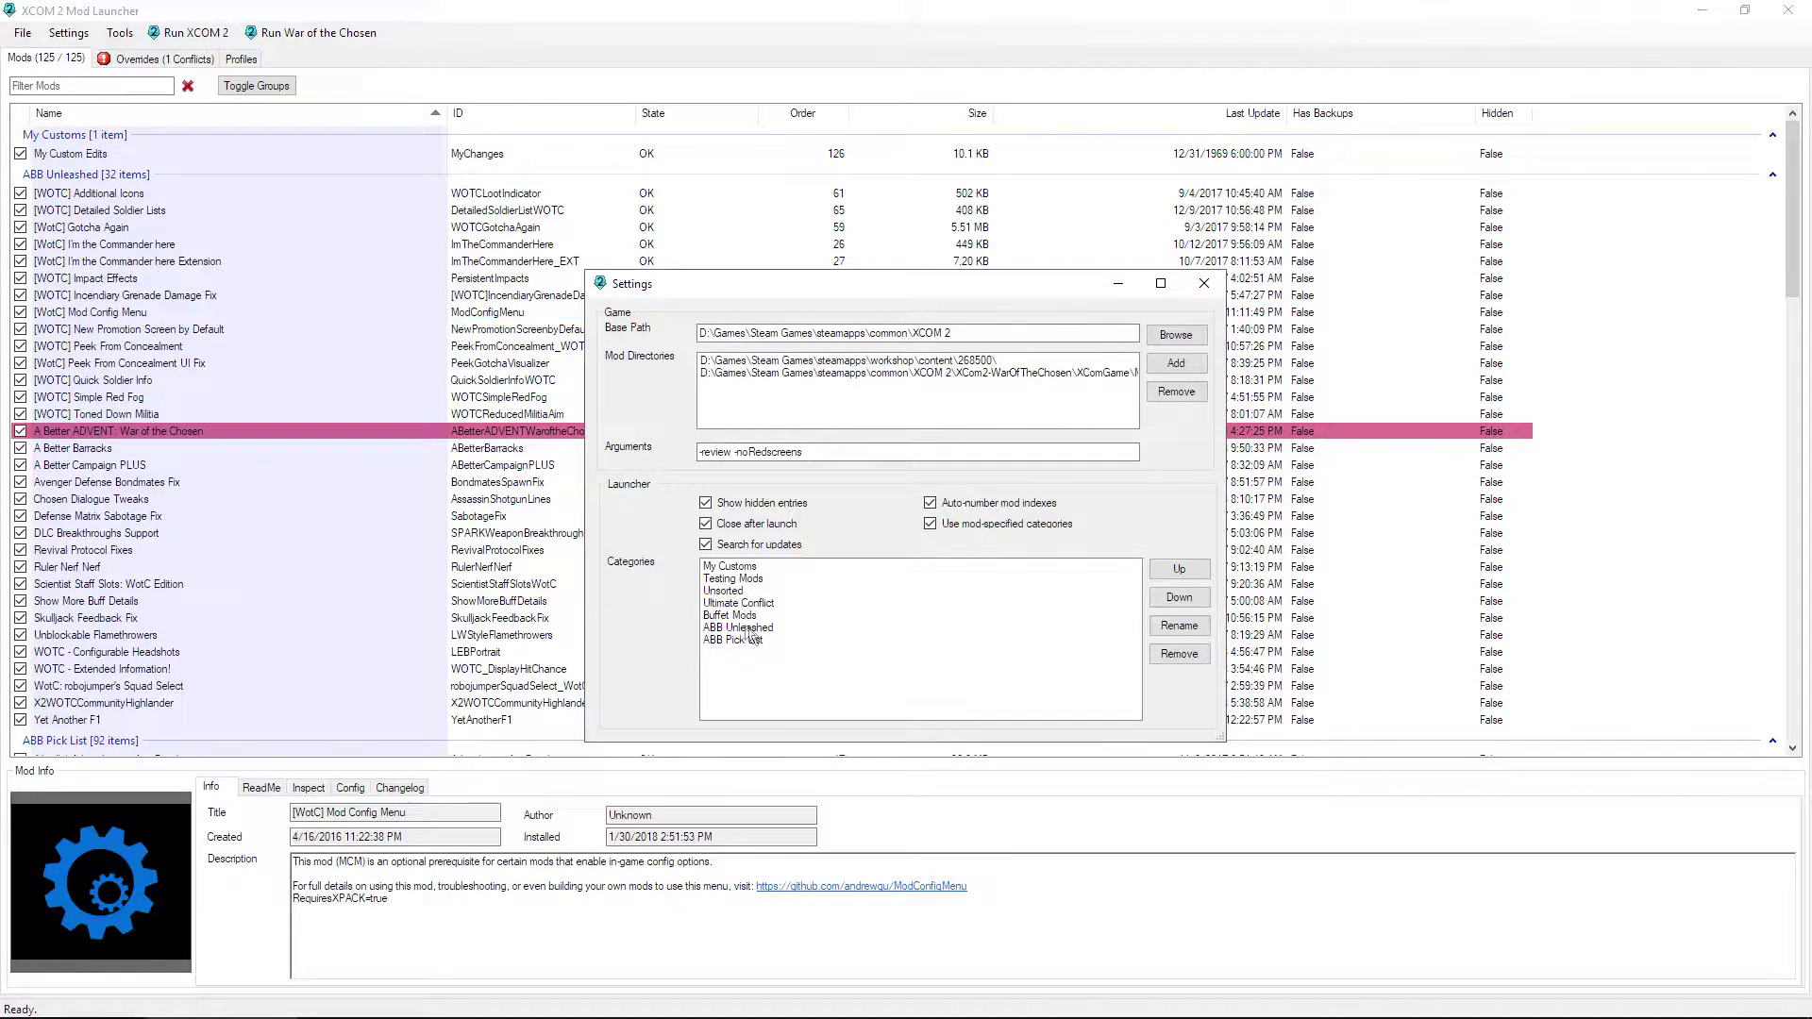
pyautogui.click(732, 579)
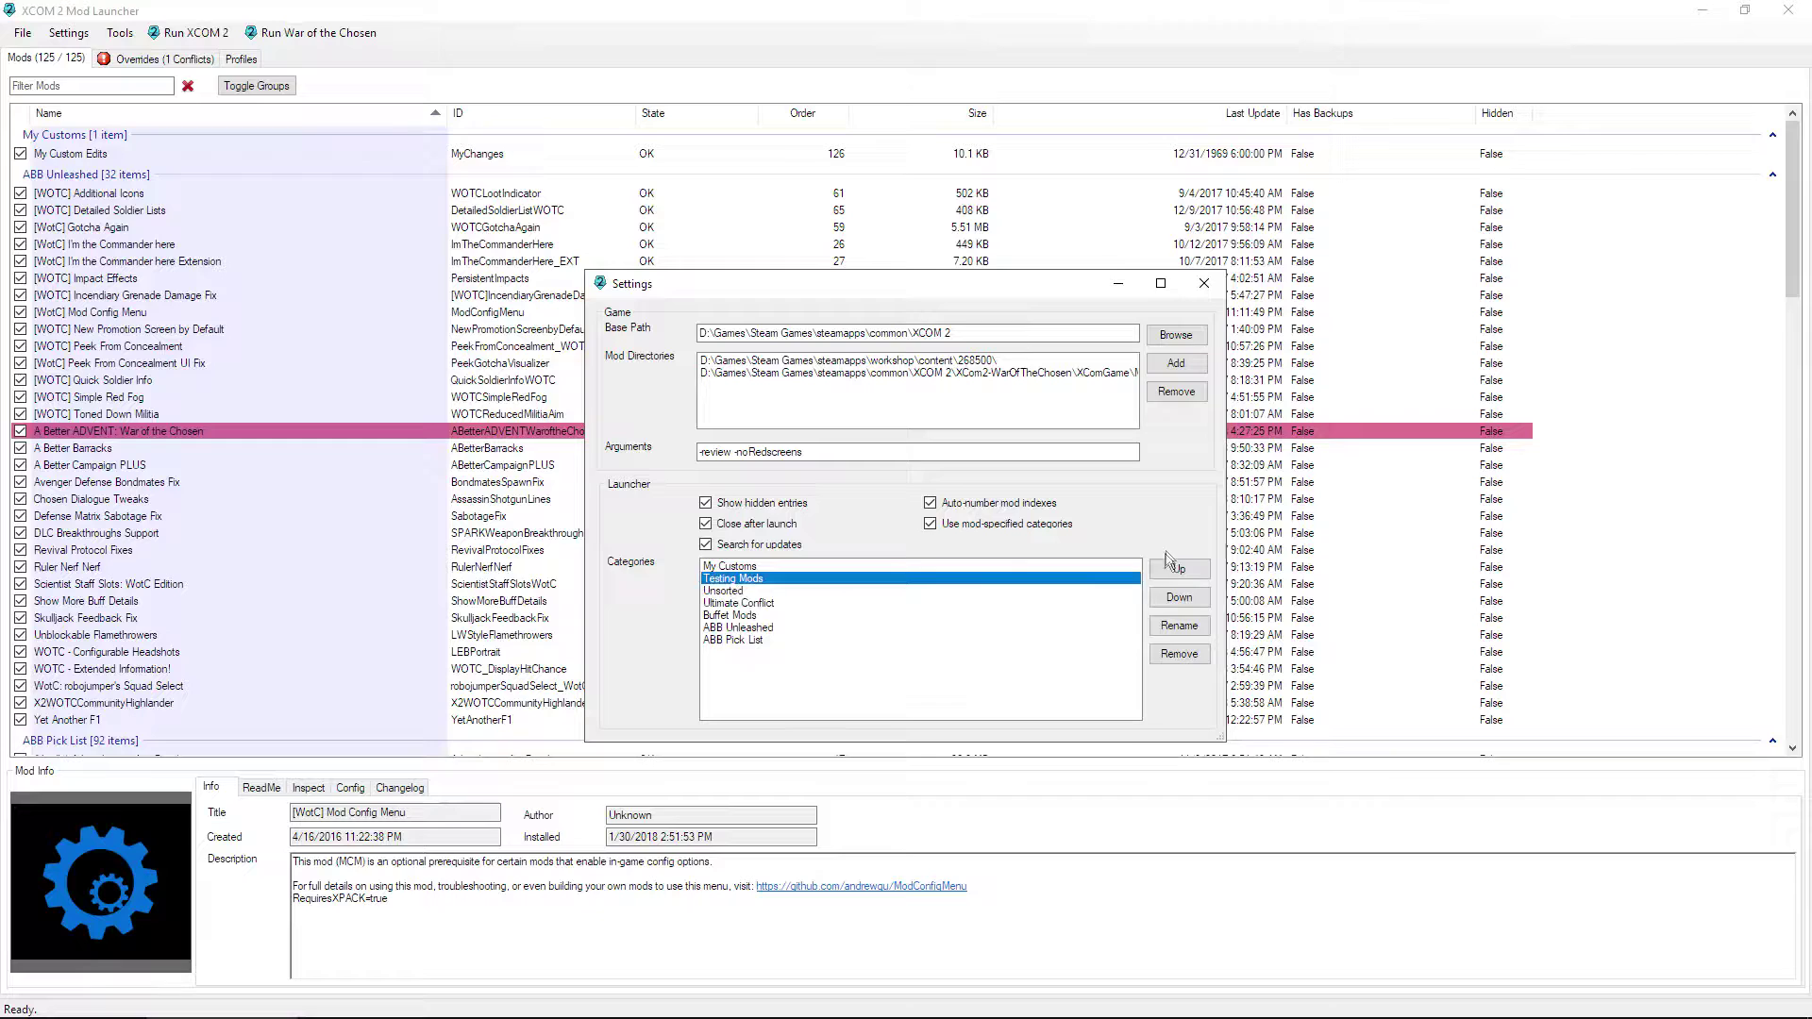
pyautogui.click(1179, 654)
pyautogui.click(961, 582)
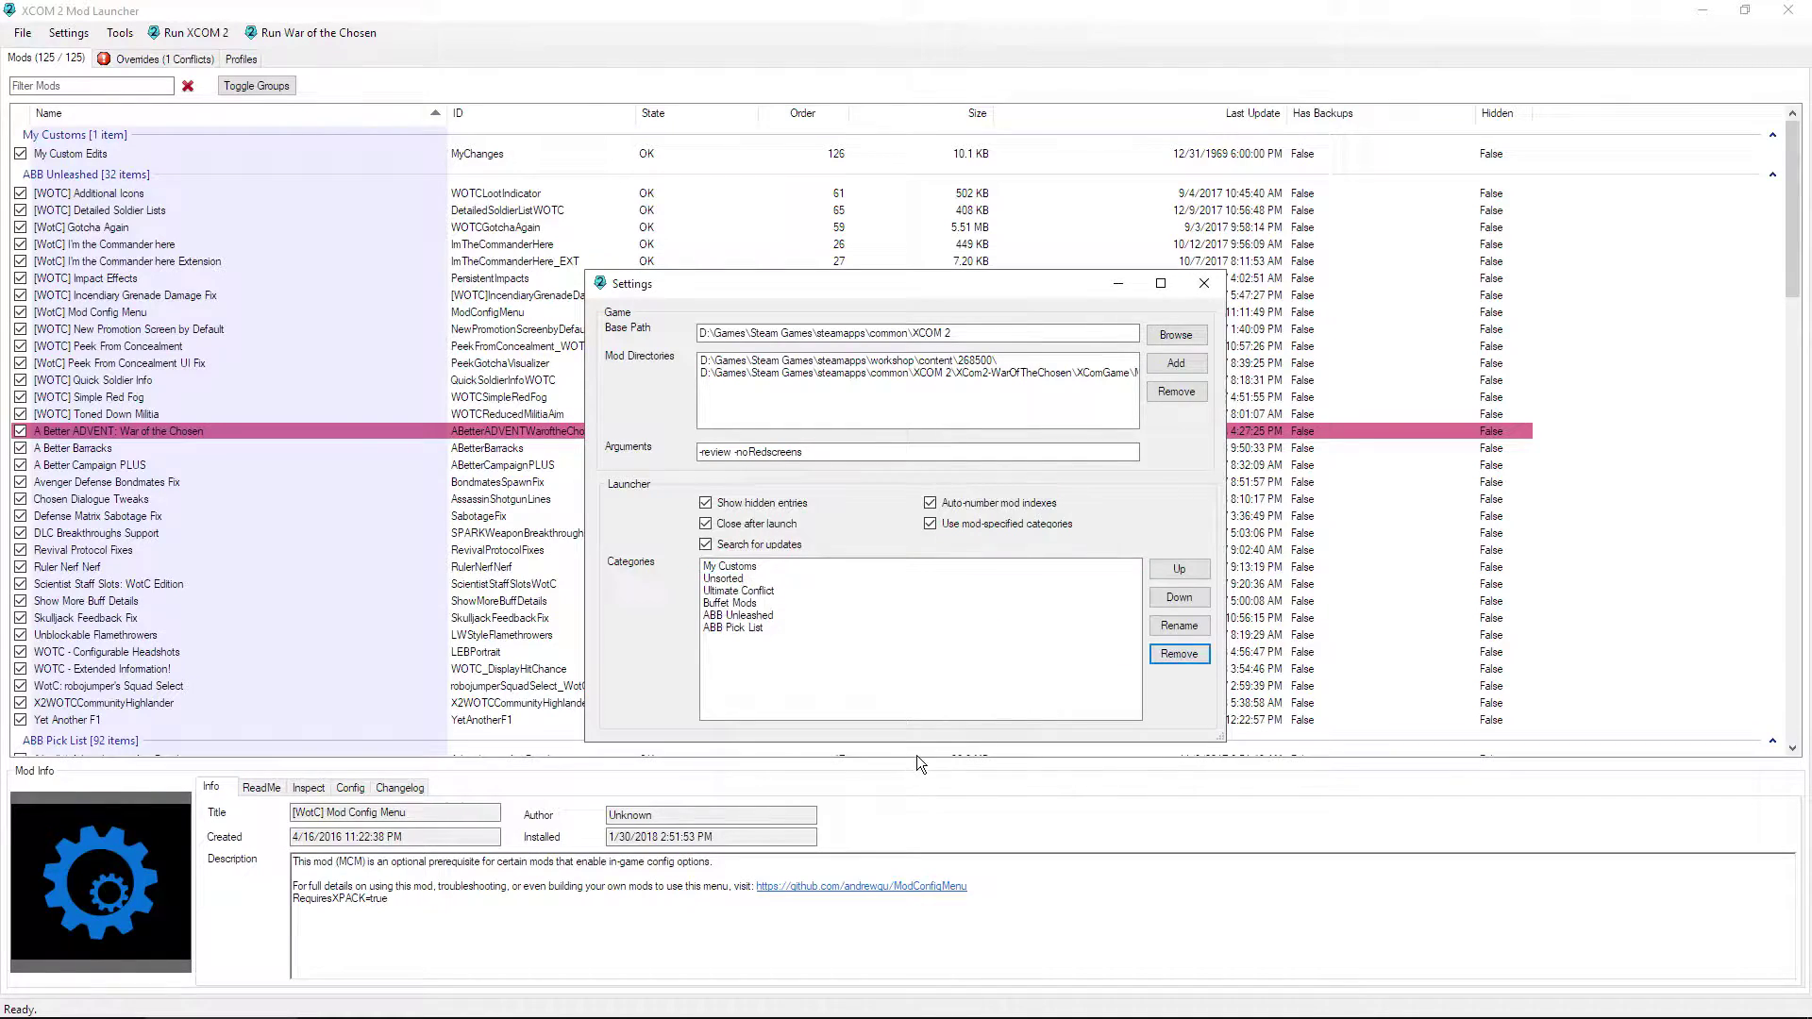
pyautogui.click(1203, 285)
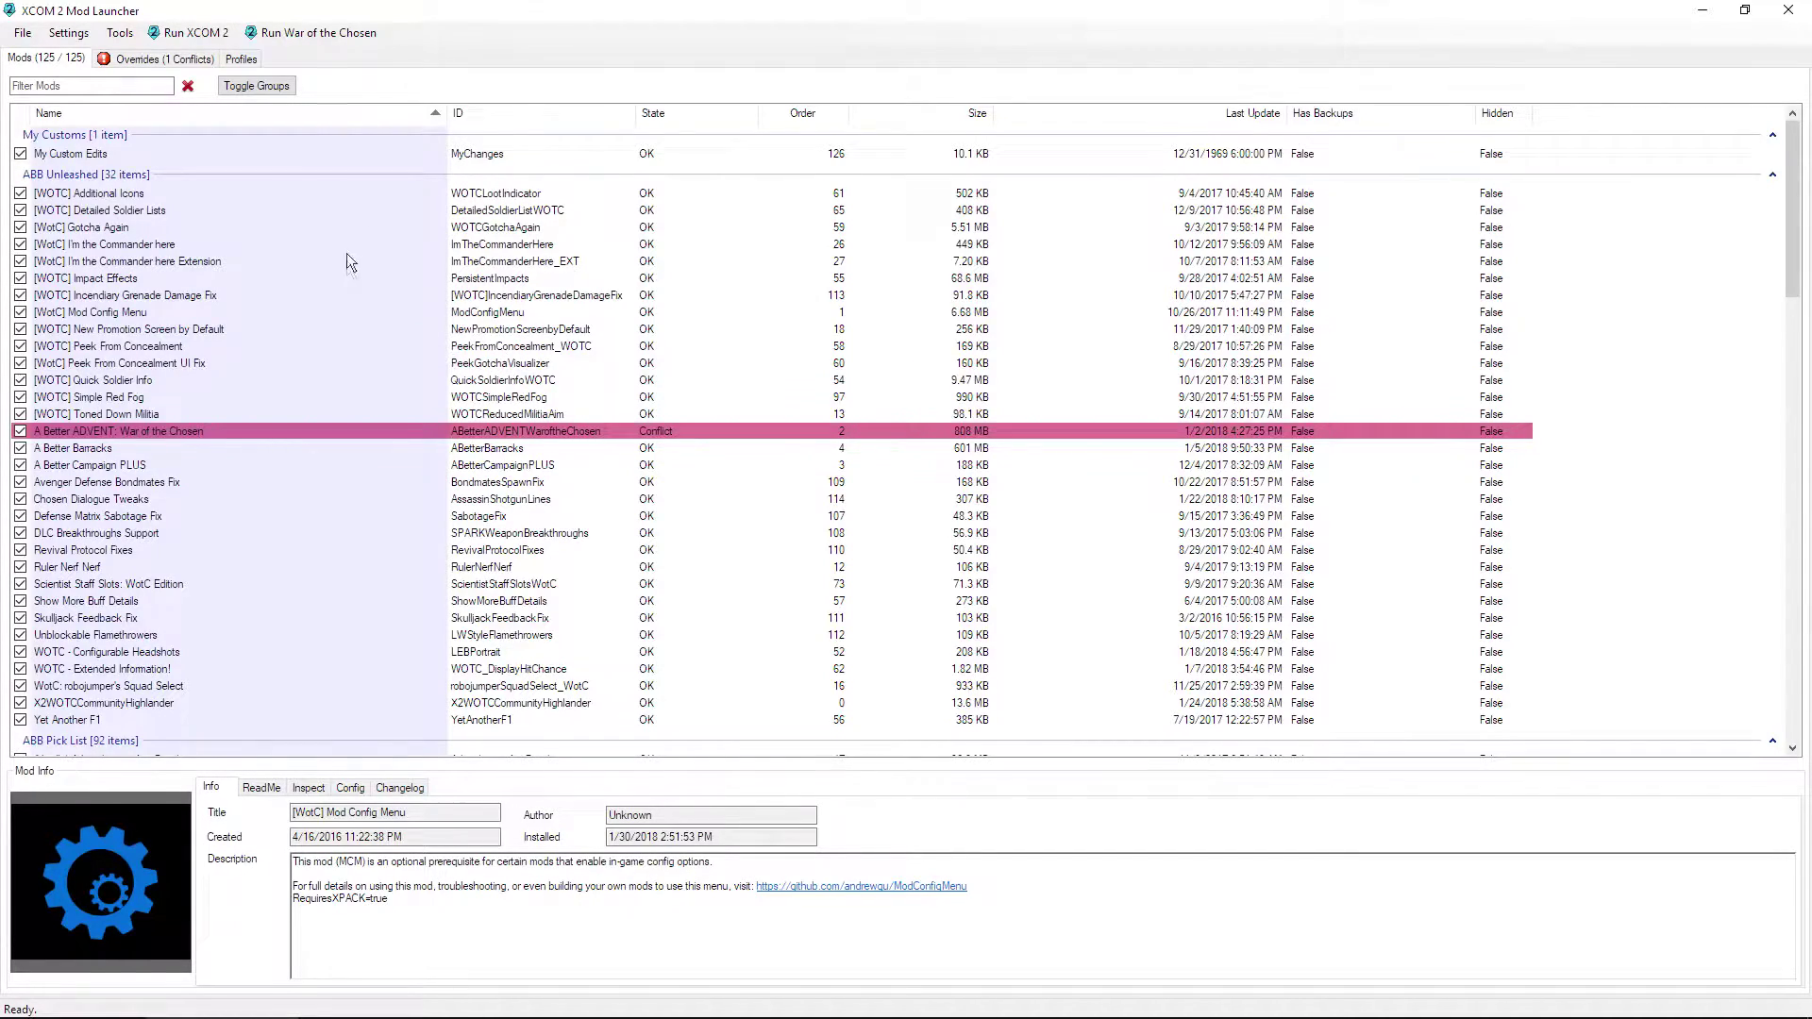
# Step: Compare the category-grouped list in descending name order with the full list sorted by load order
pyautogui.scroll(-4, 336, 490)
pyautogui.scroll(4, 336, 497)
pyautogui.click(48, 113)
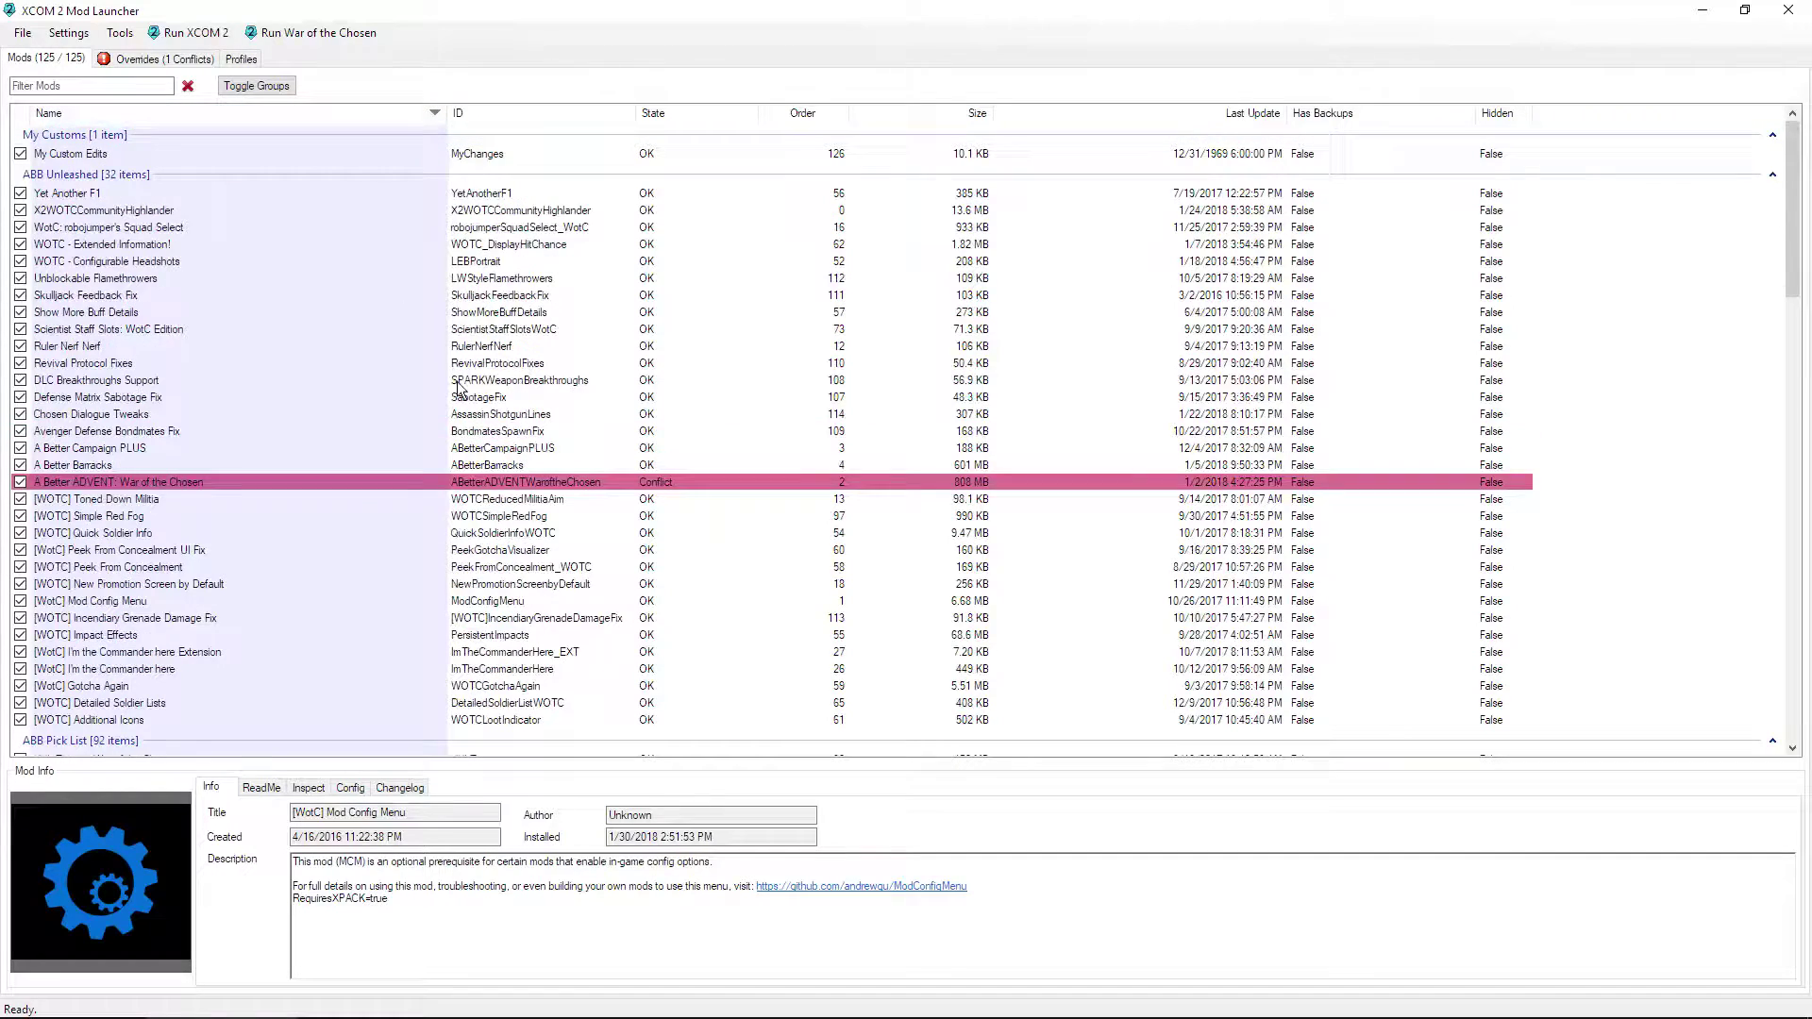
pyautogui.click(793, 117)
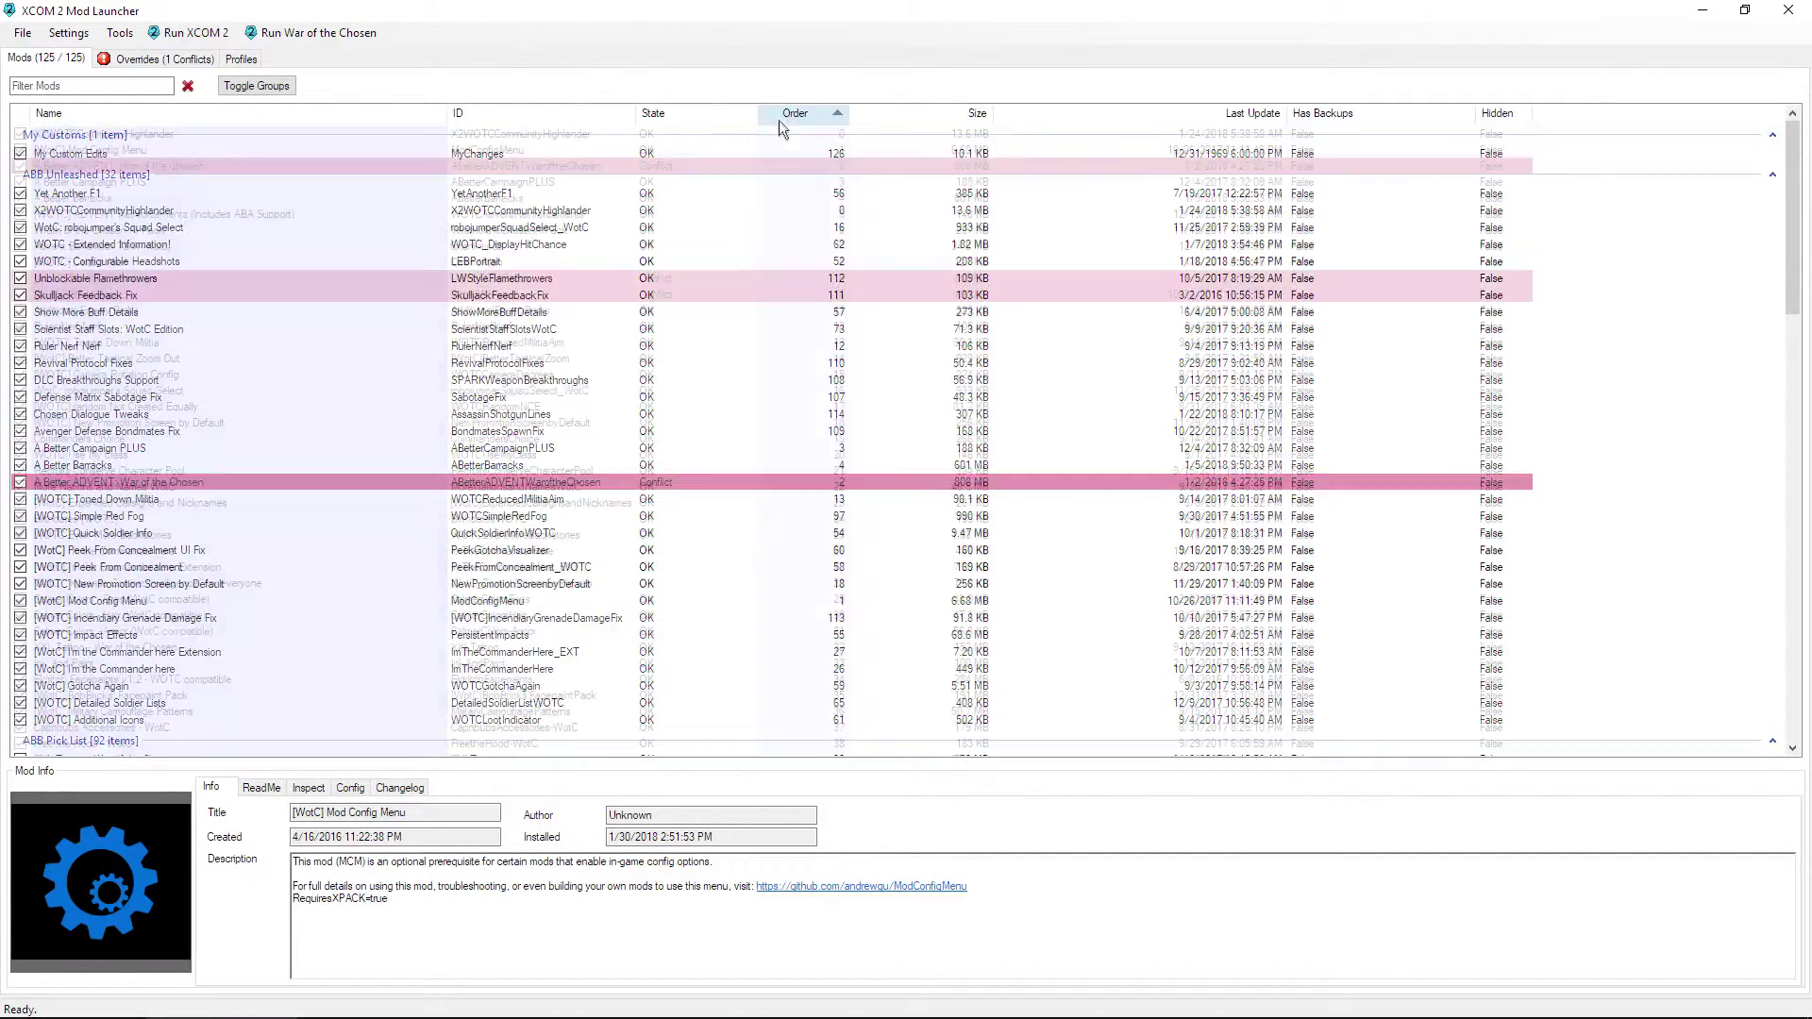
pyautogui.scroll(-15, 624, 536)
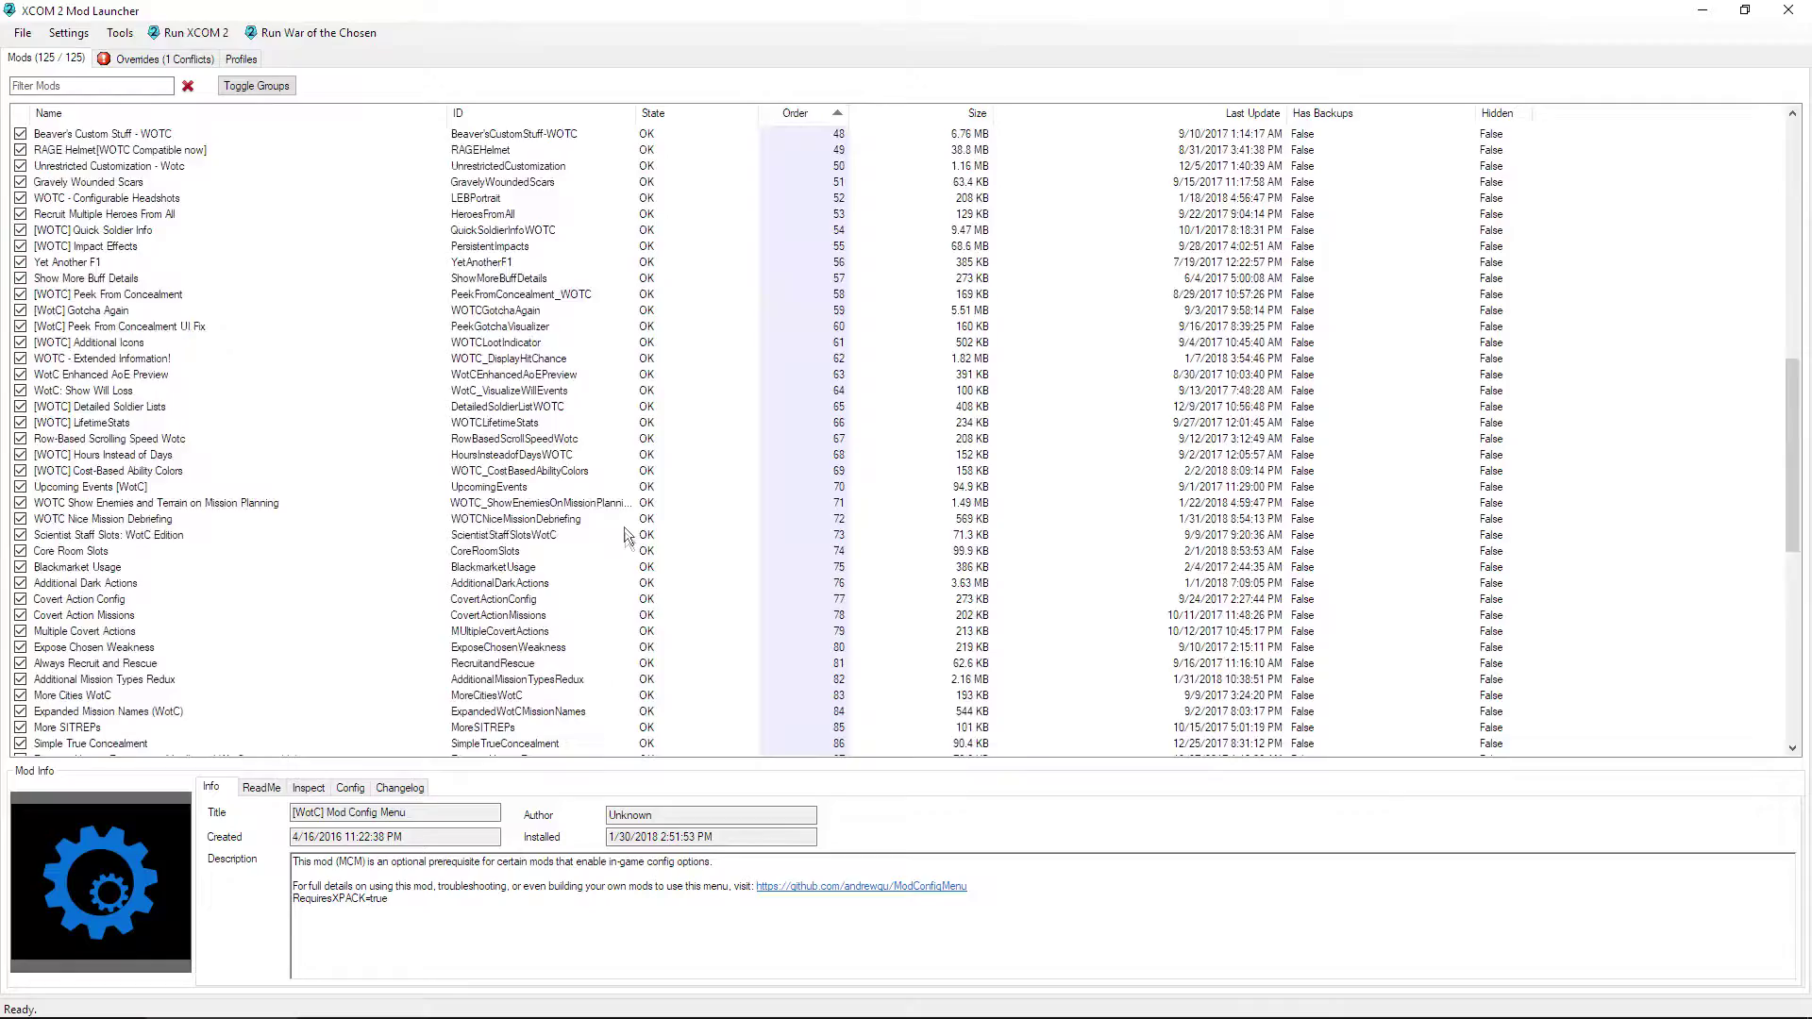
# Step: Look through the full load-order list and view the details of the A Better Barracks and Commanders Choice mods
pyautogui.scroll(-5, 624, 535)
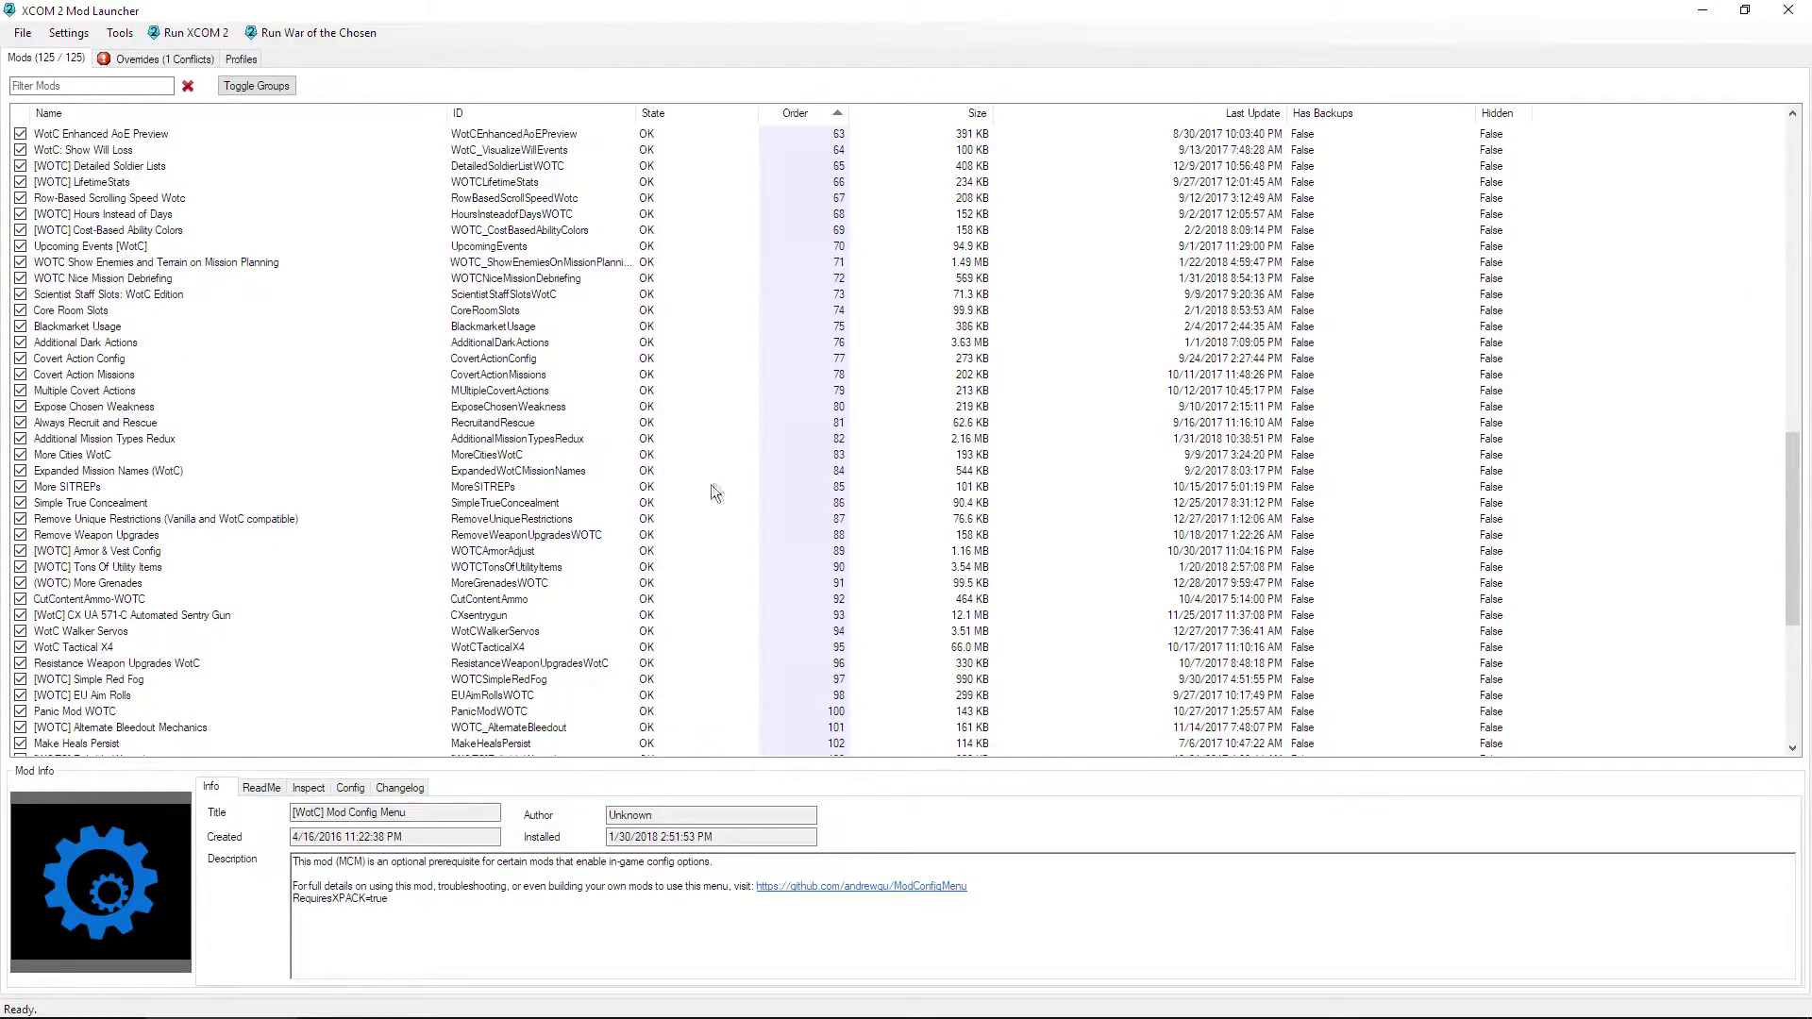
pyautogui.scroll(14, 712, 511)
pyautogui.scroll(-20, 715, 345)
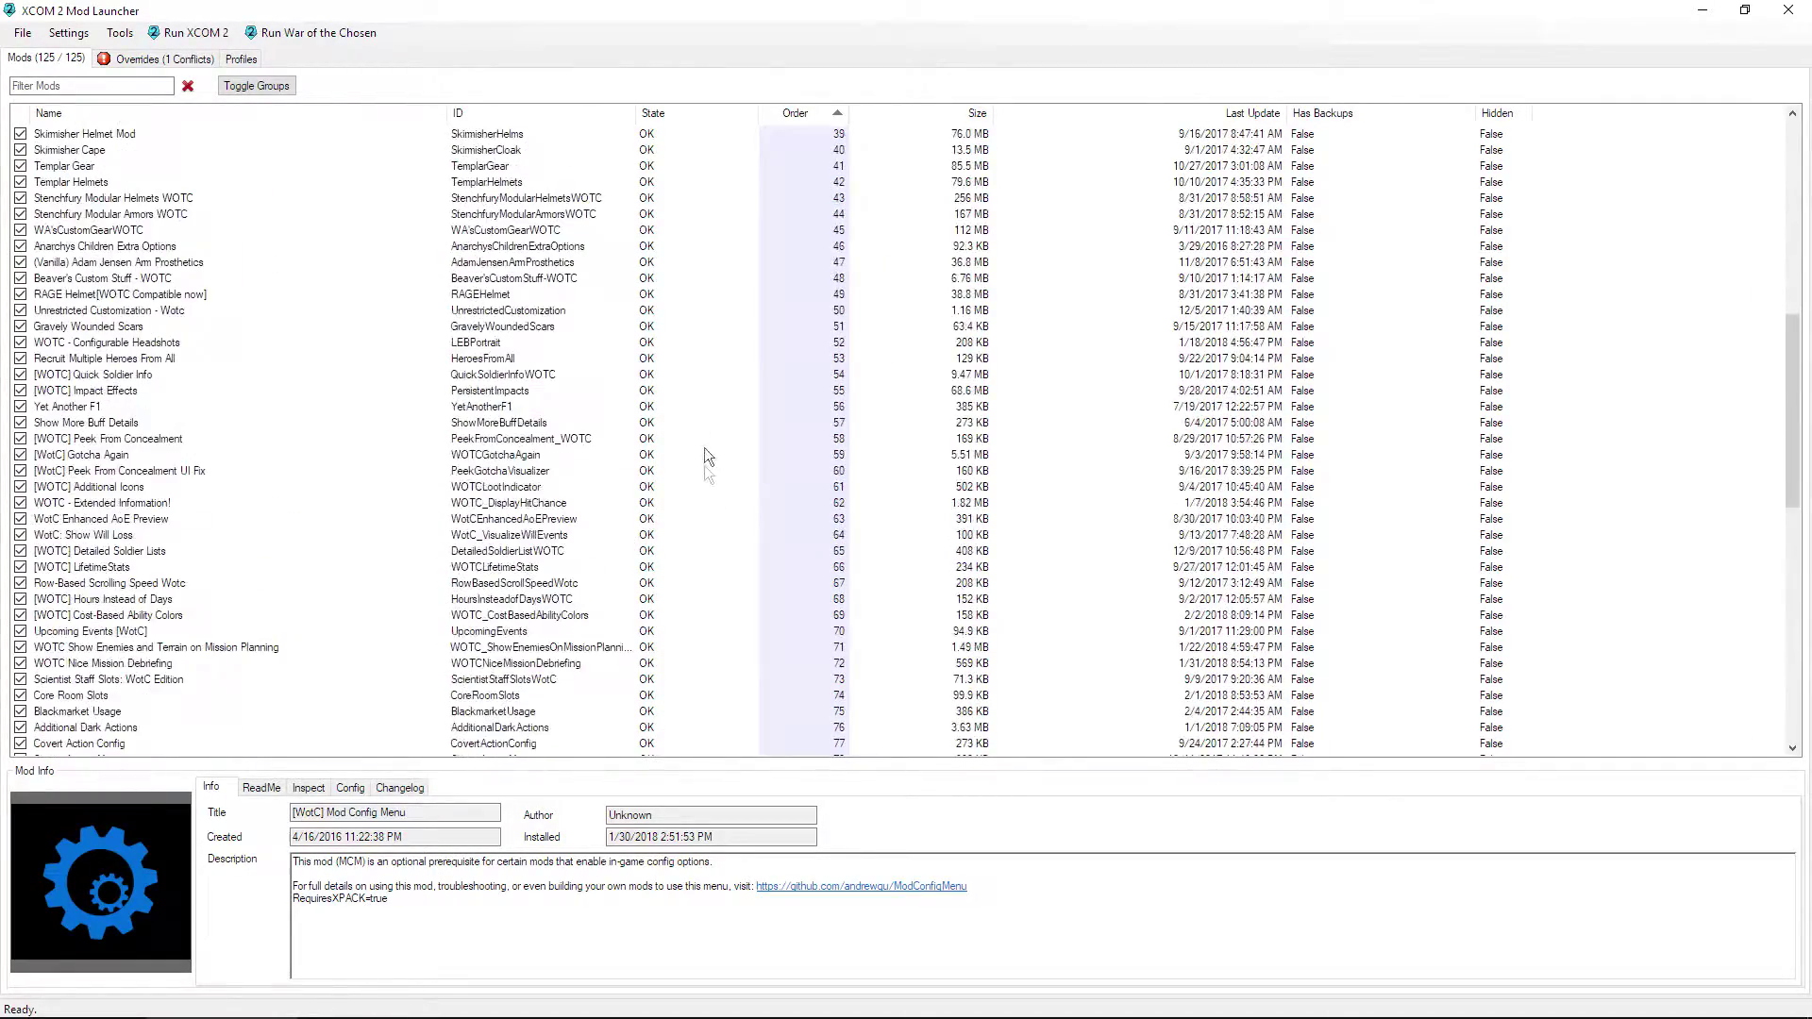
pyautogui.scroll(20, 372, 575)
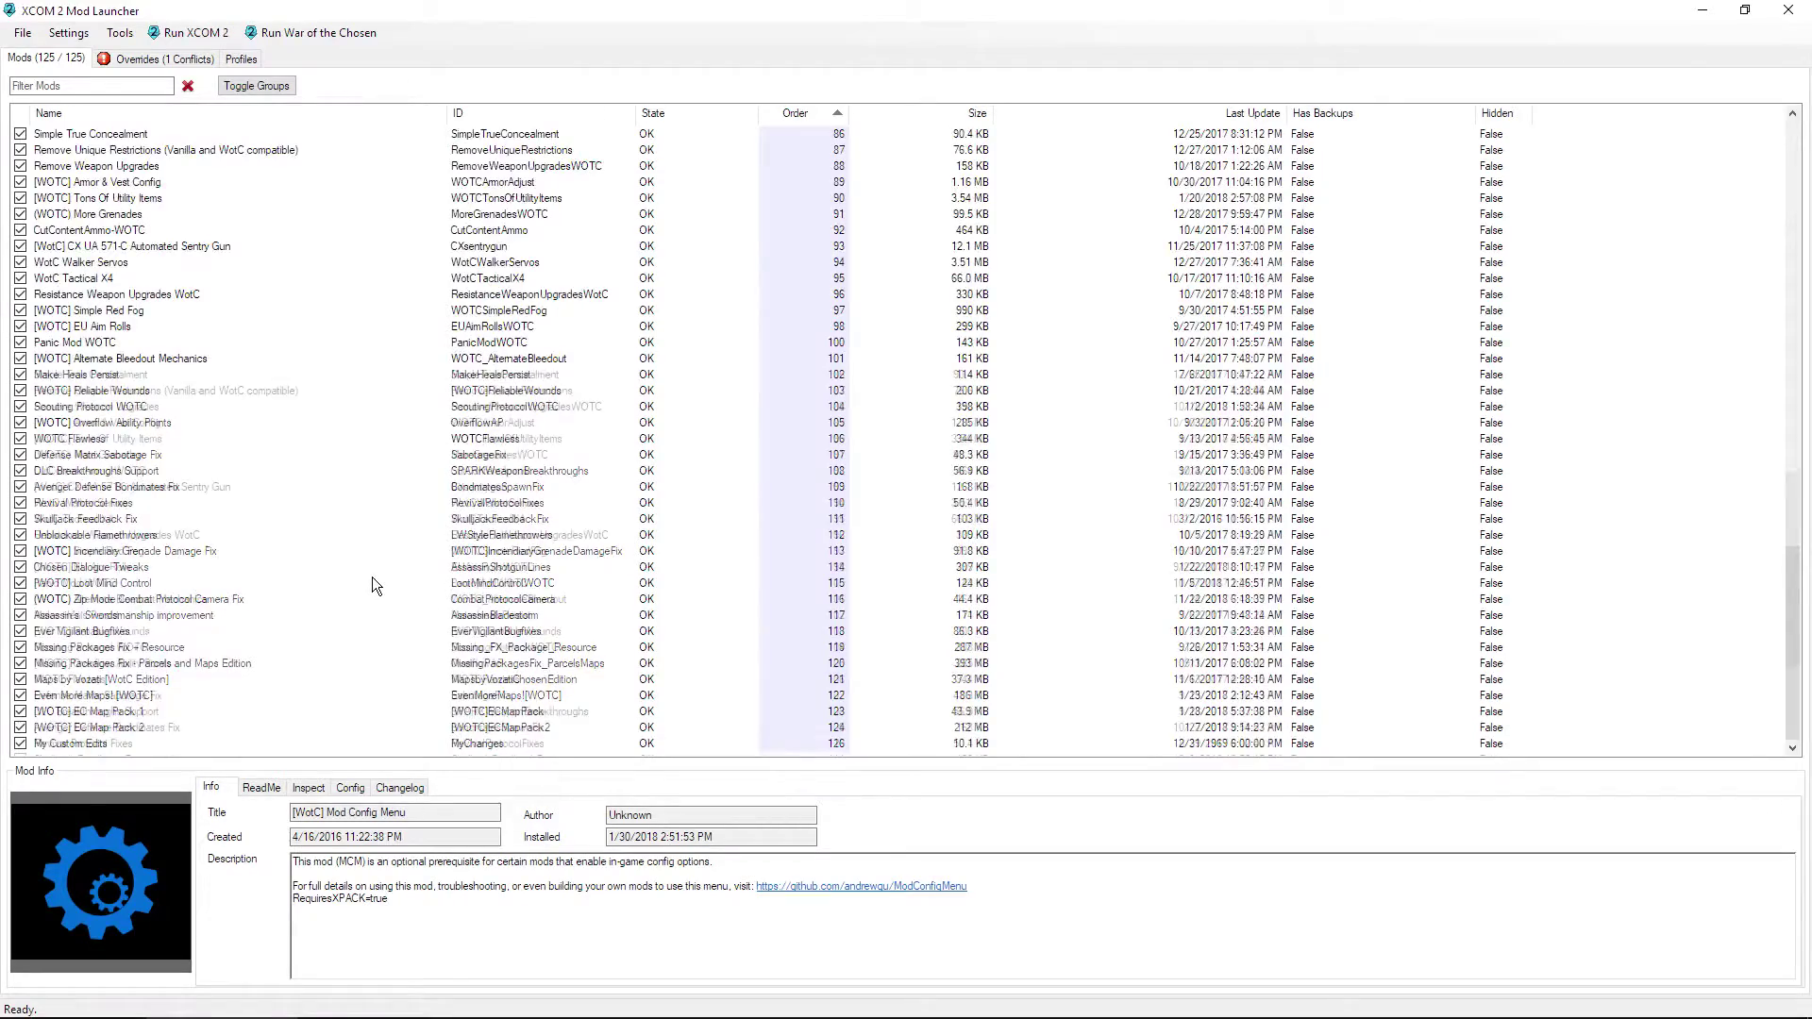
pyautogui.scroll(5, 312, 461)
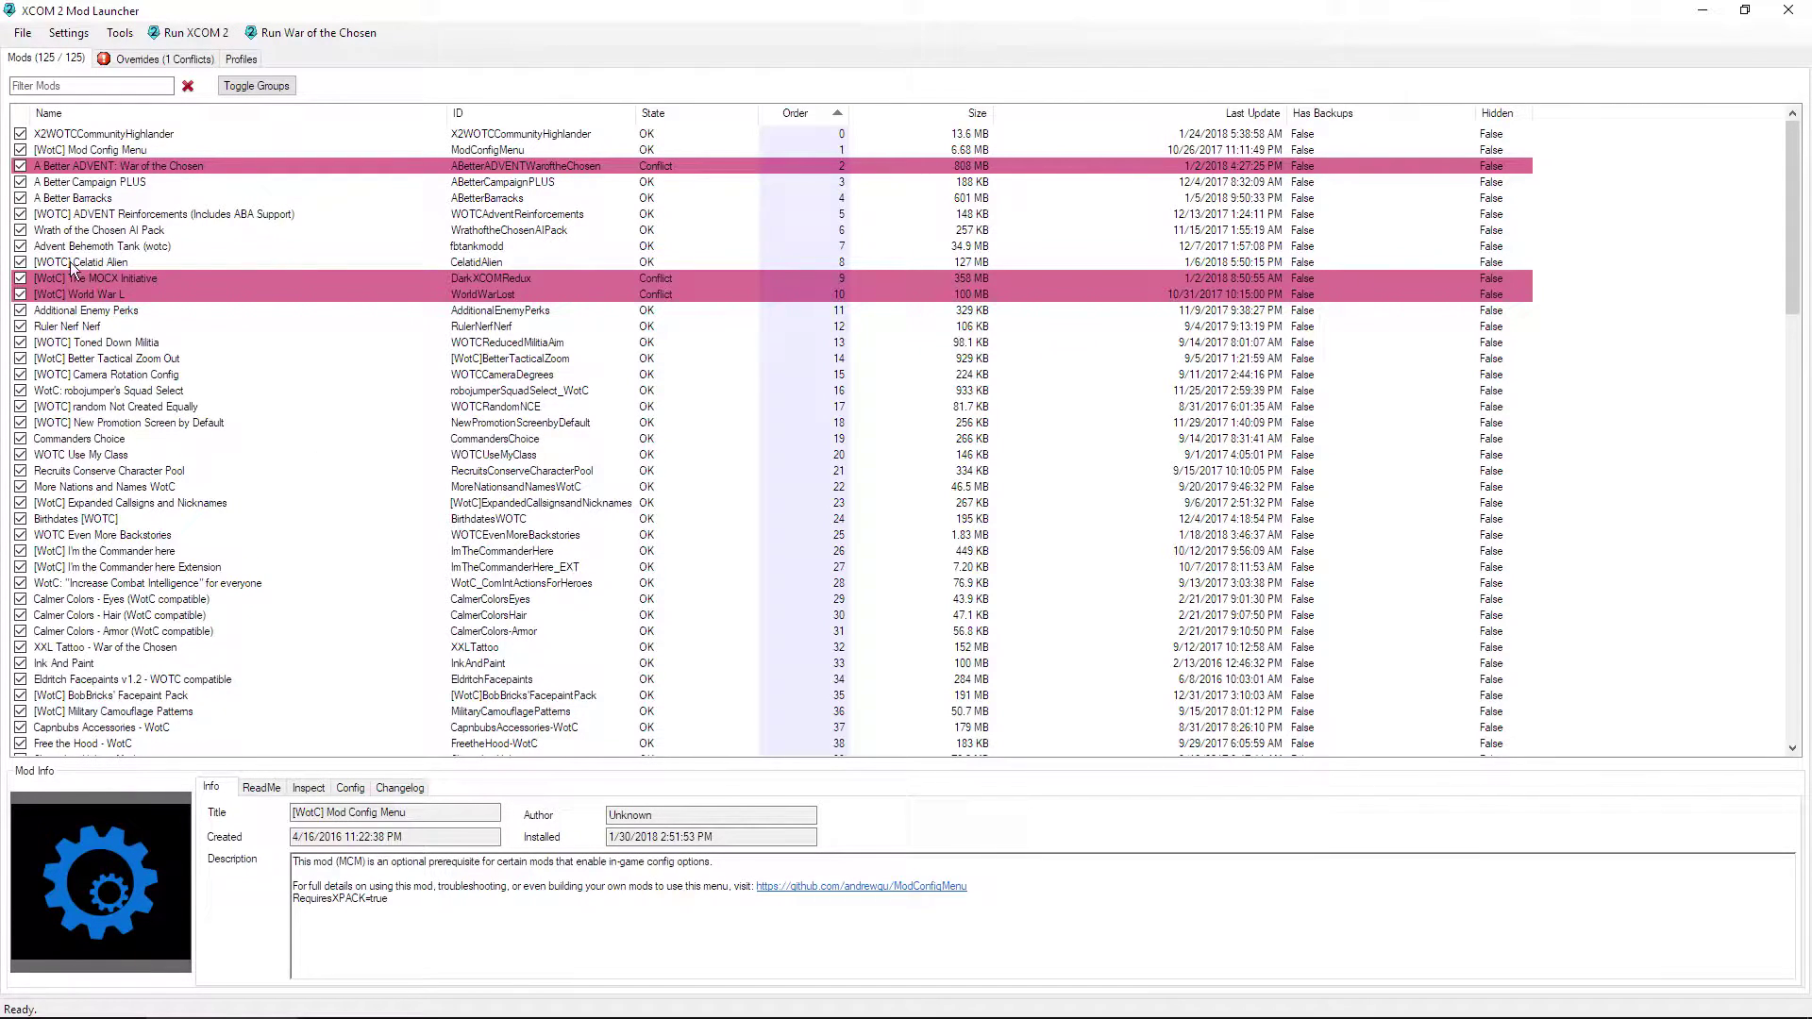
pyautogui.click(109, 200)
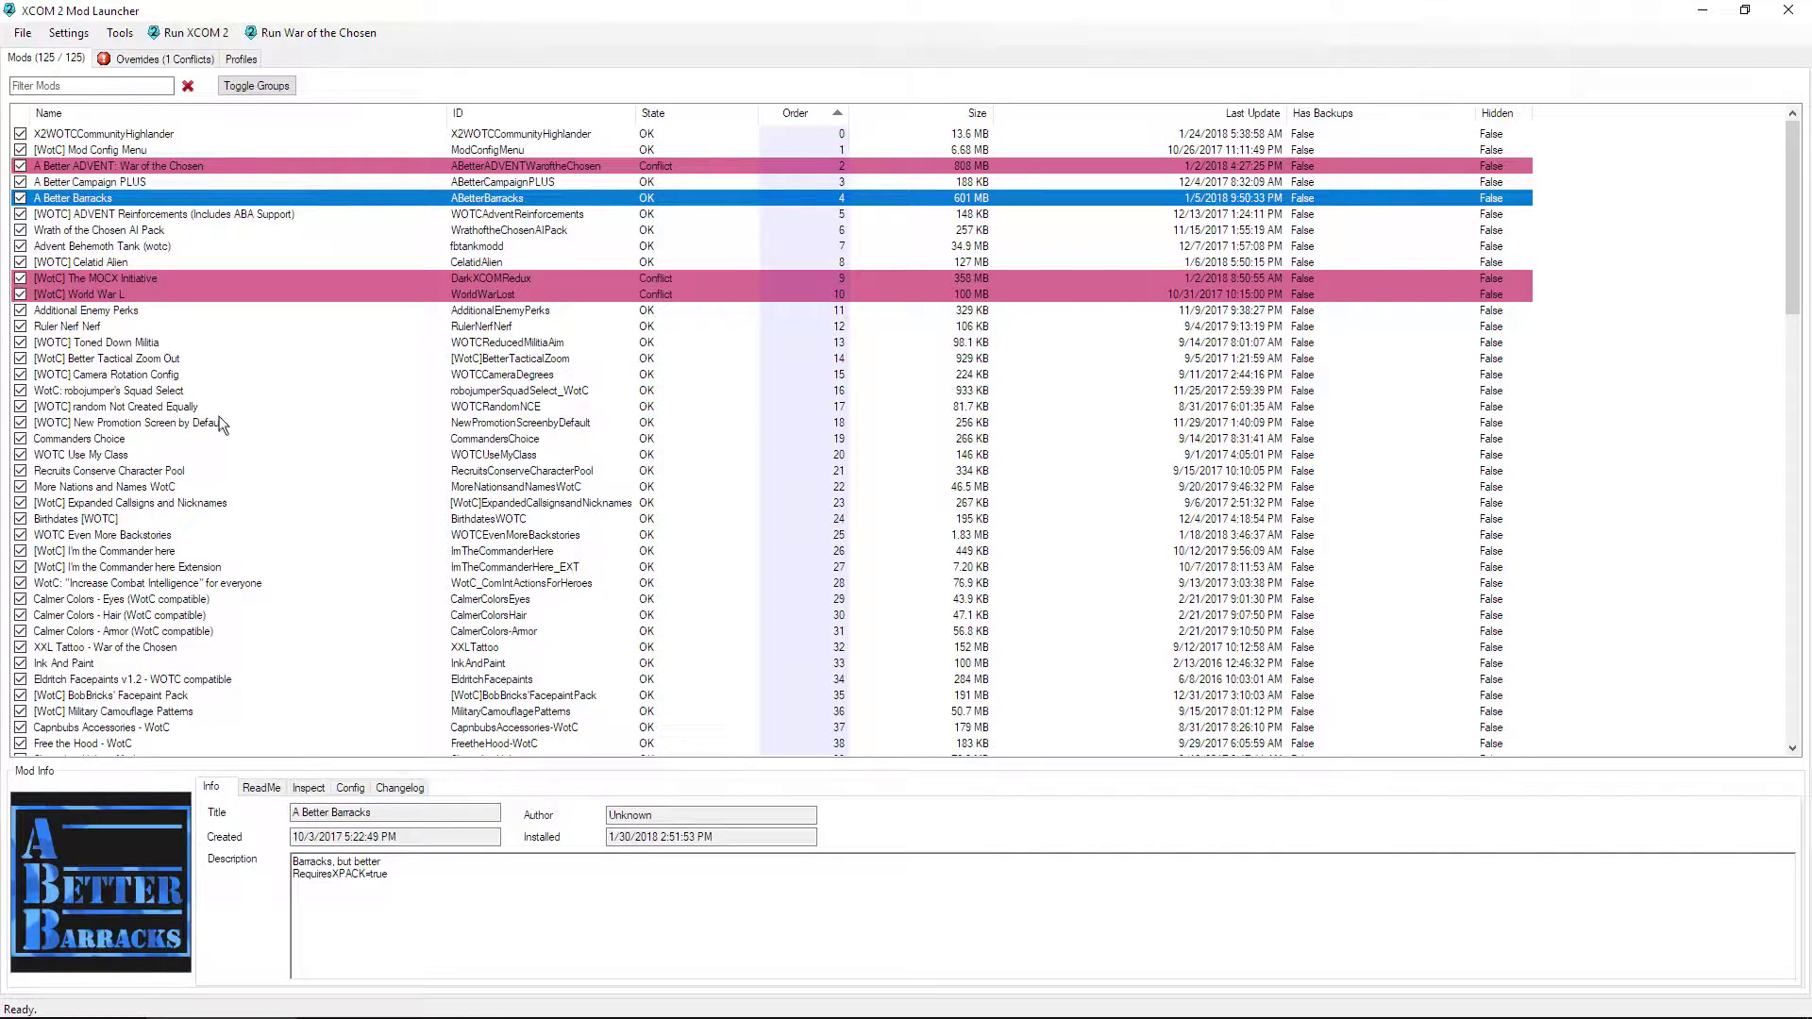
pyautogui.click(207, 445)
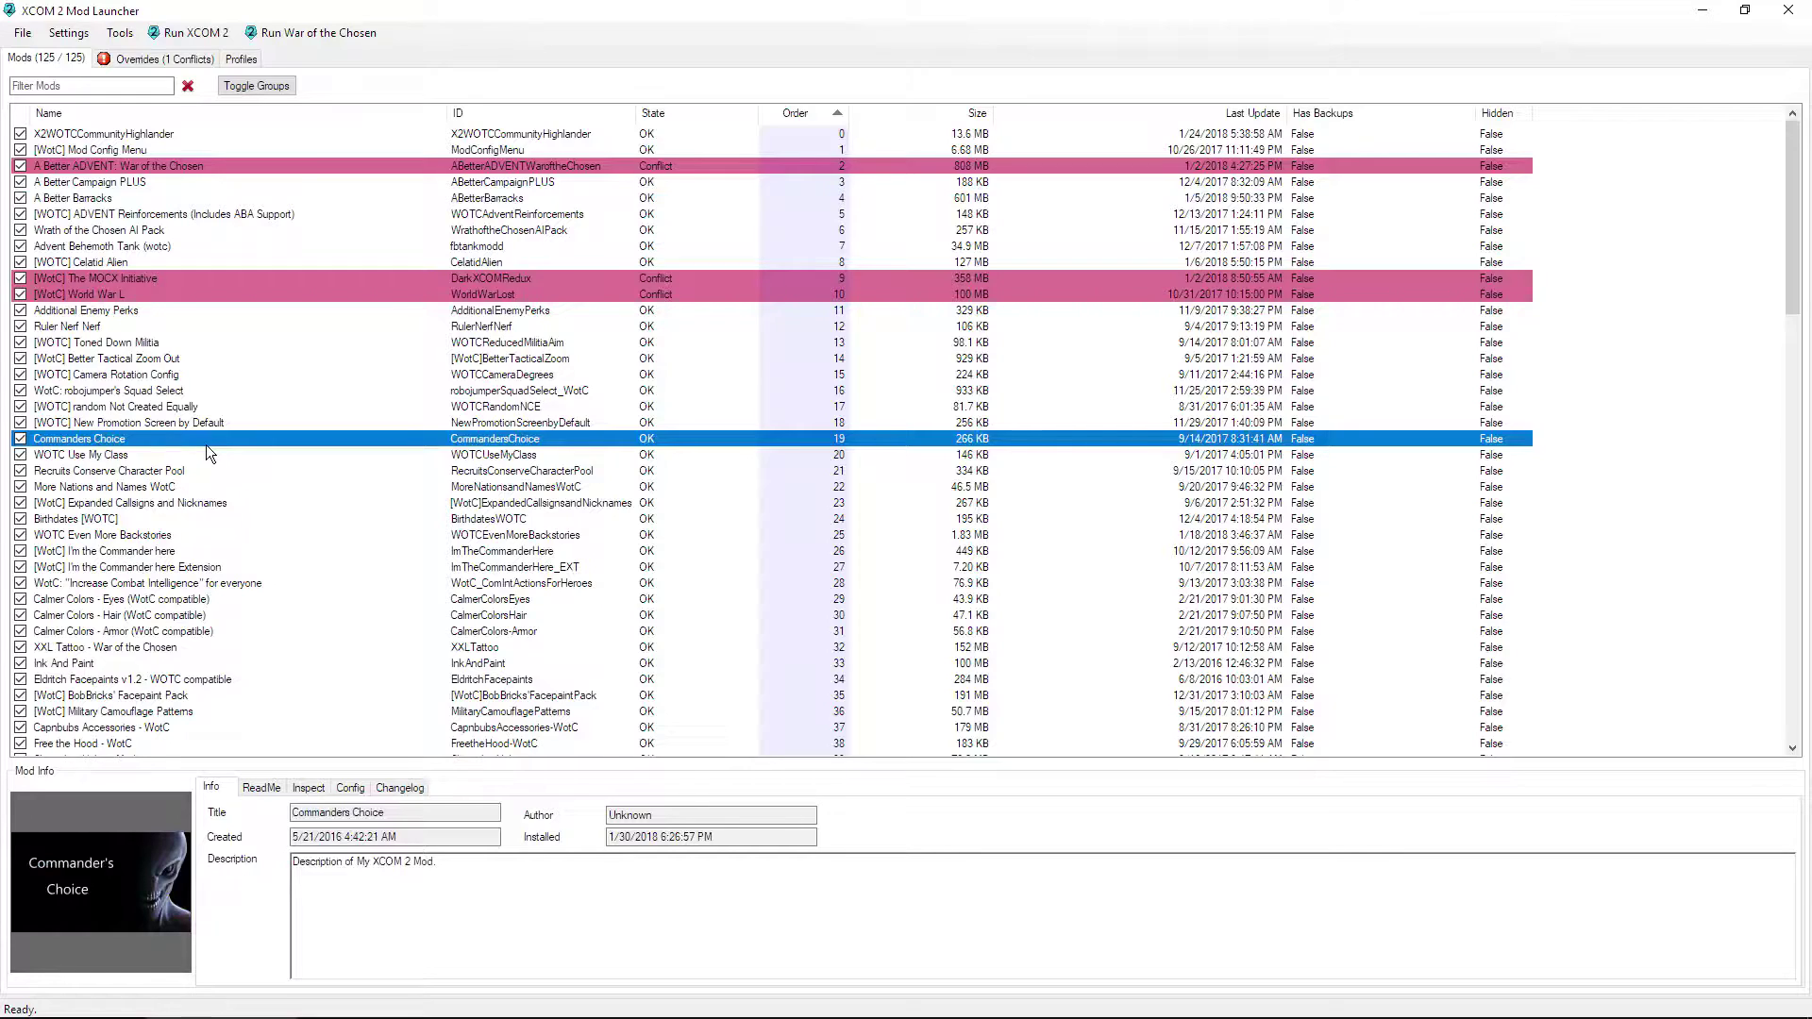
pyautogui.click(91, 200)
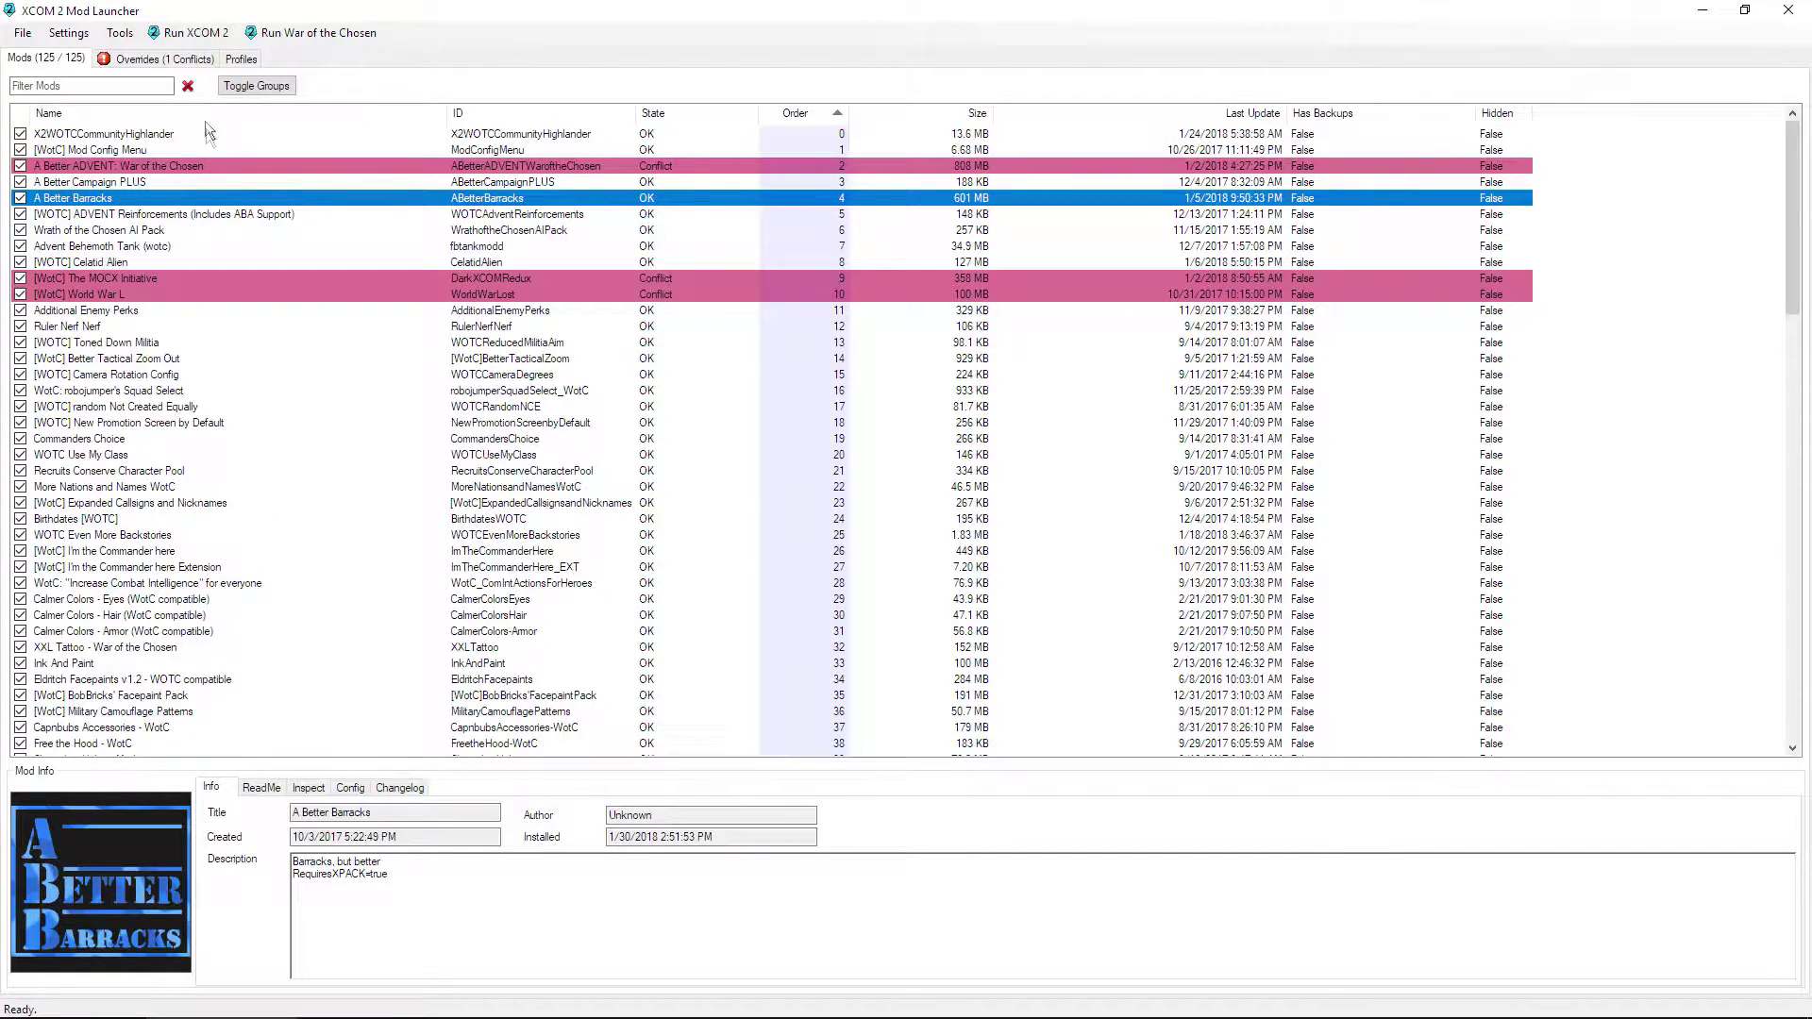
# Step: Examine the profile listing of active mods grouped under ABB Unleashed and ABB Pick List
pyautogui.click(241, 60)
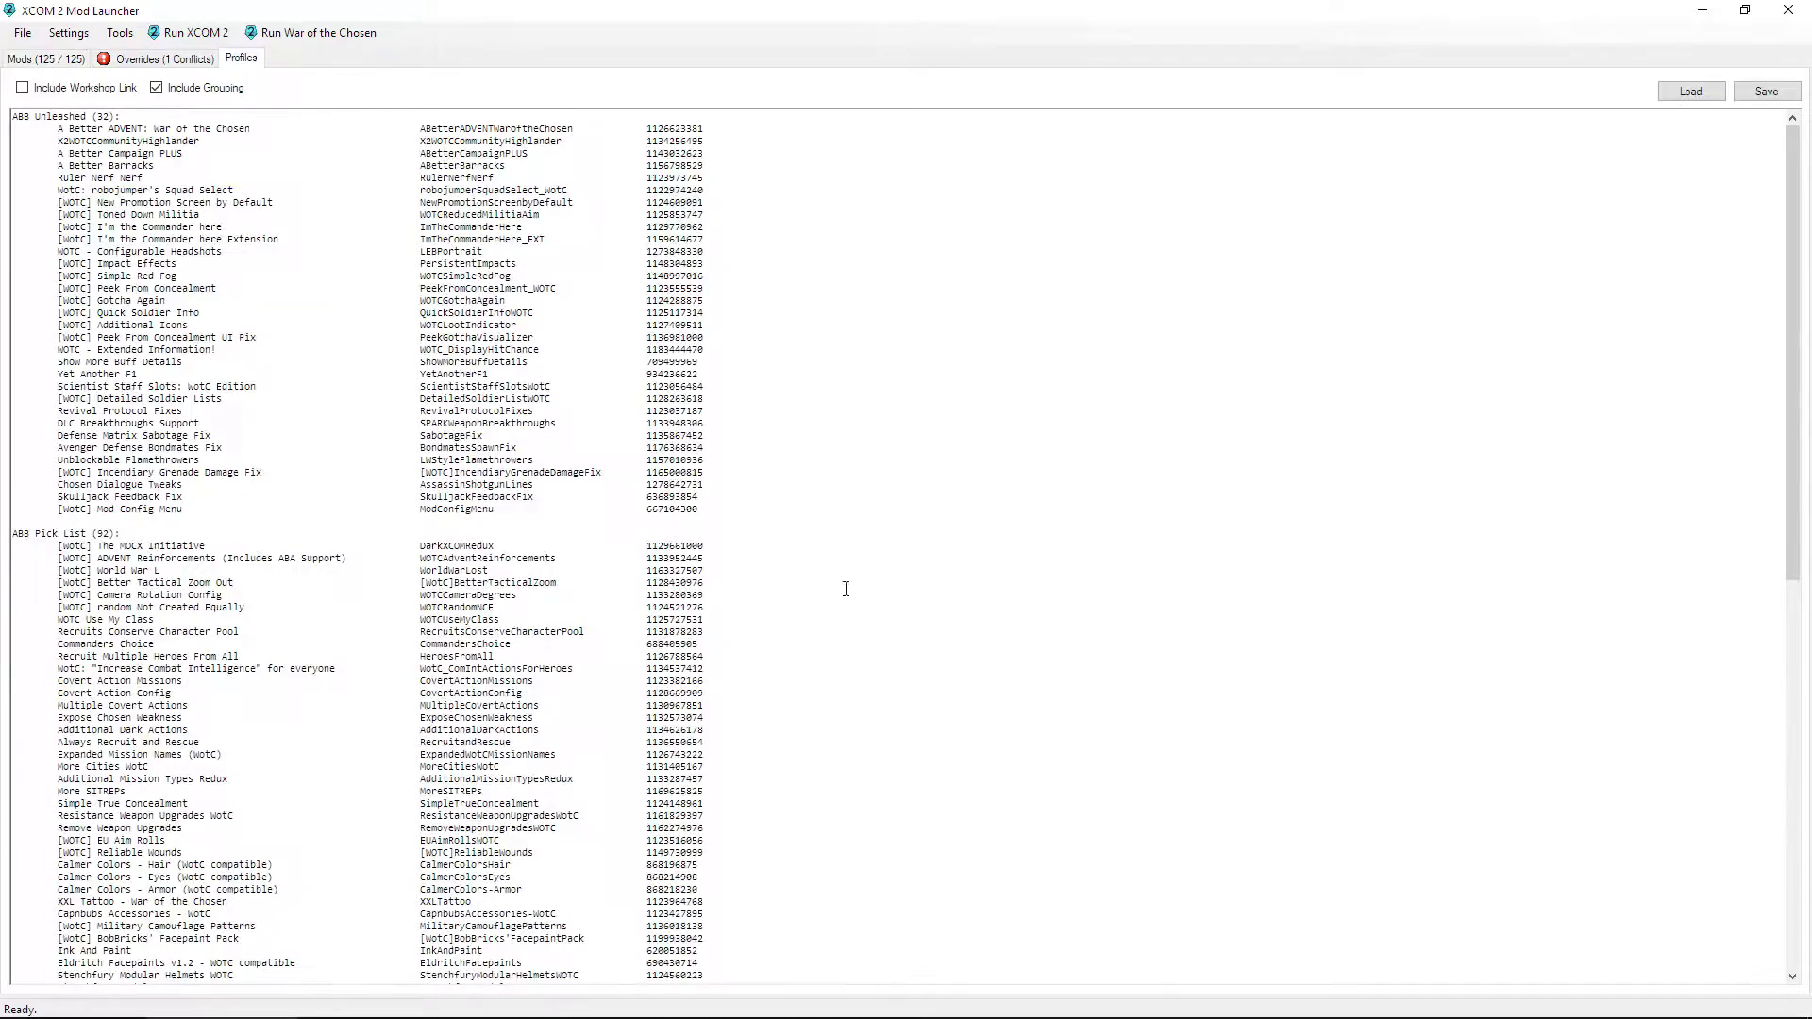
pyautogui.scroll(-15, 1001, 440)
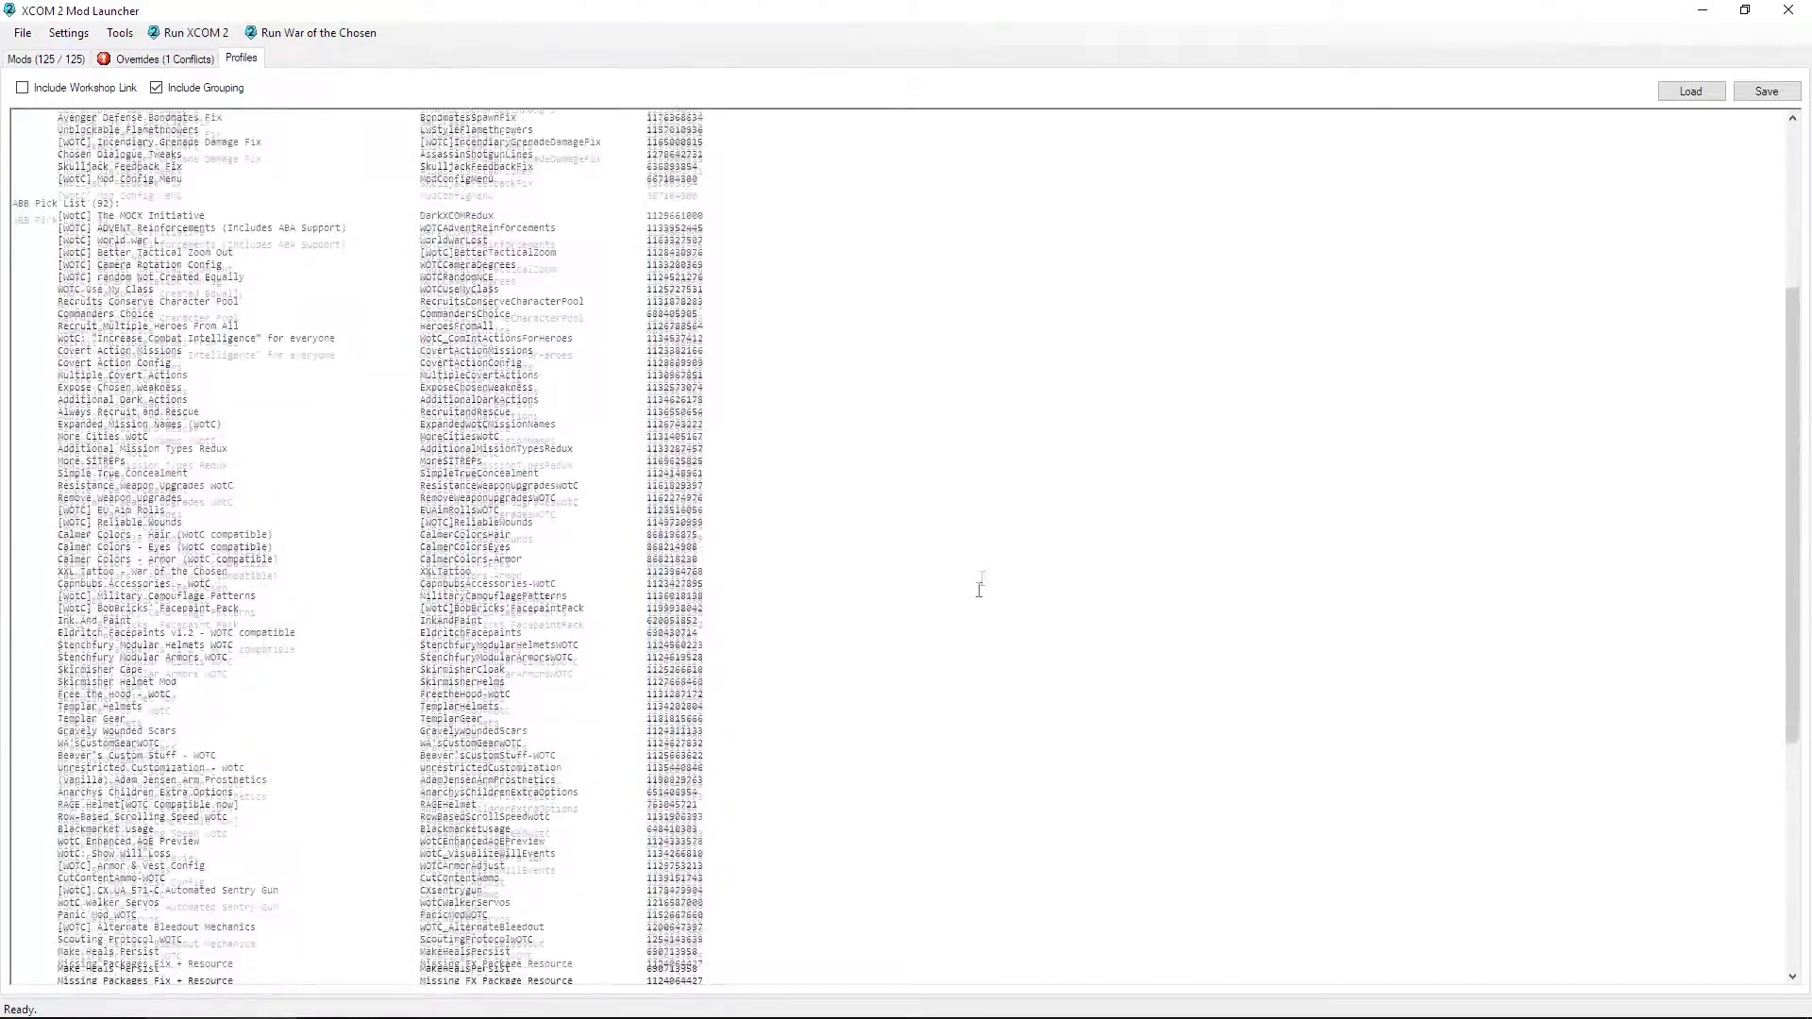
pyautogui.scroll(15, 962, 629)
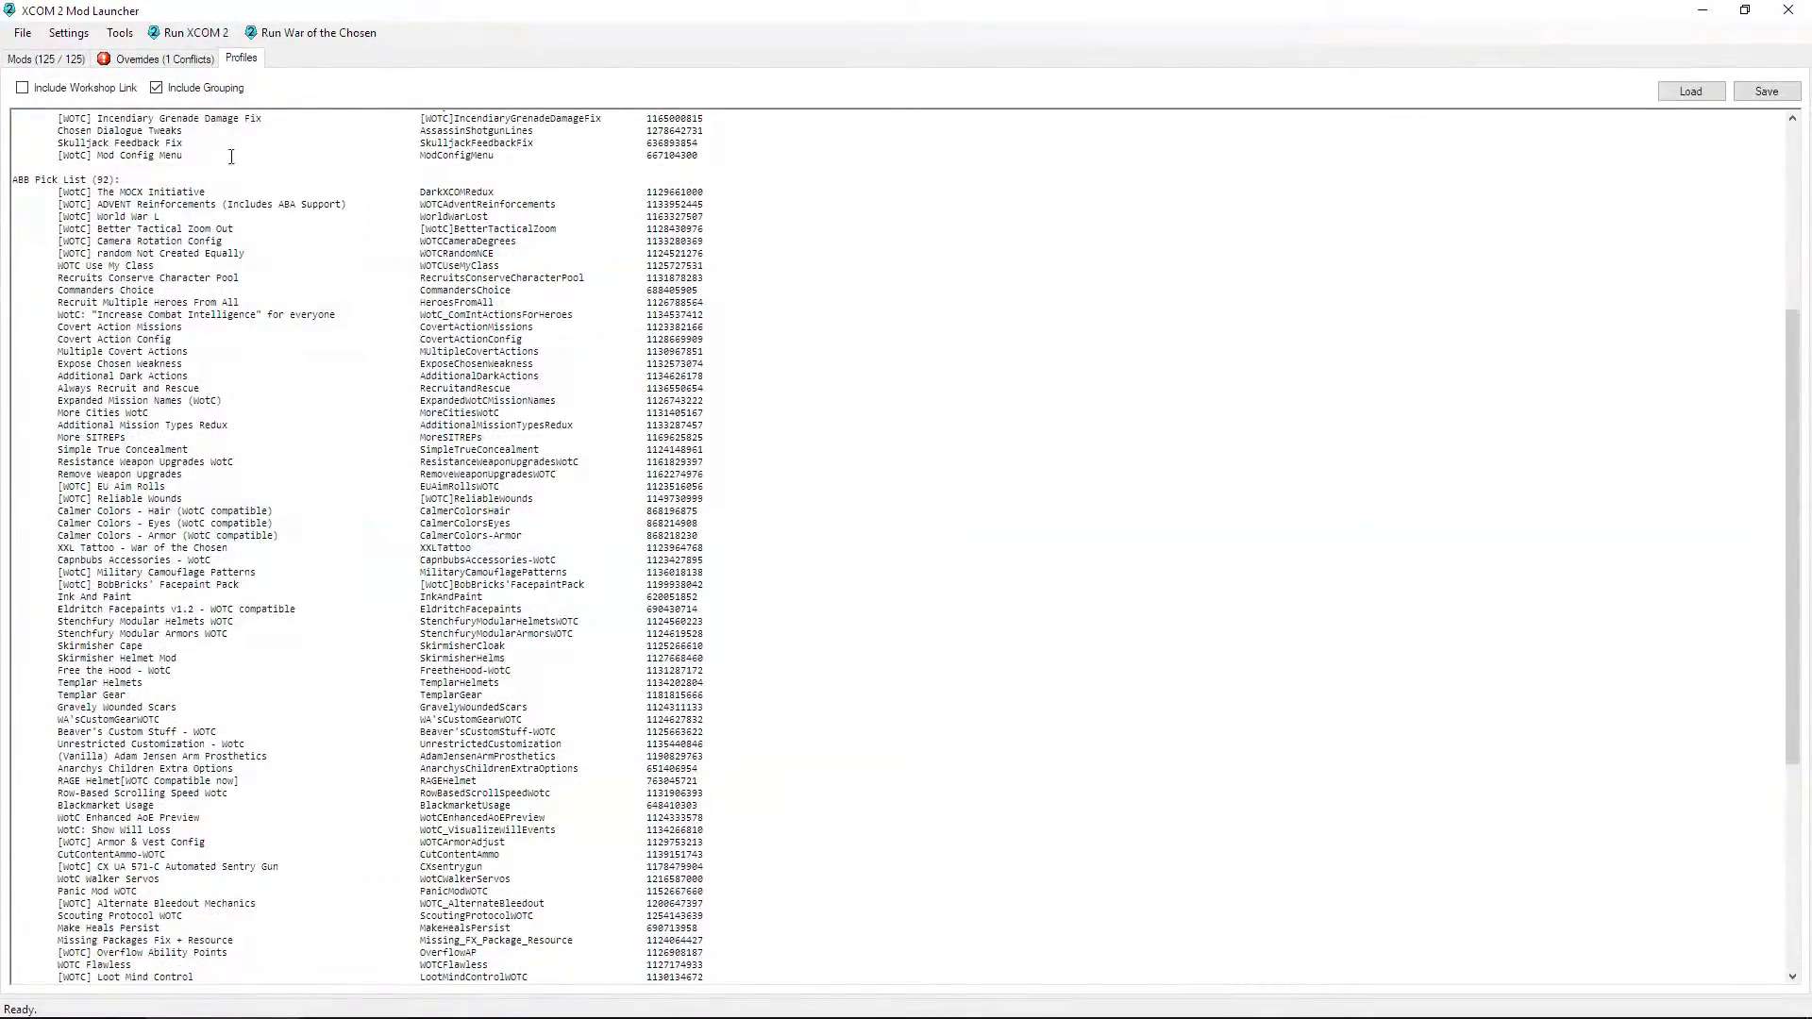
pyautogui.click(54, 57)
pyautogui.click(235, 59)
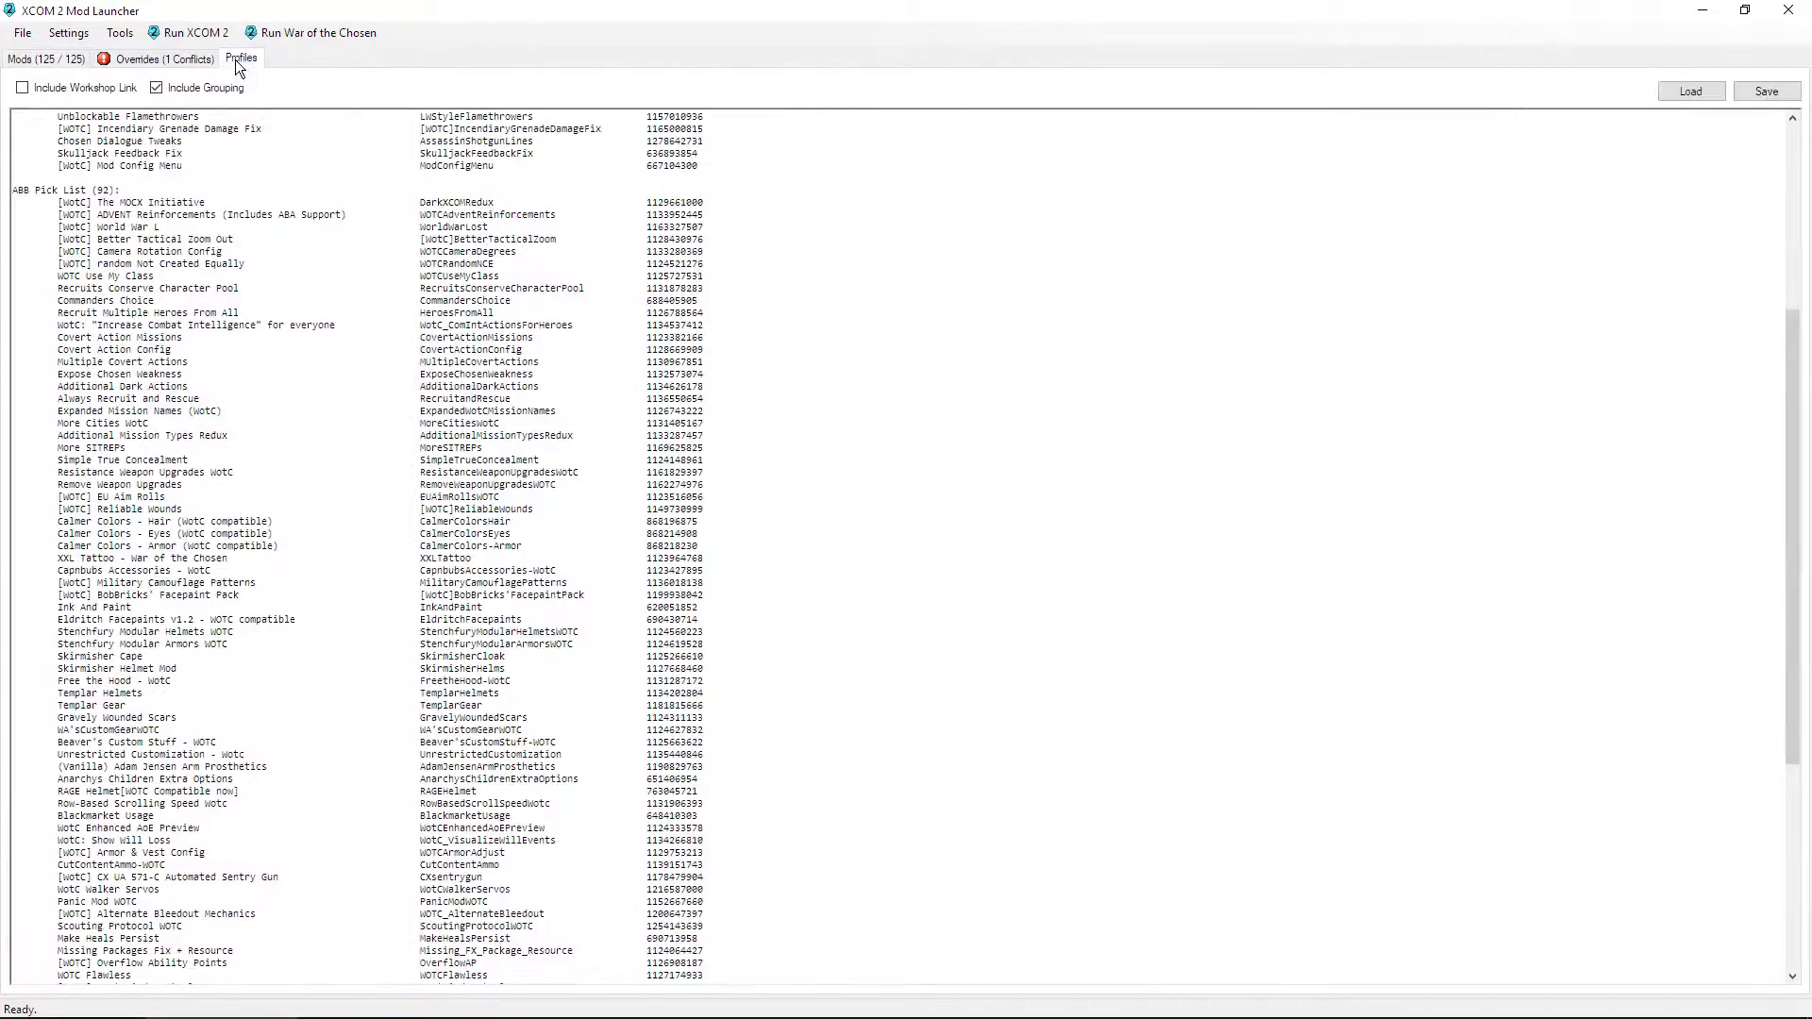
pyautogui.scroll(-3, 908, 484)
pyautogui.scroll(7, 908, 485)
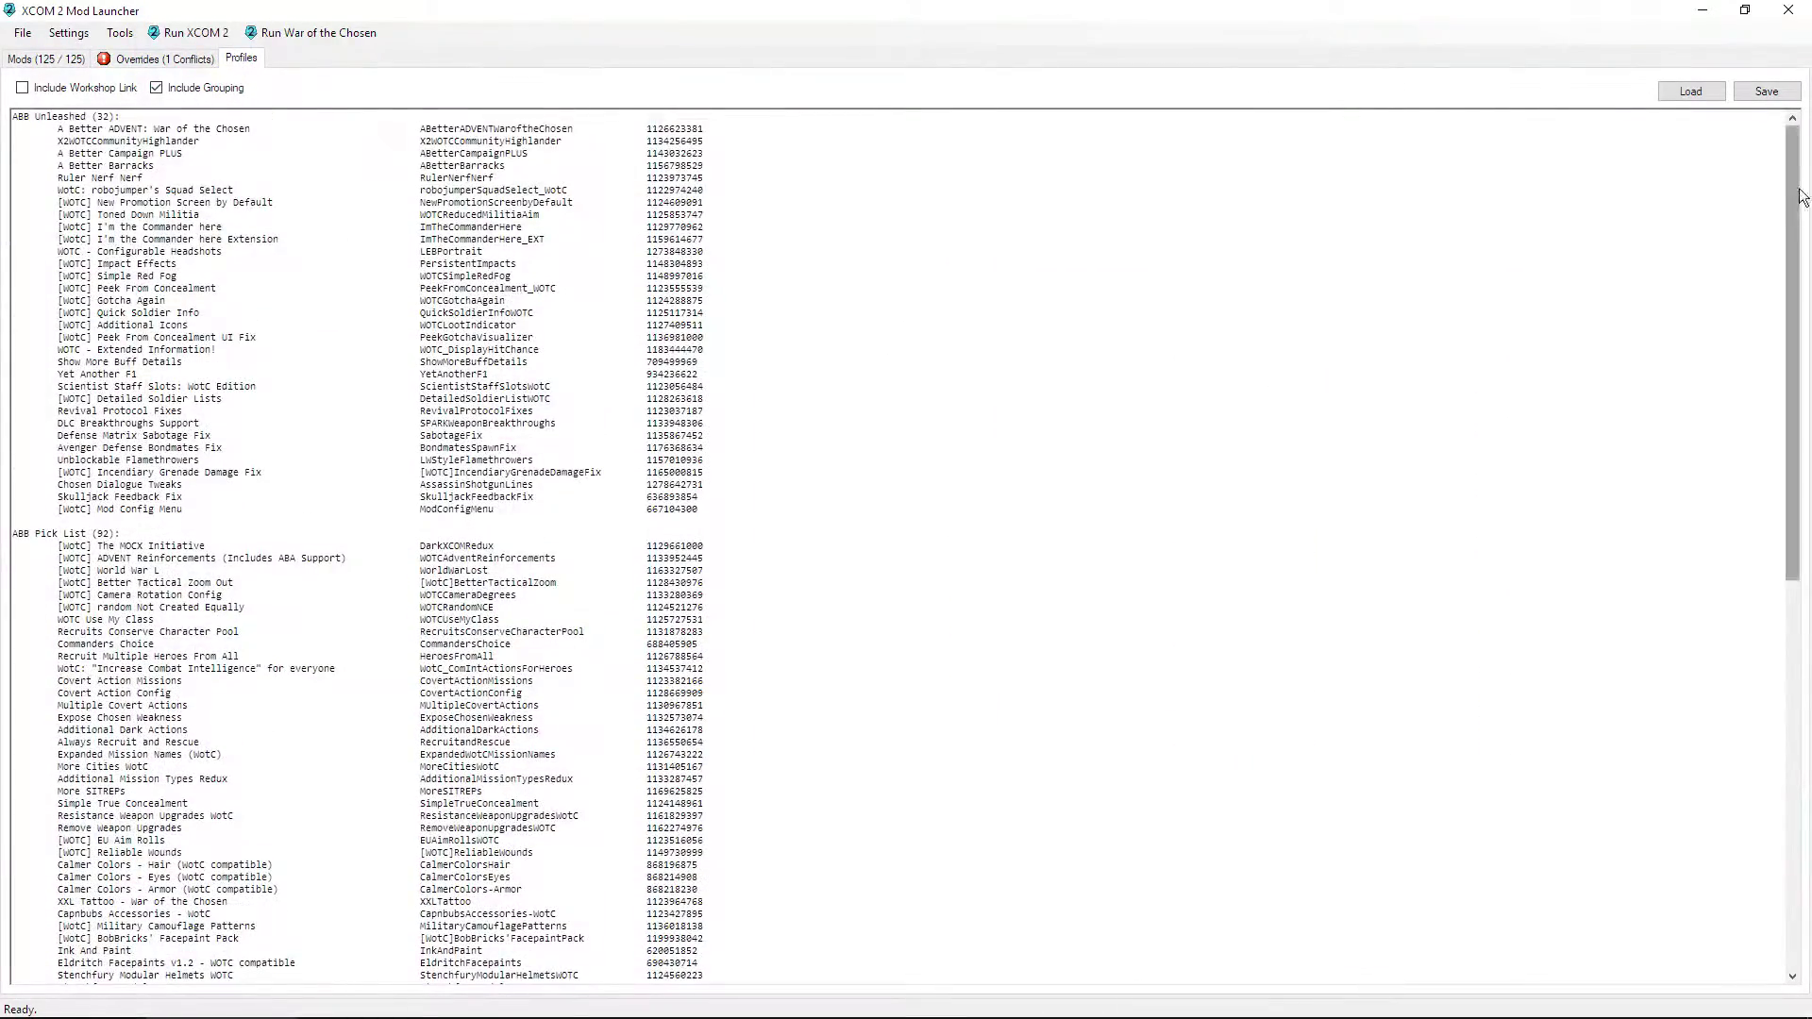
# Step: Return to the mod list and disable all mods at once
pyautogui.click(55, 59)
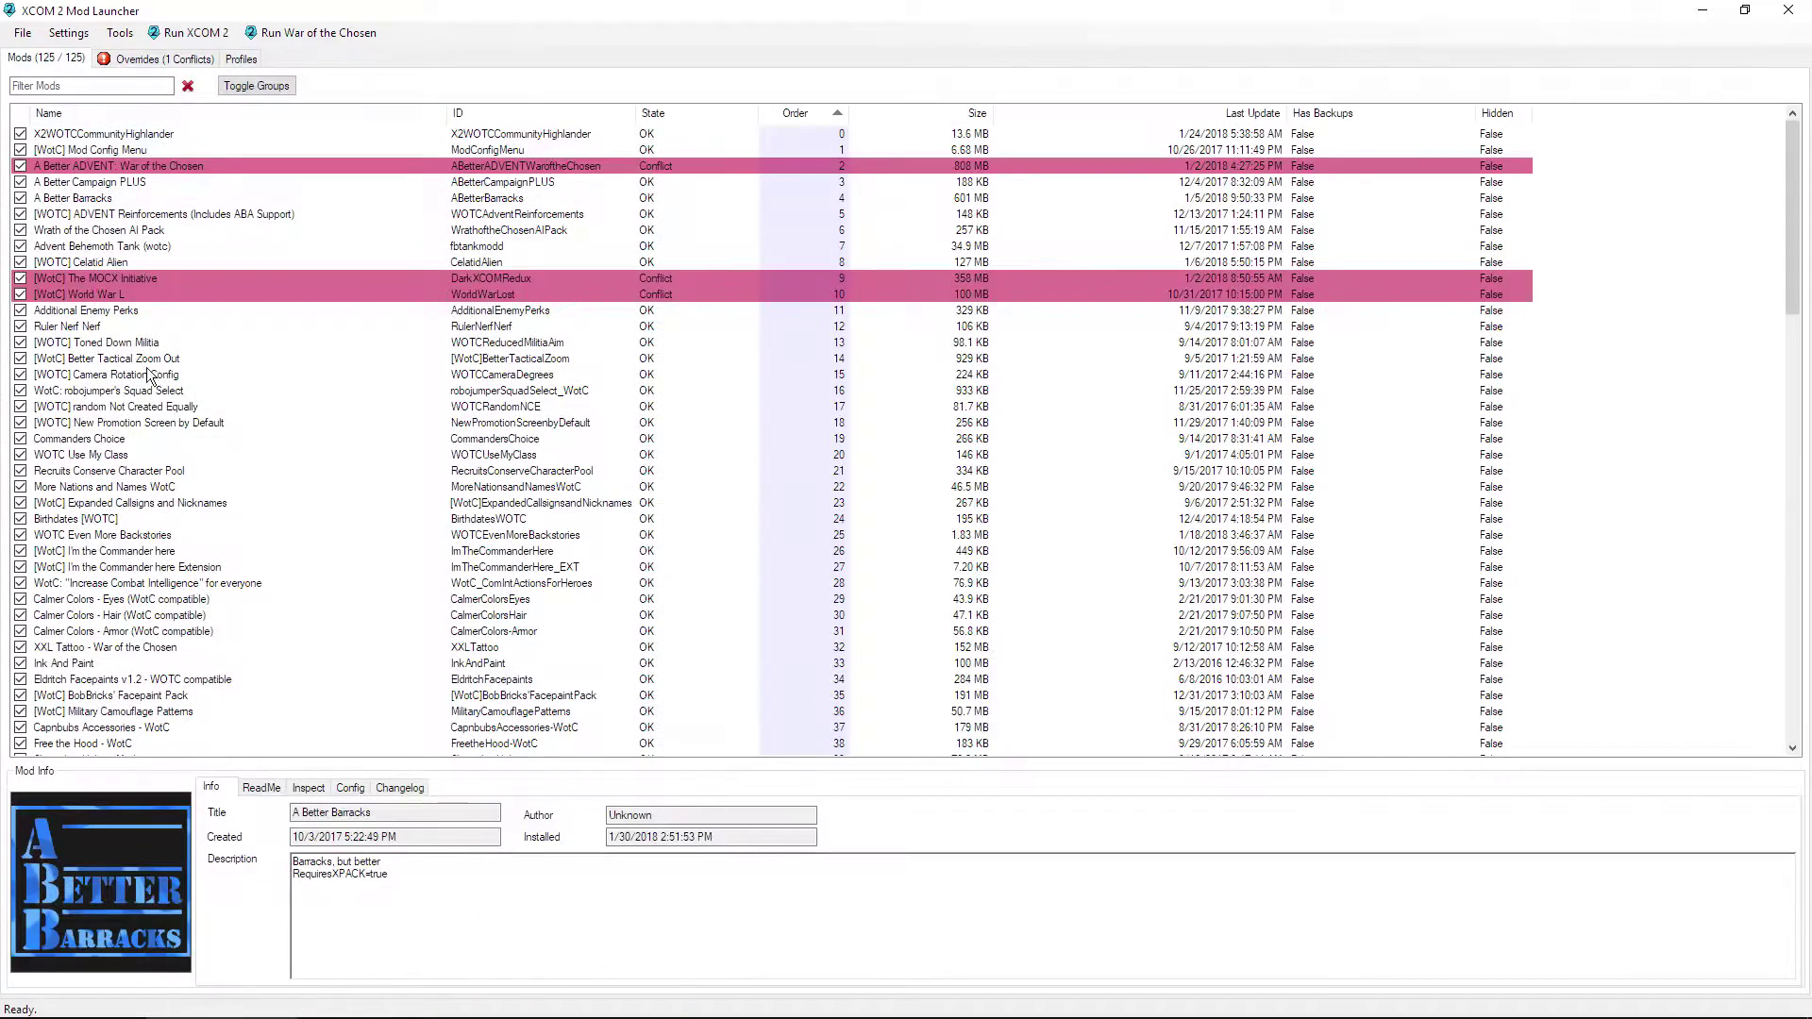
pyautogui.click(140, 422)
pyautogui.hotkey('ctrl', 'a')
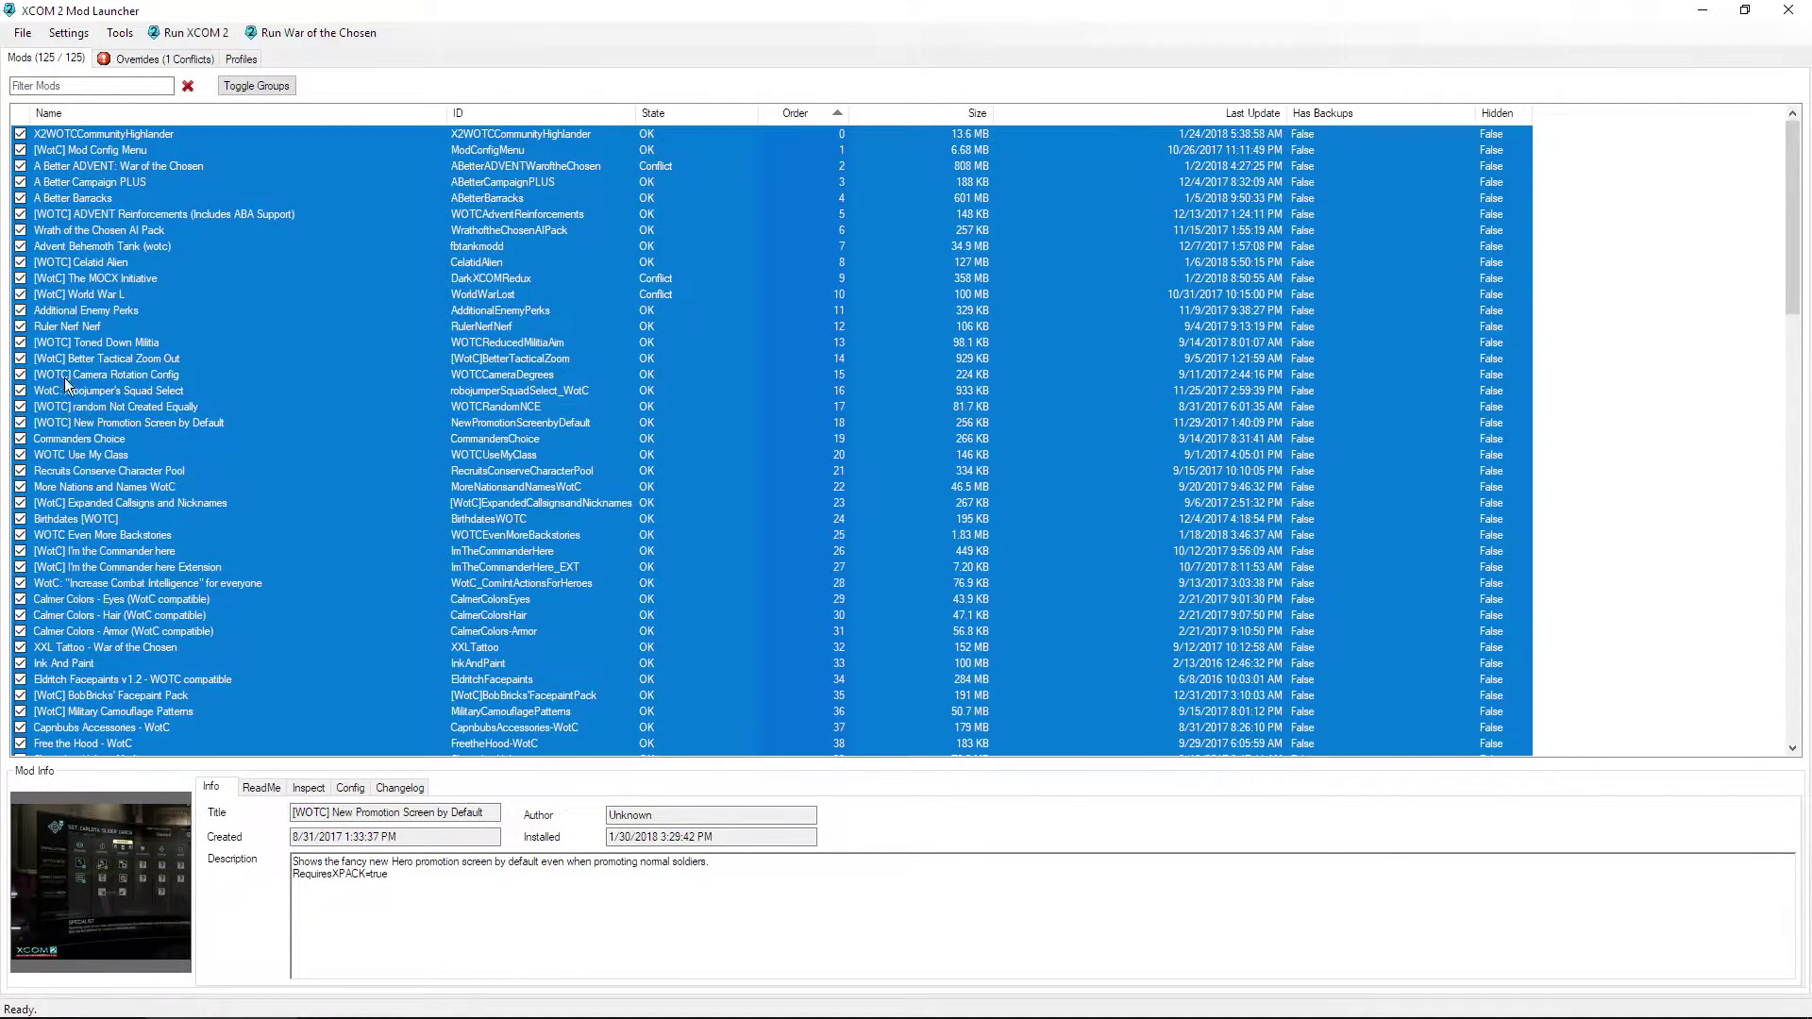
pyautogui.click(20, 374)
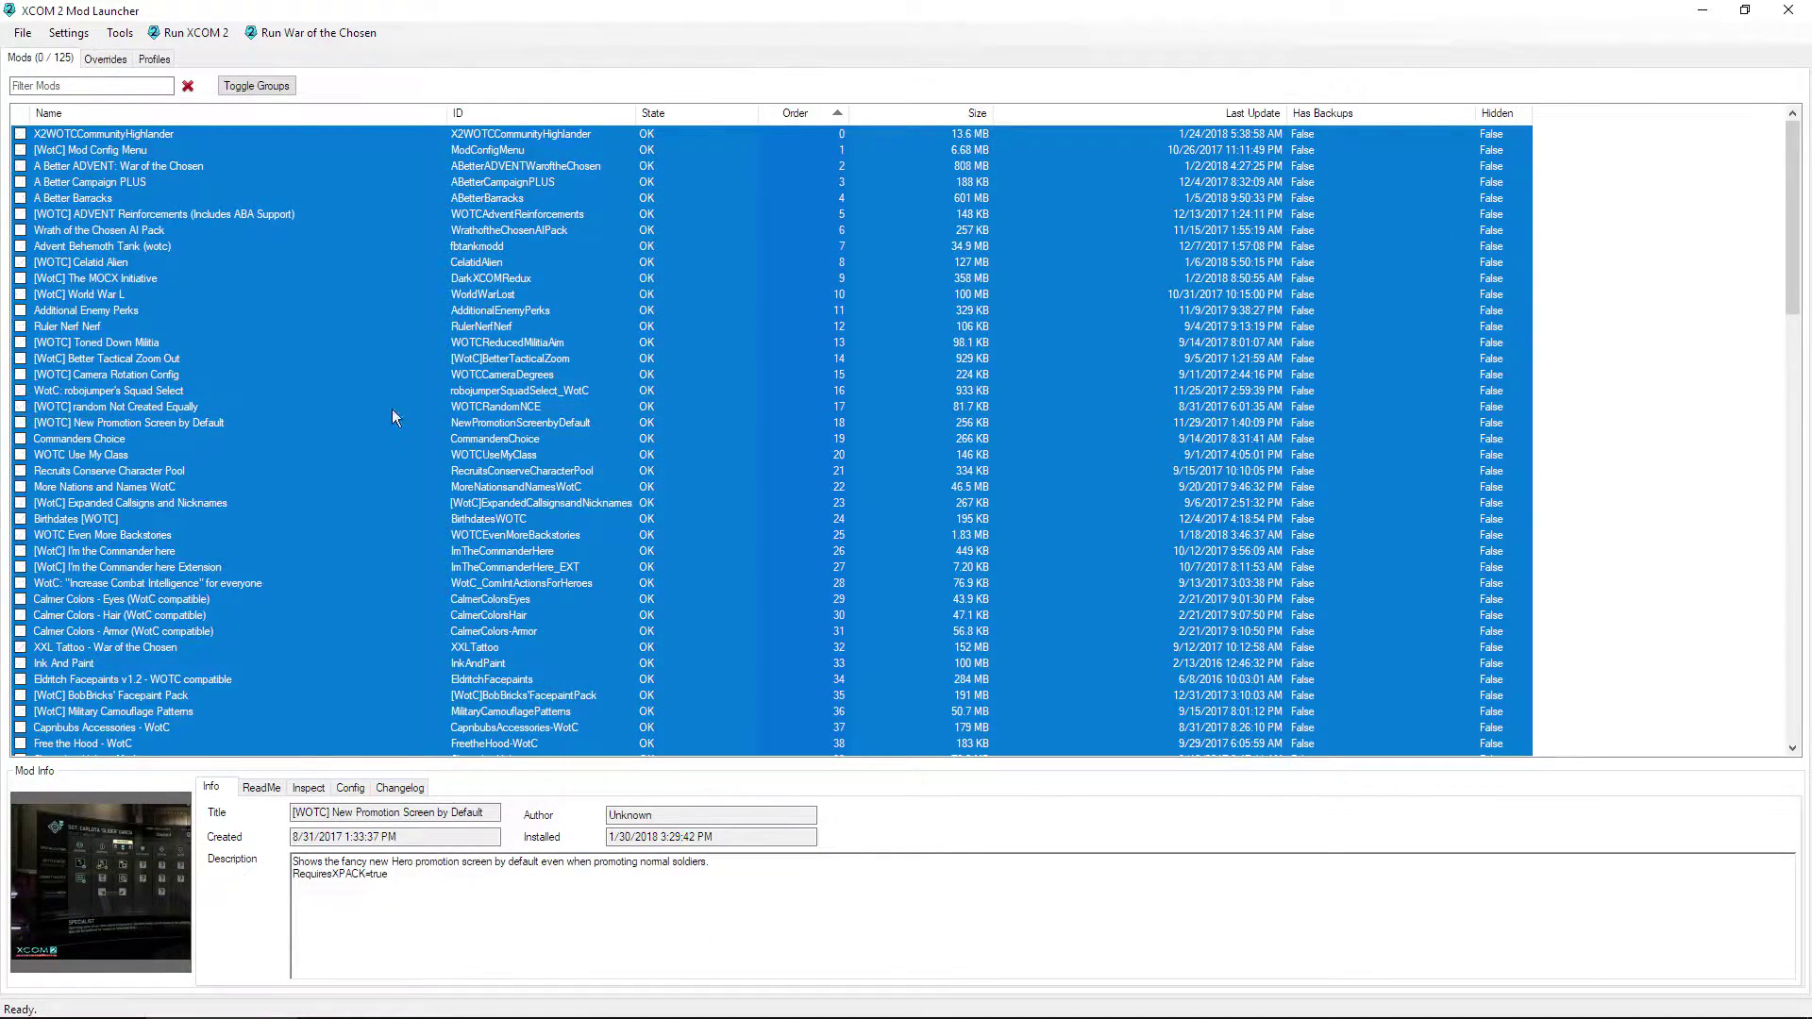
pyautogui.click(419, 380)
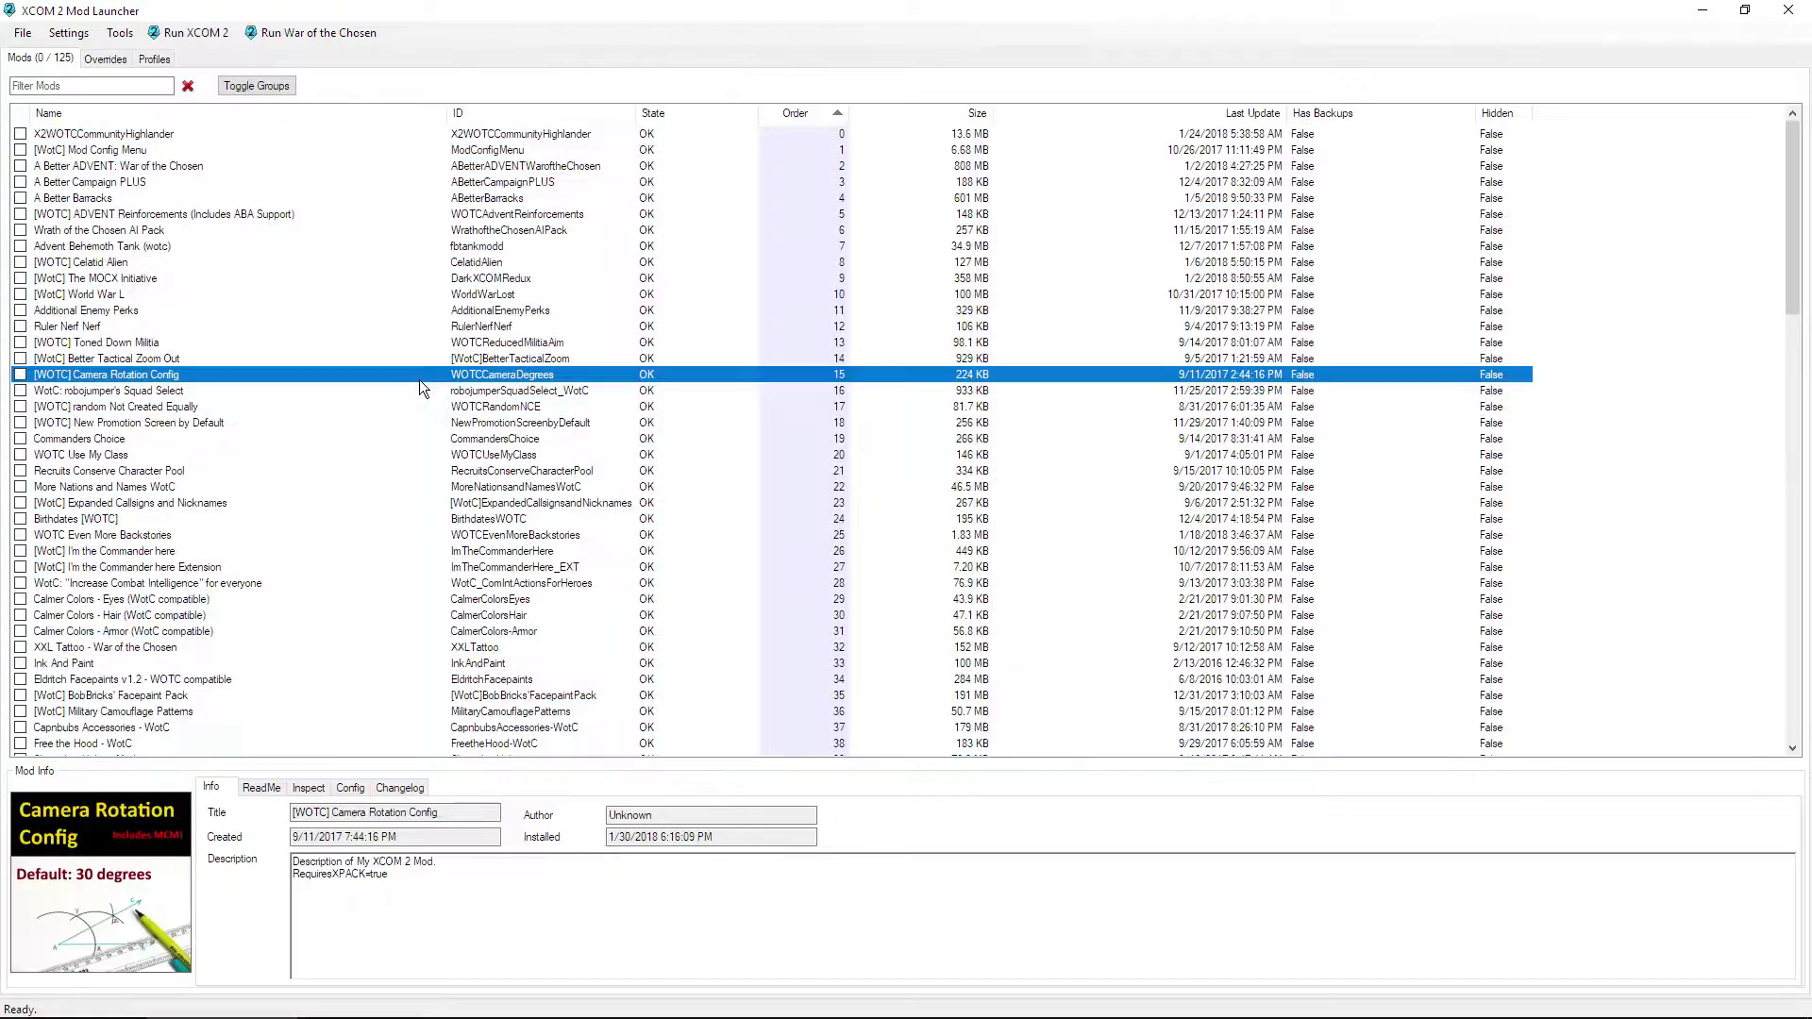
# Step: Load the ABB Game.txt profile, decline subscribing to the missing mods, and adopt the profile
pyautogui.click(151, 58)
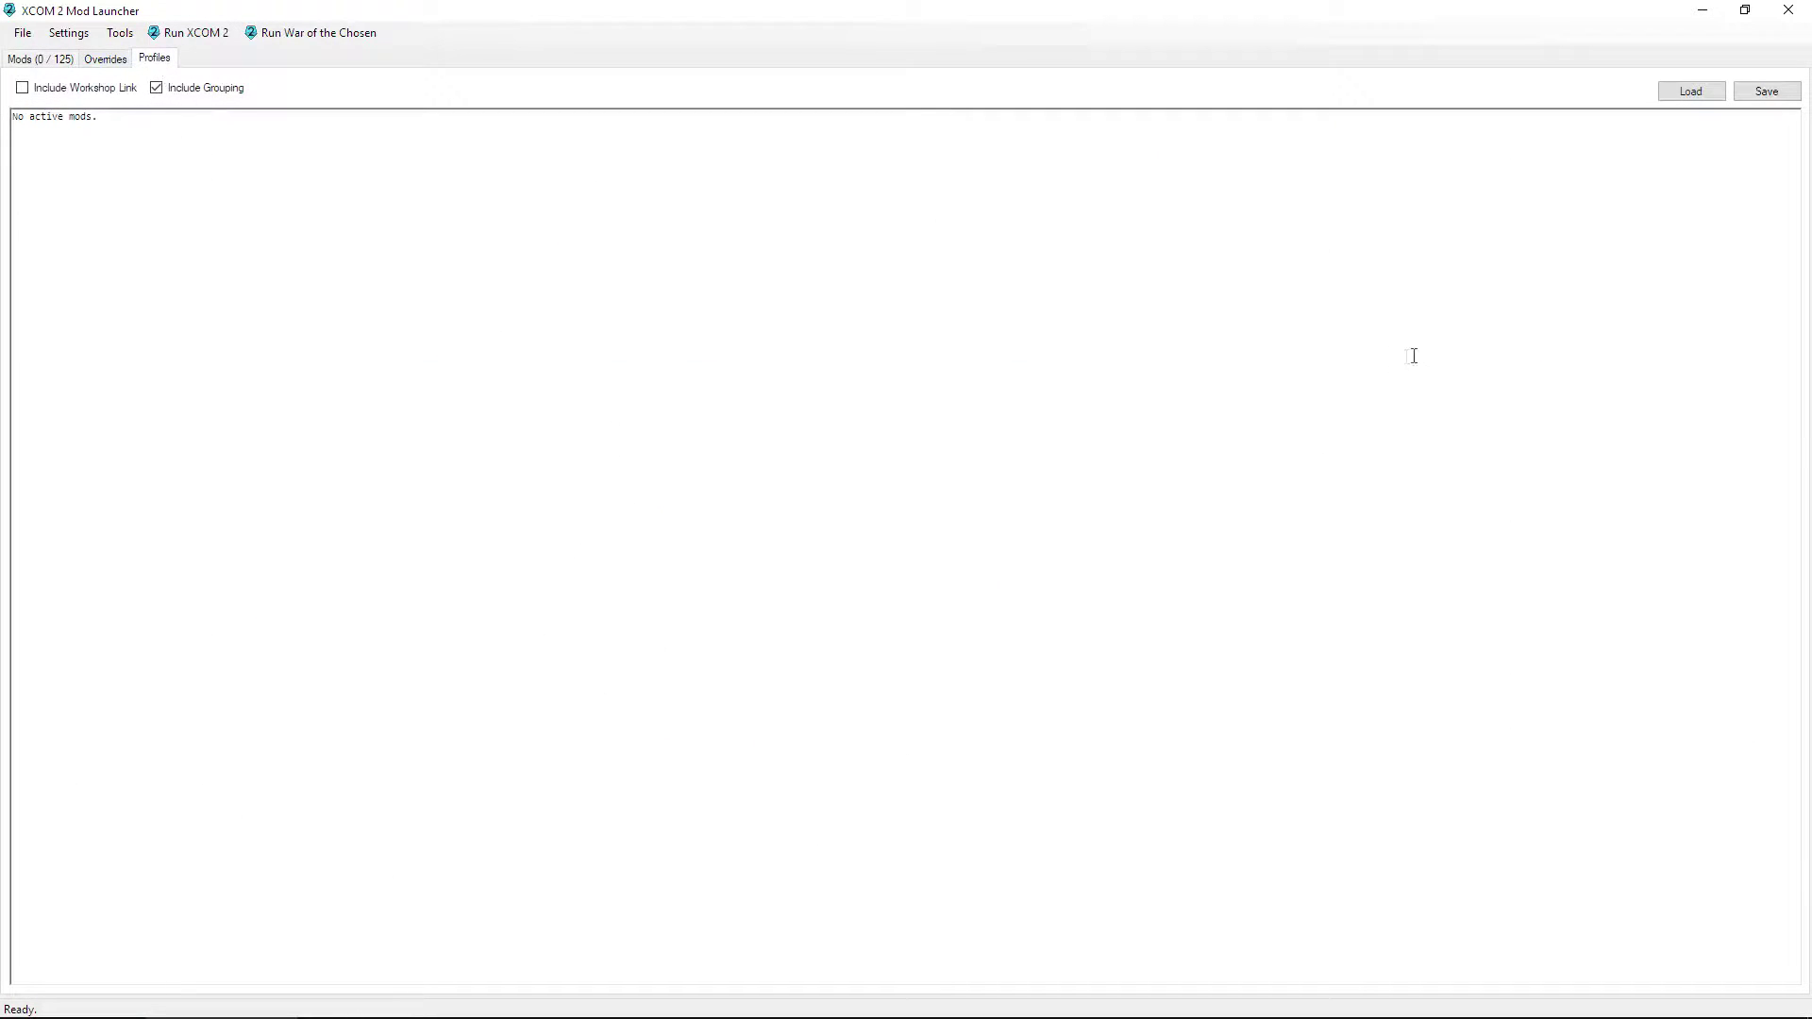
pyautogui.click(1684, 95)
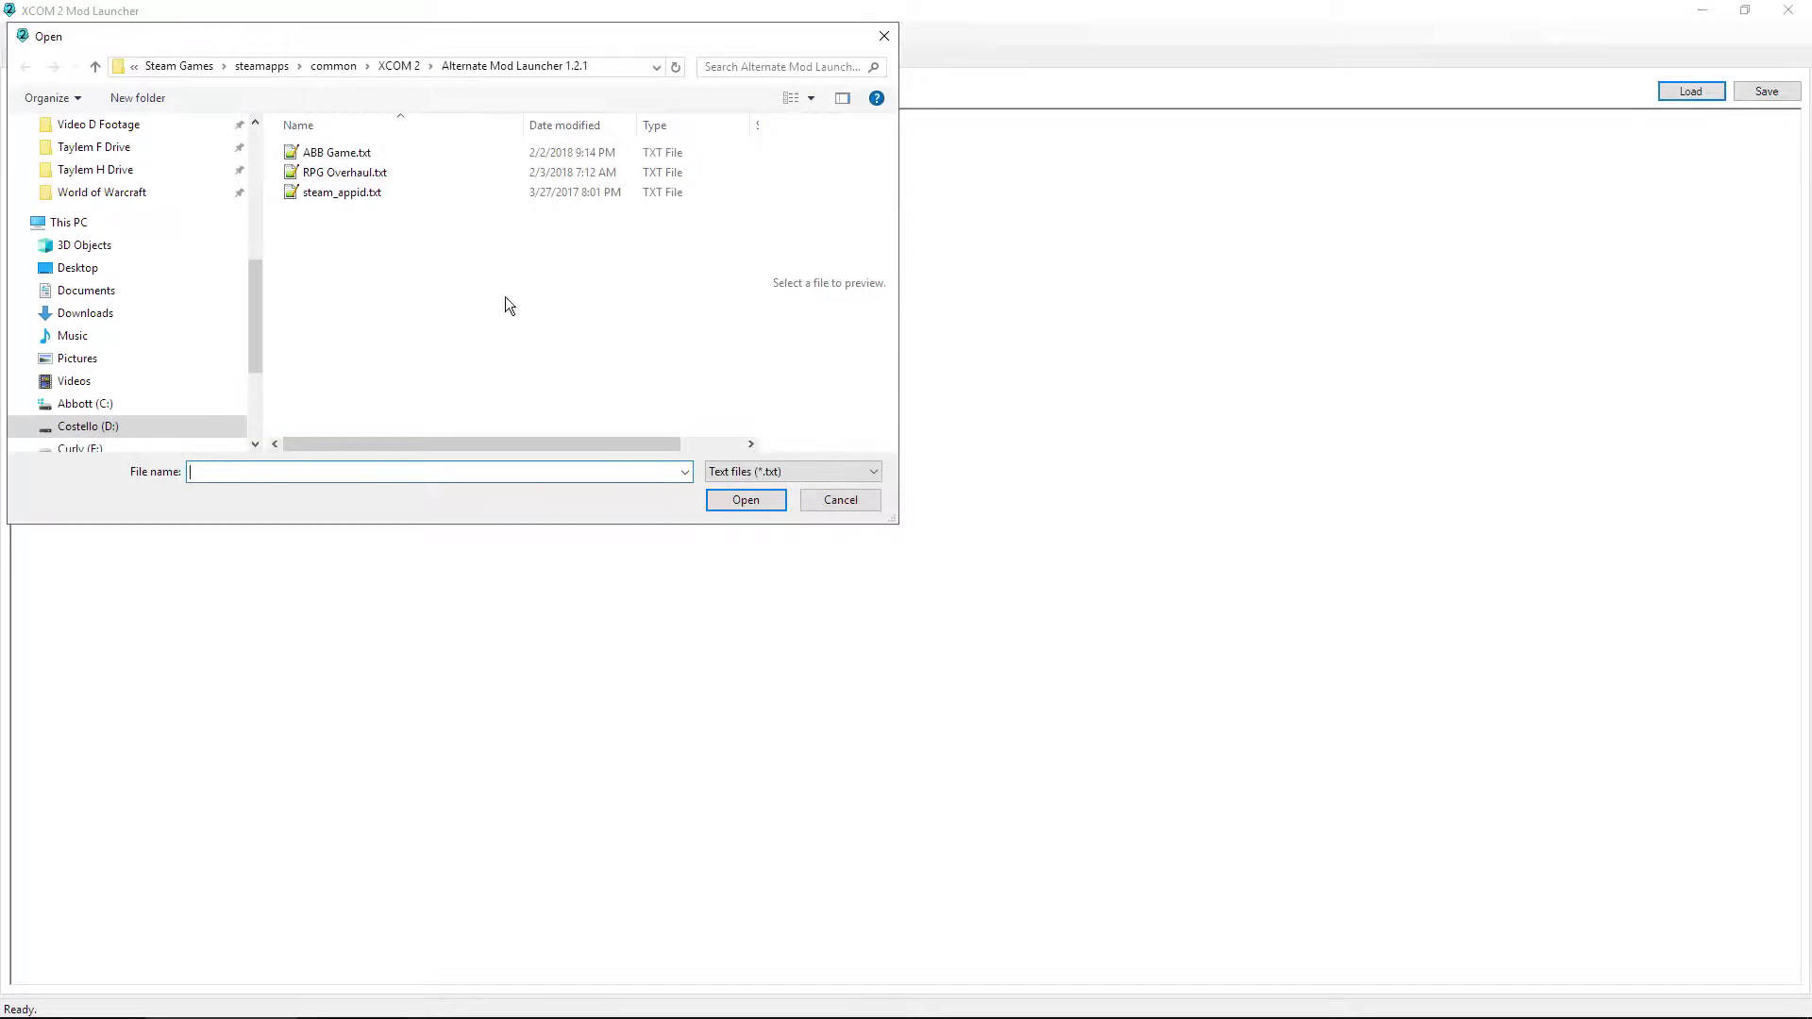
pyautogui.click(341, 156)
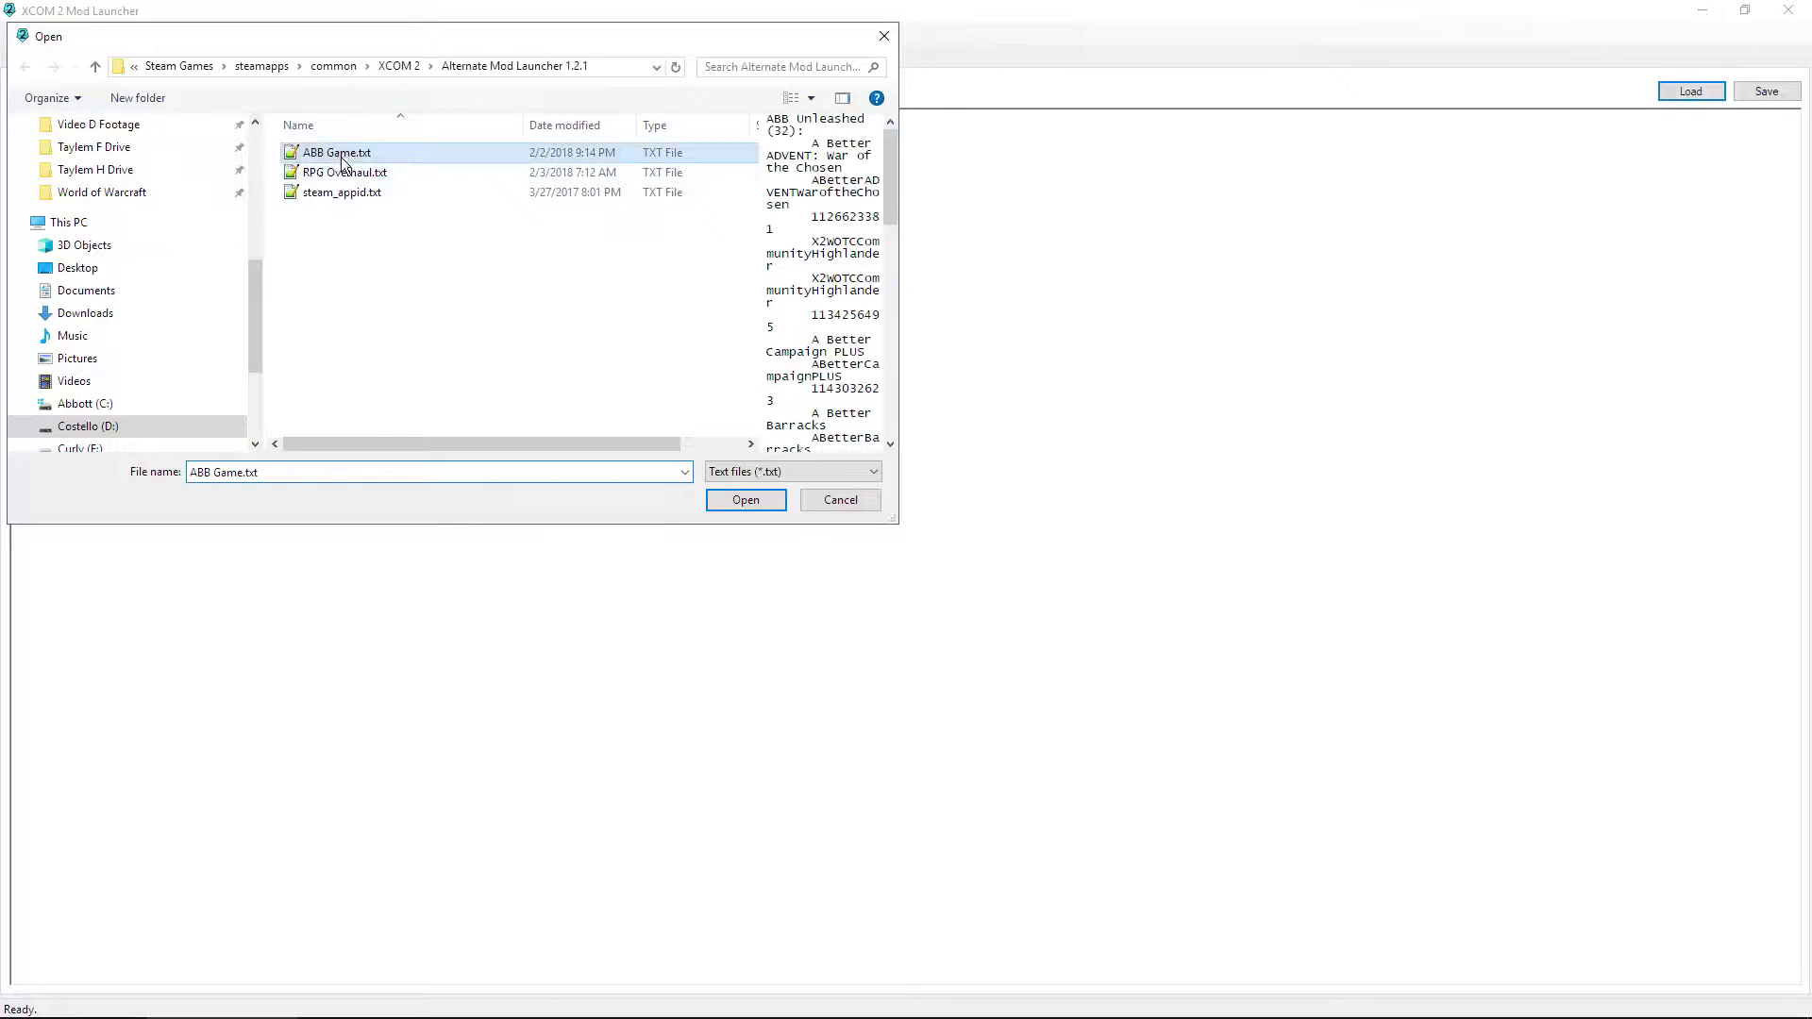
pyautogui.click(738, 506)
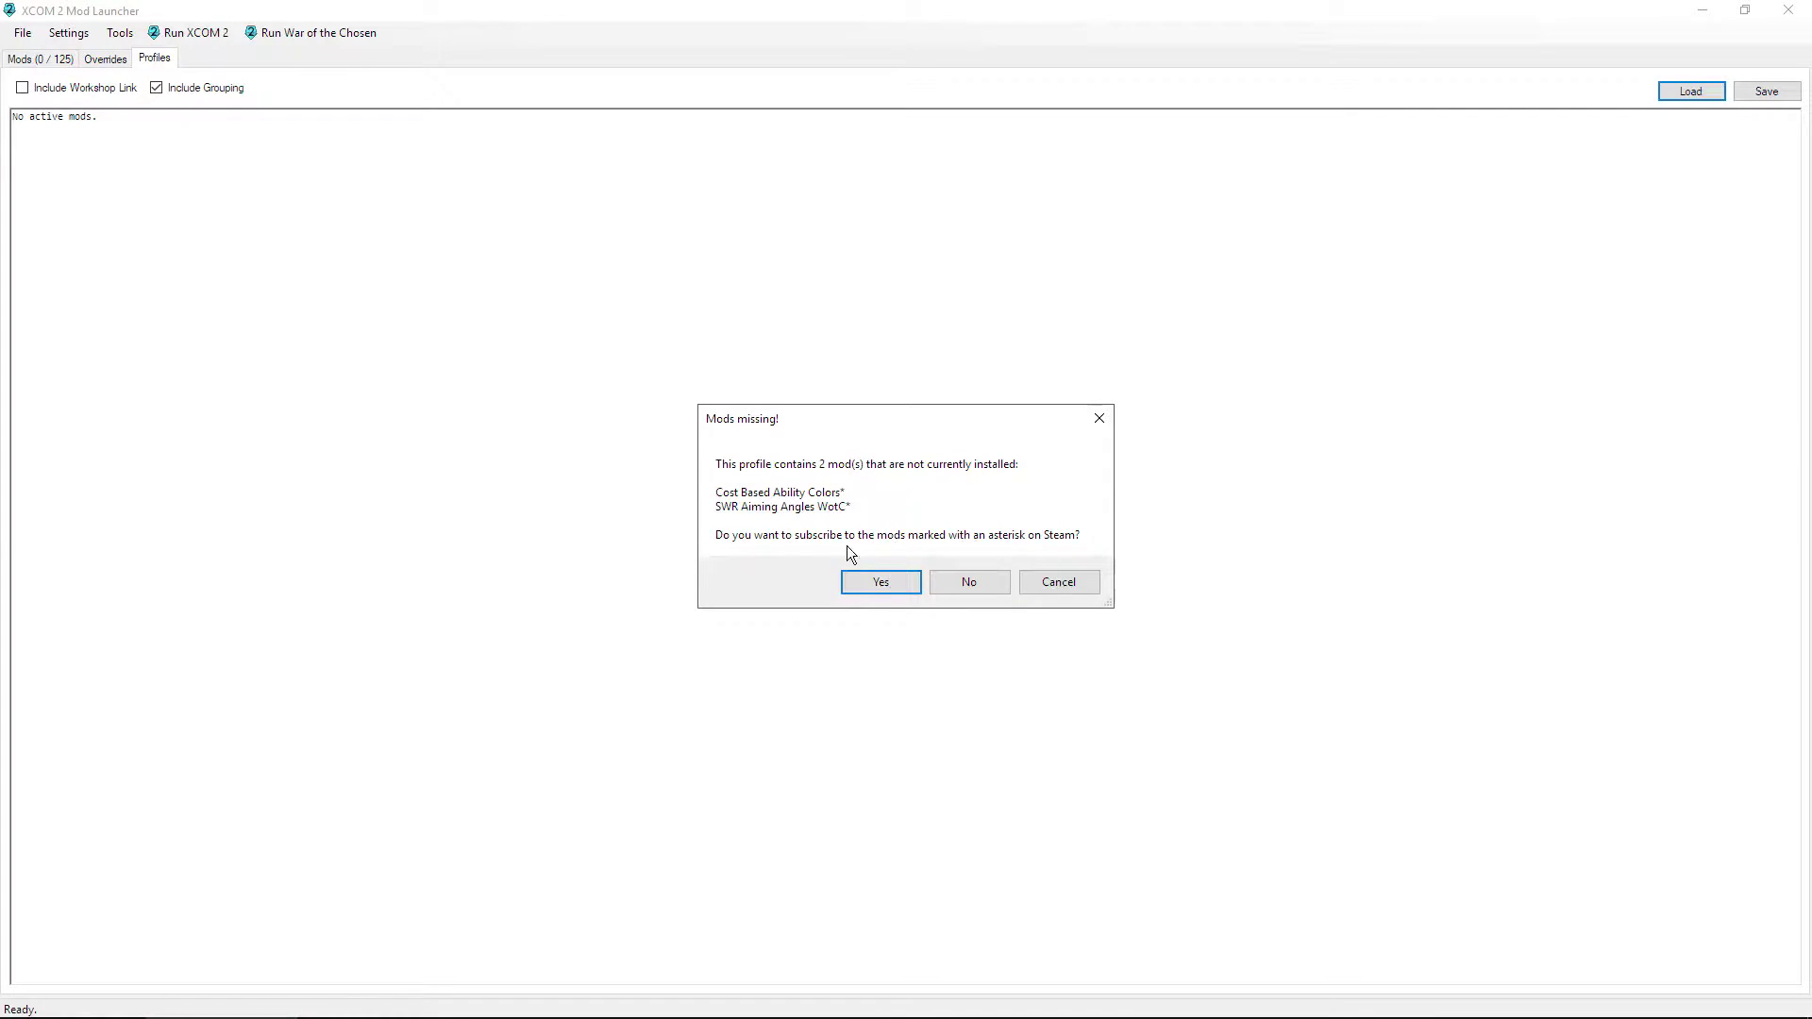
pyautogui.click(969, 586)
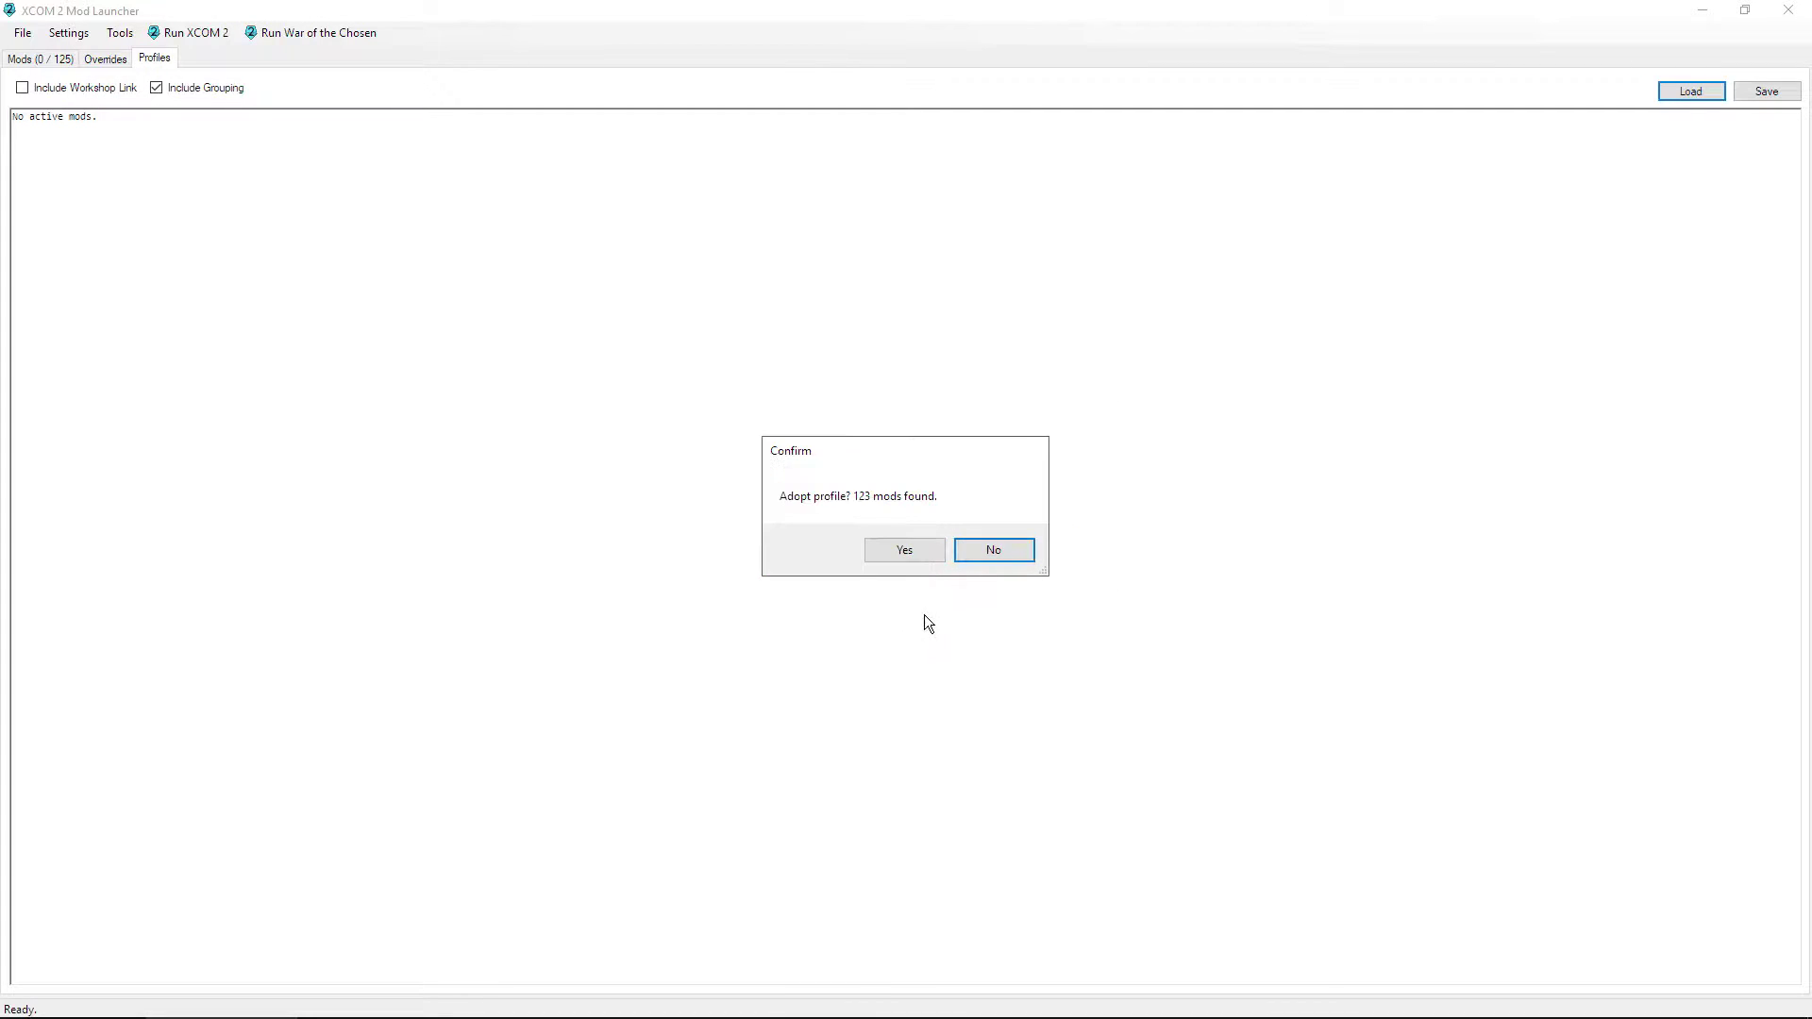
pyautogui.click(913, 551)
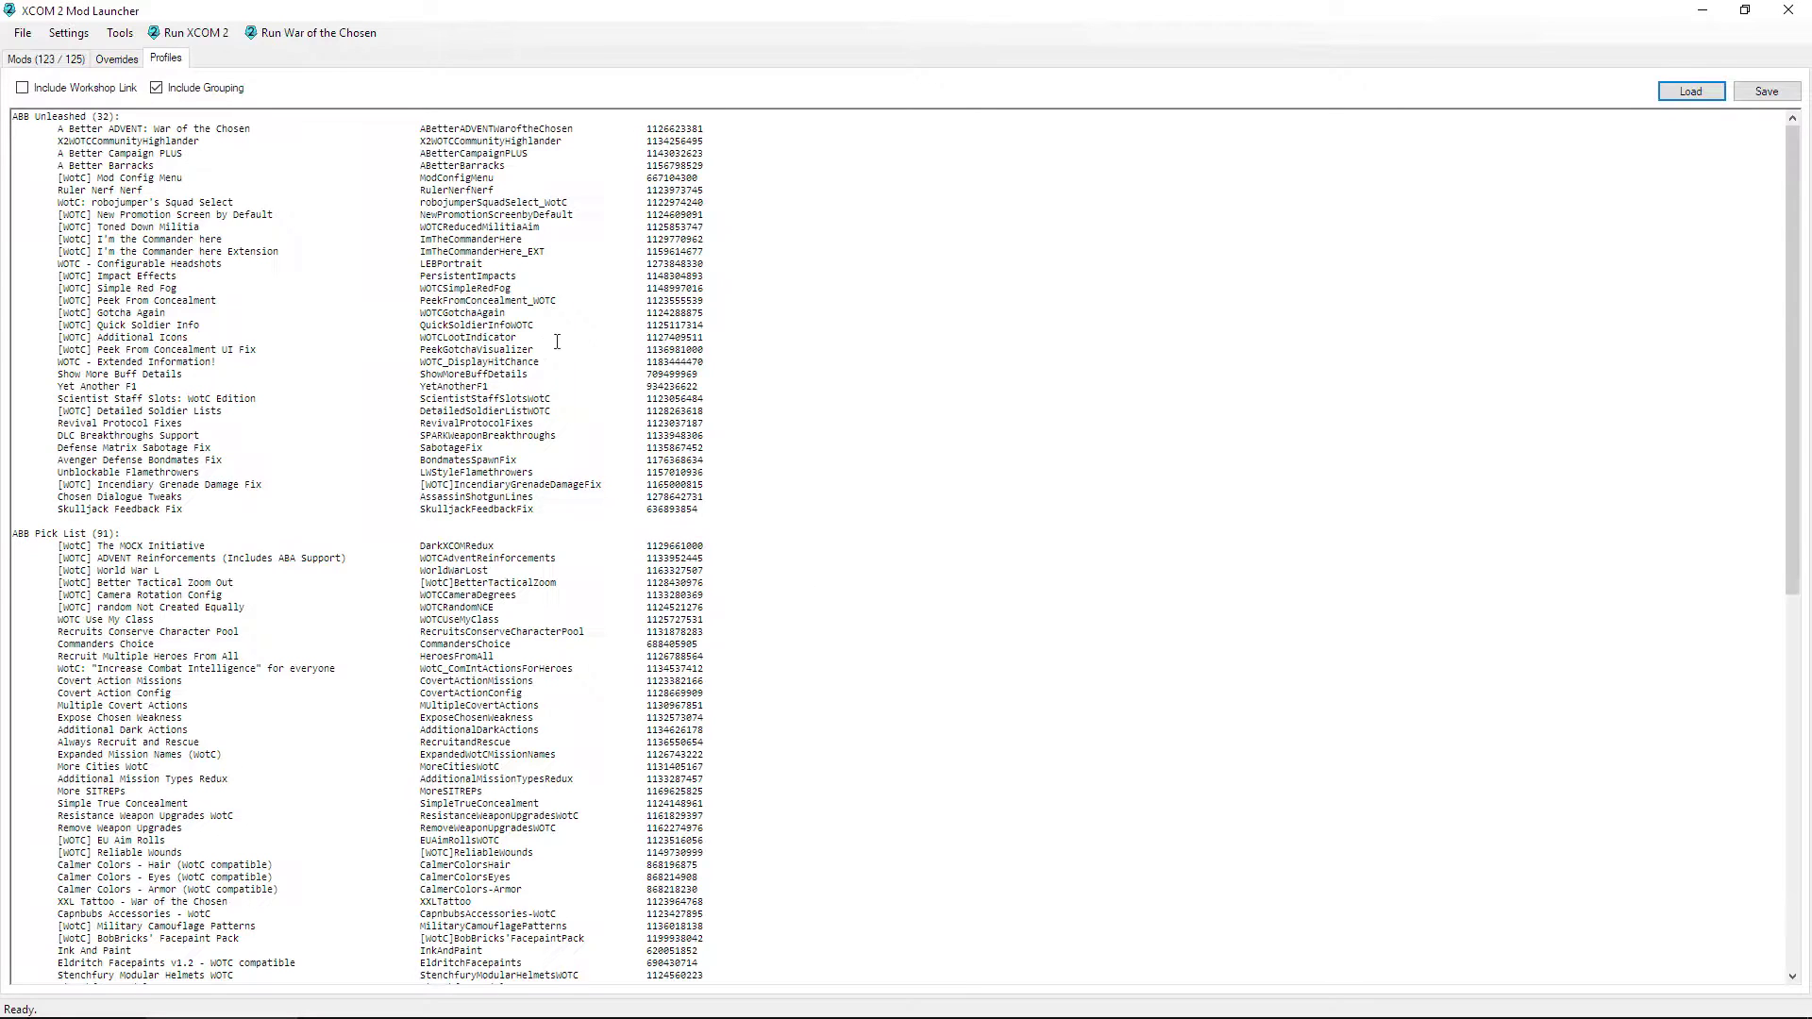
# Step: Check the mod list for mods left disabled by the loaded profile and view the details of [WOTC] Cost-Based Ability Colors
pyautogui.click(45, 57)
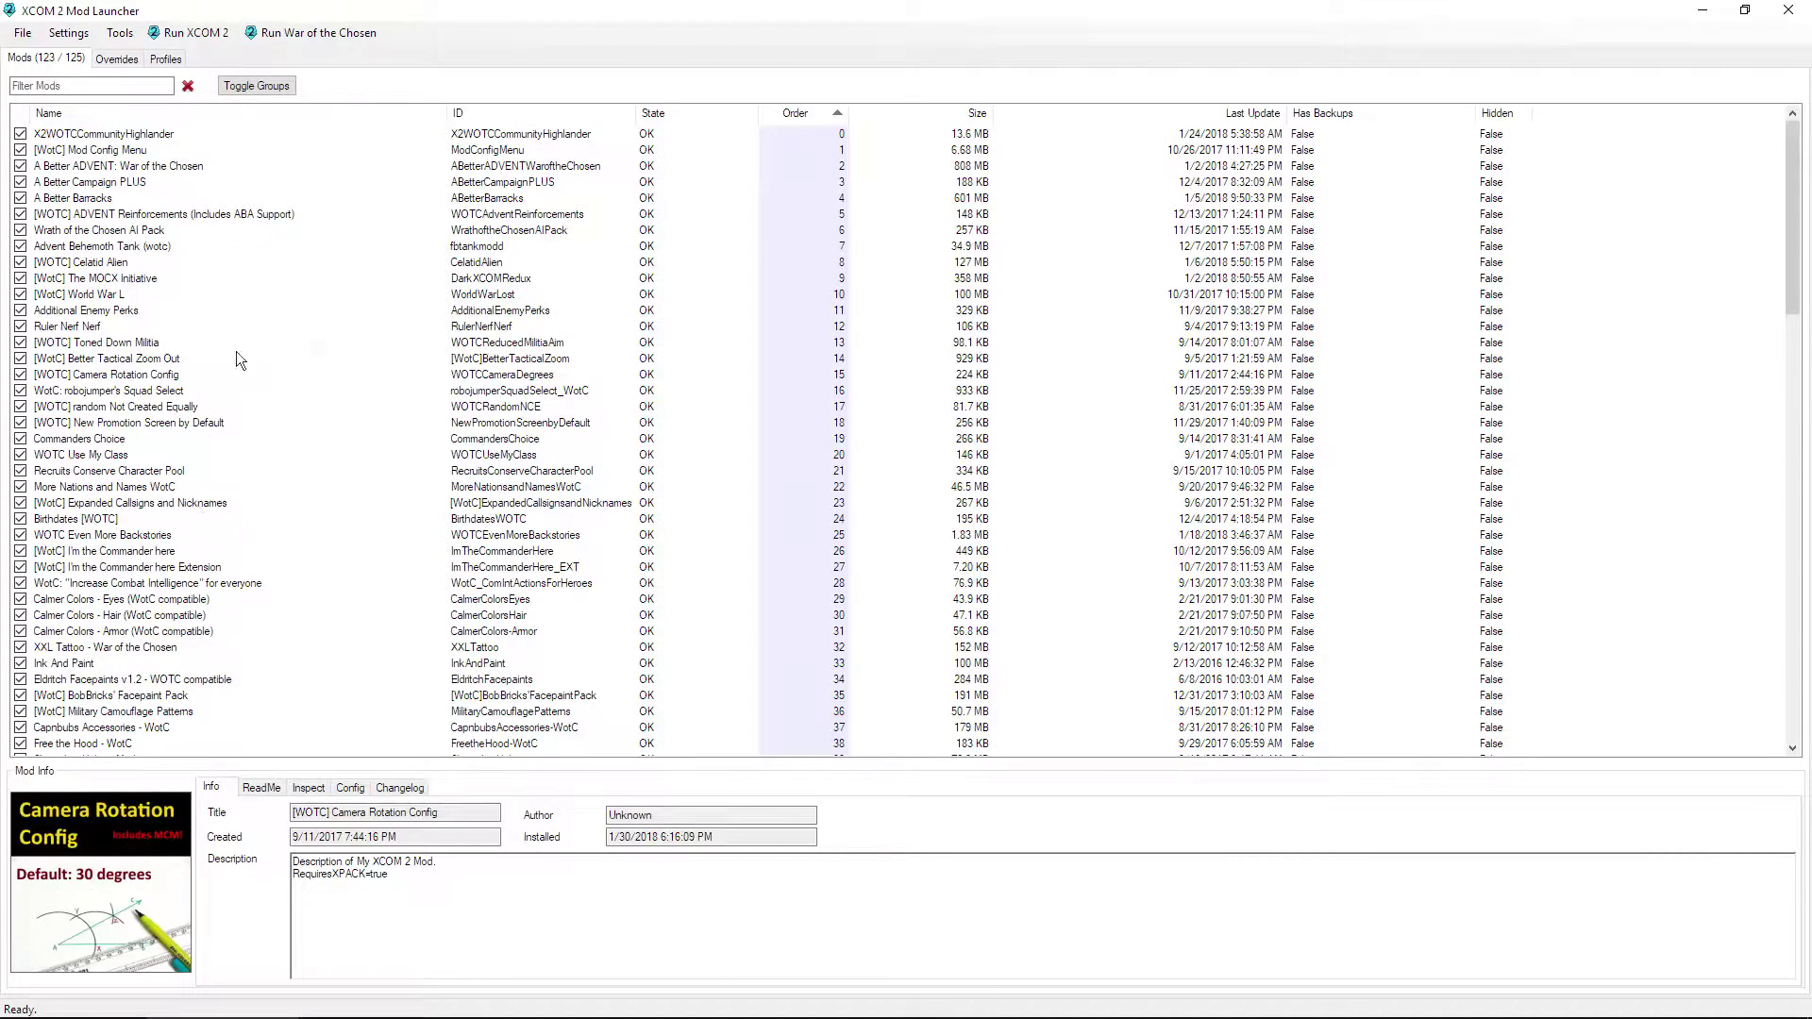
pyautogui.scroll(-13, 909, 196)
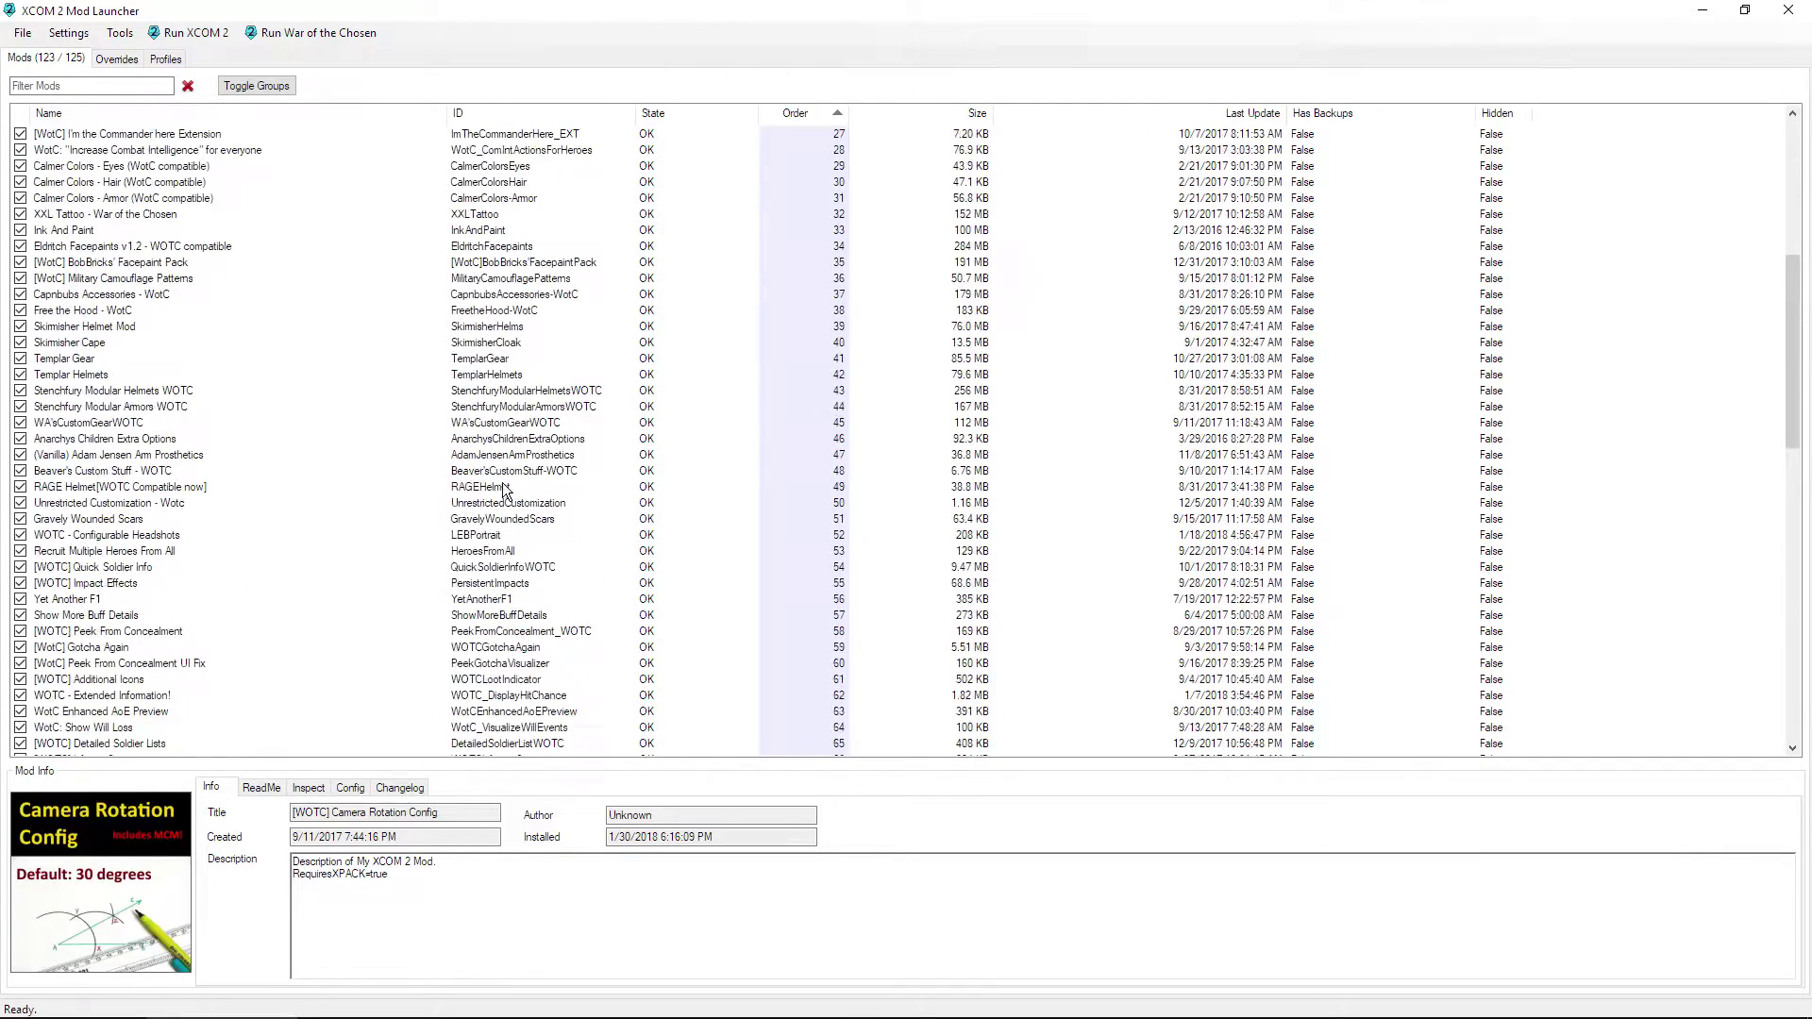
pyautogui.click(108, 615)
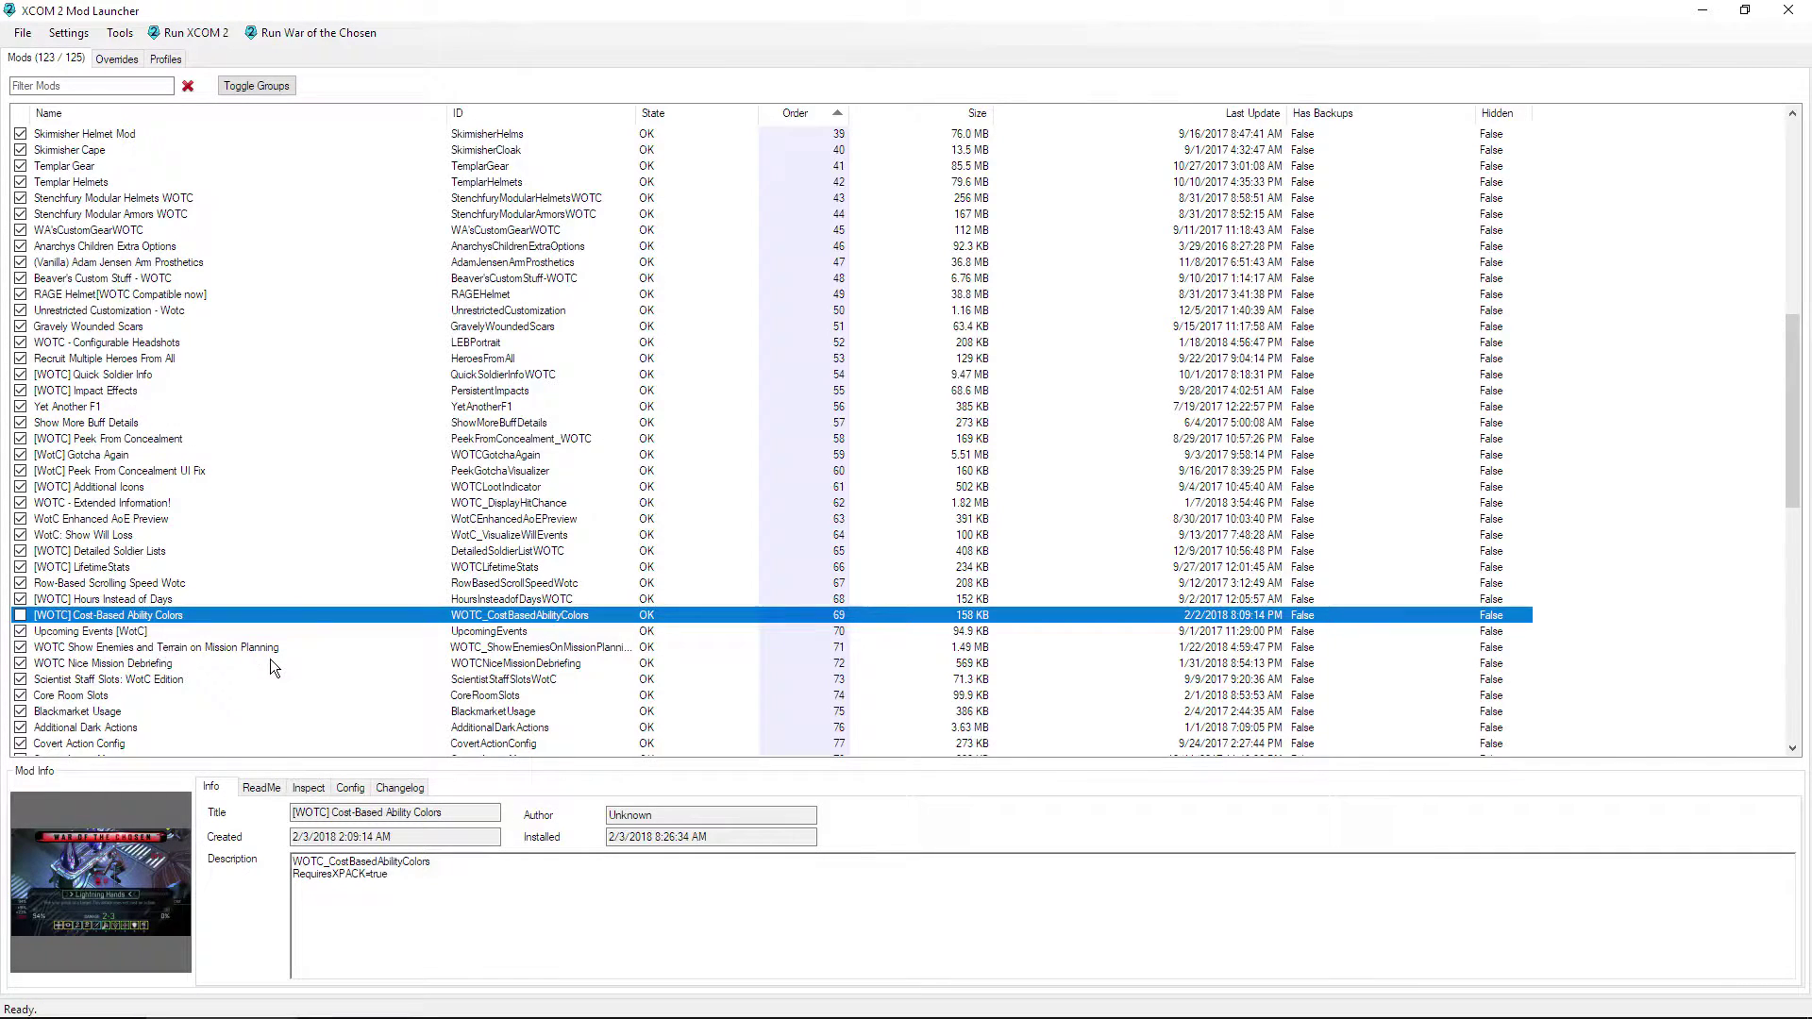
pyautogui.scroll(-2, 270, 658)
pyautogui.scroll(-13, 263, 648)
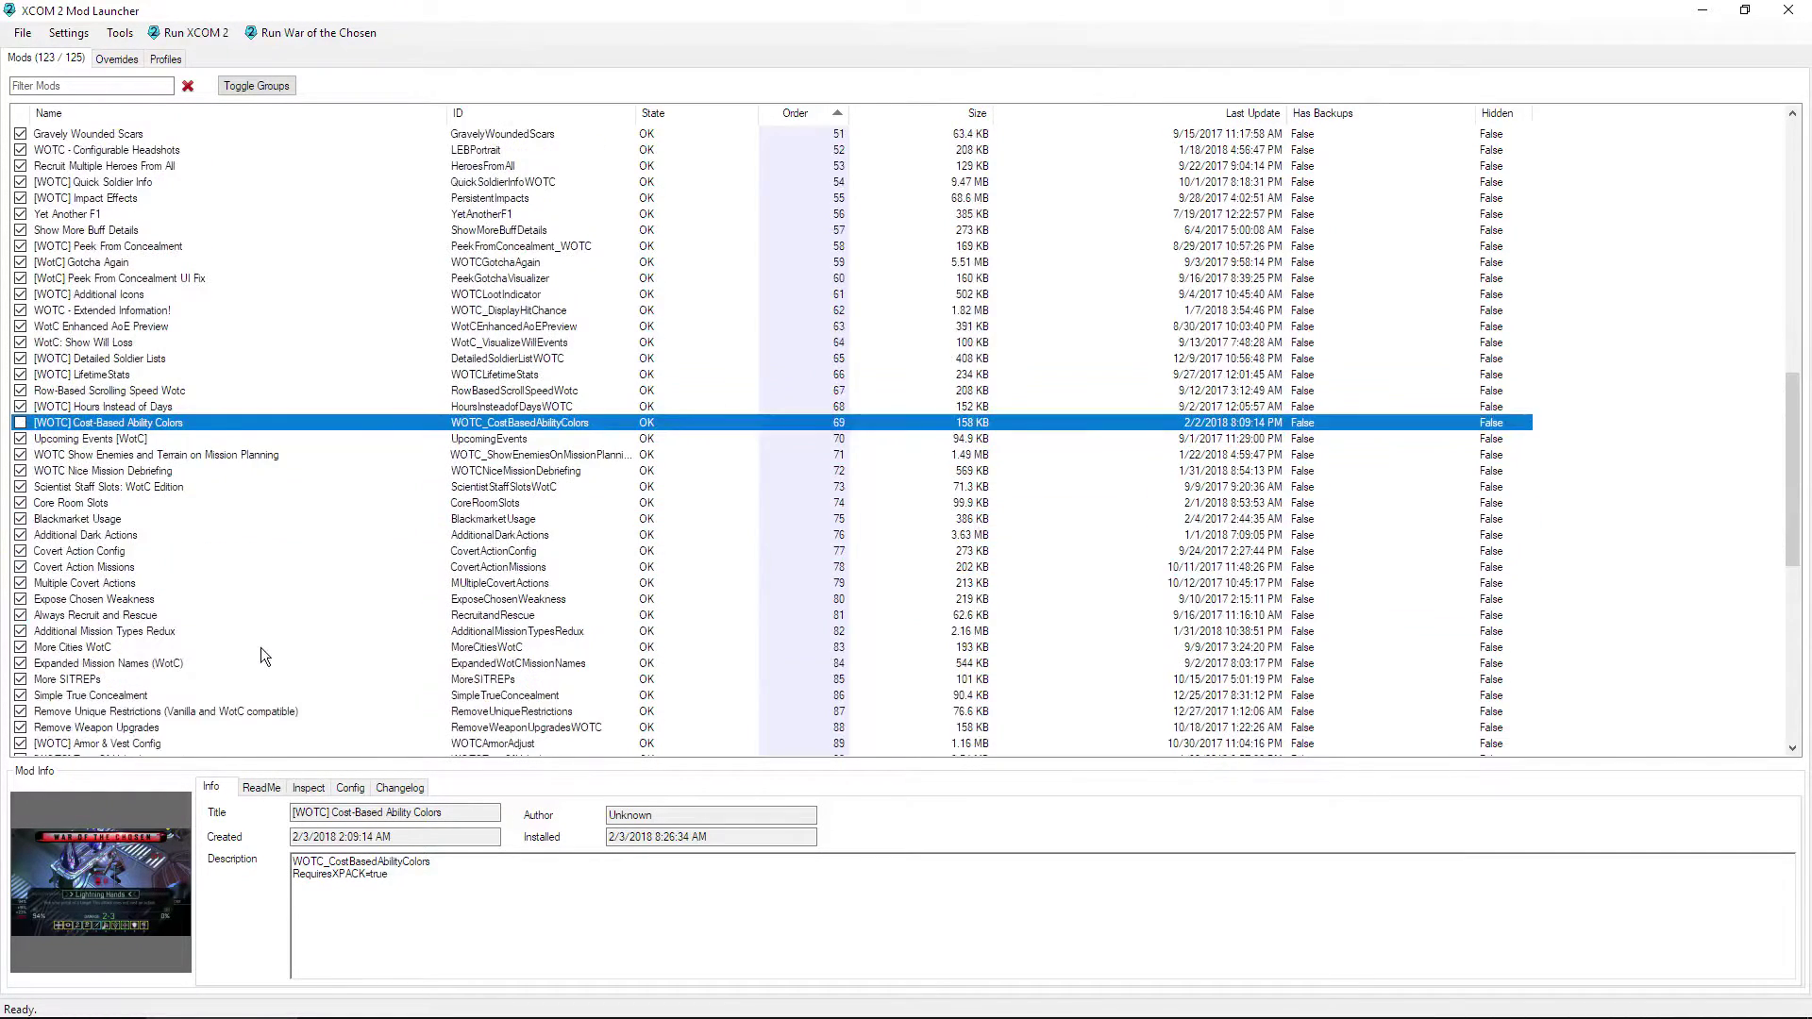
pyautogui.scroll(5, 263, 649)
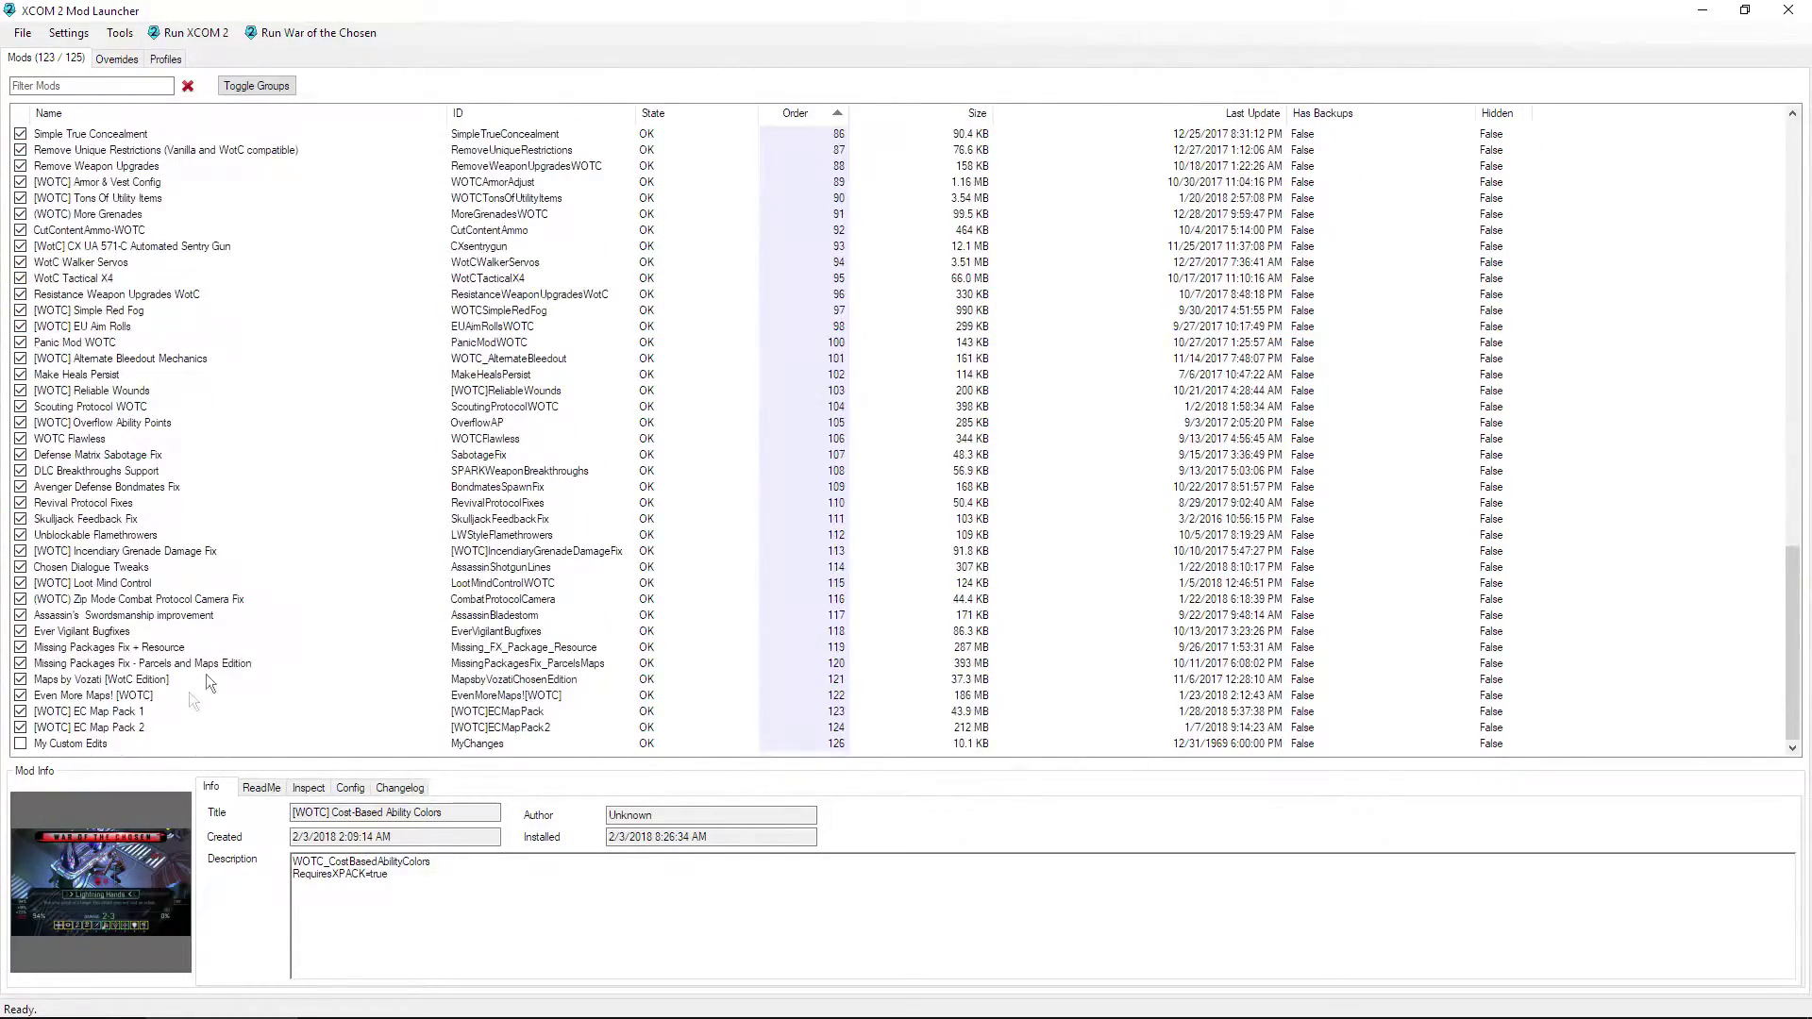
pyautogui.scroll(1, 177, 623)
pyautogui.scroll(18, 181, 623)
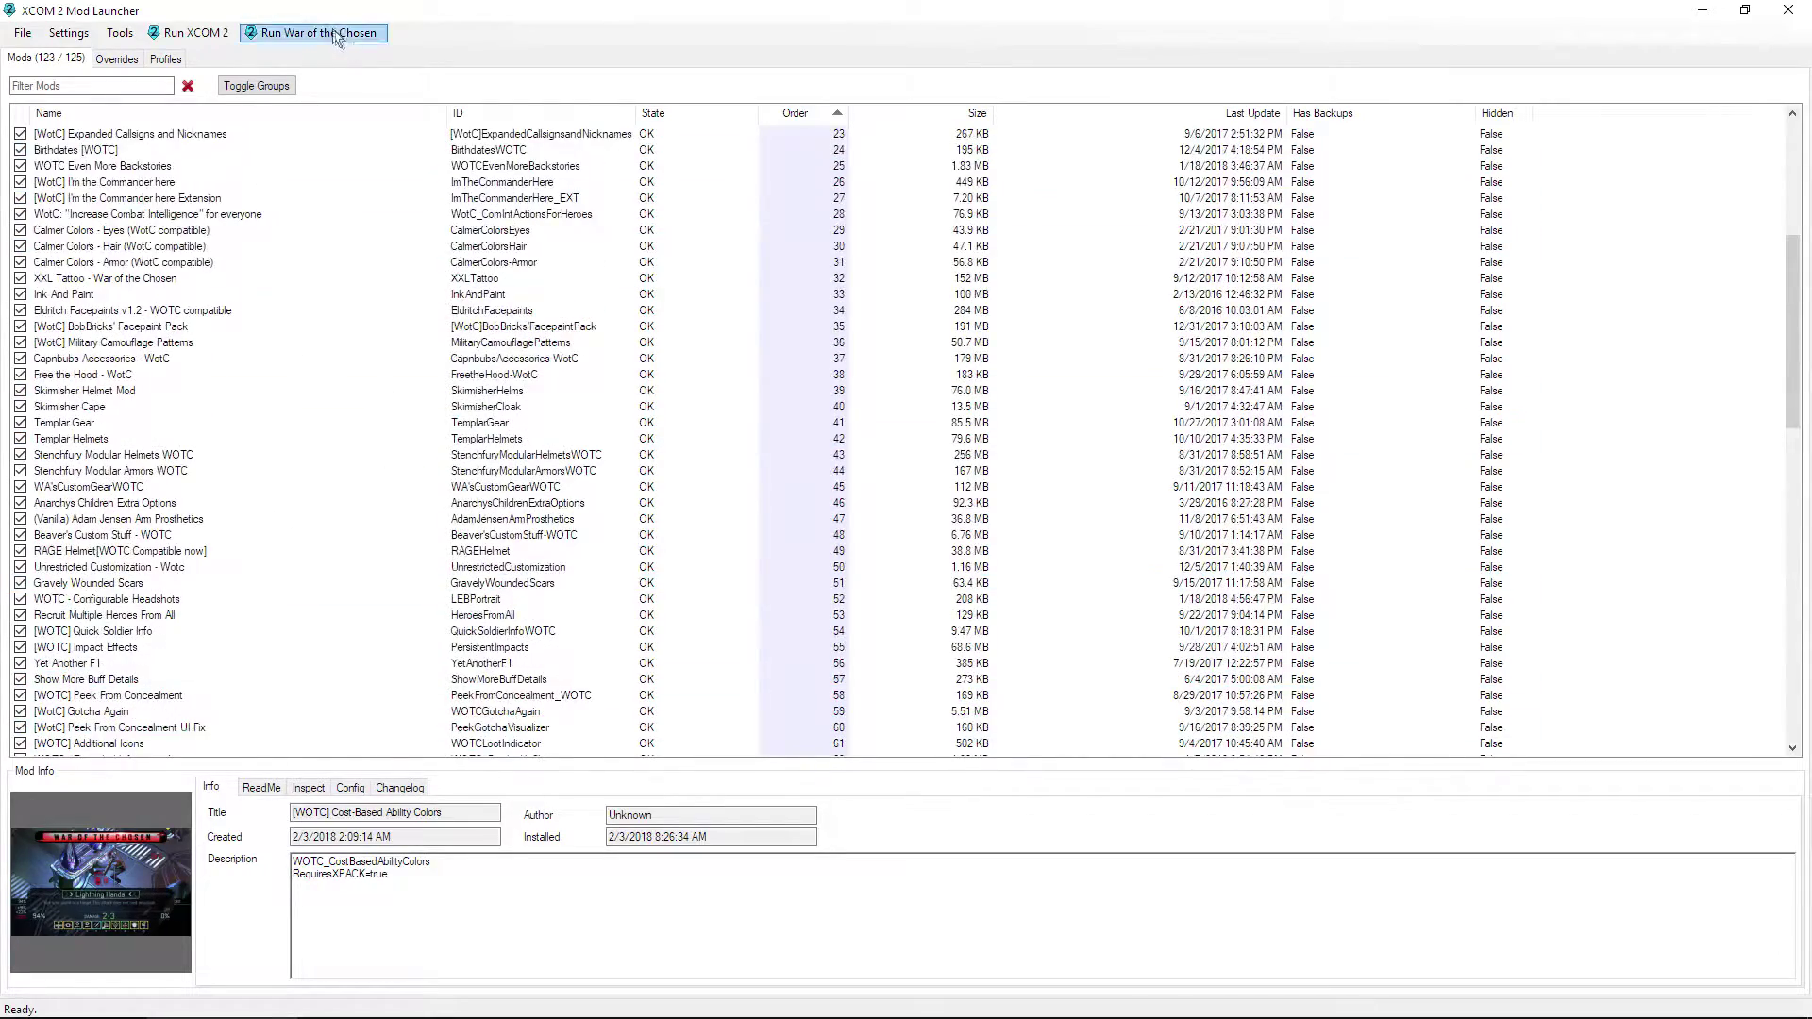
pyautogui.scroll(-7, 201, 610)
pyautogui.scroll(-4, 200, 610)
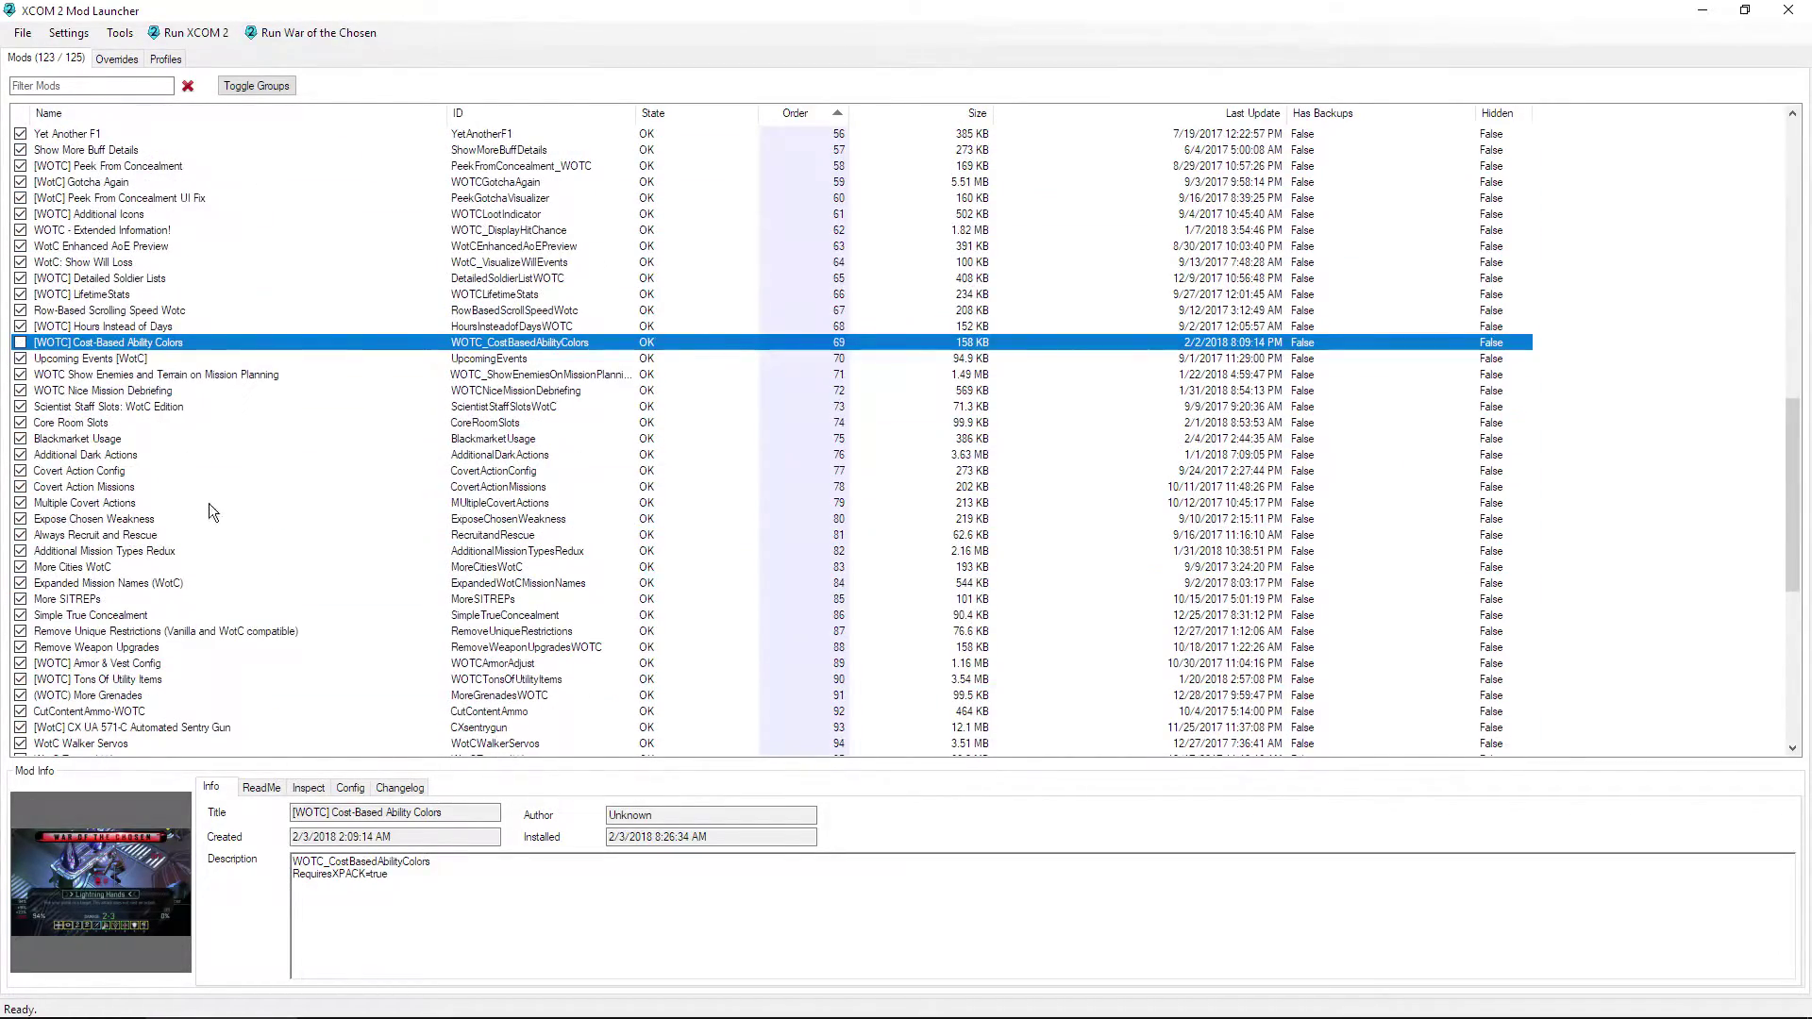
pyautogui.scroll(11, 320, 506)
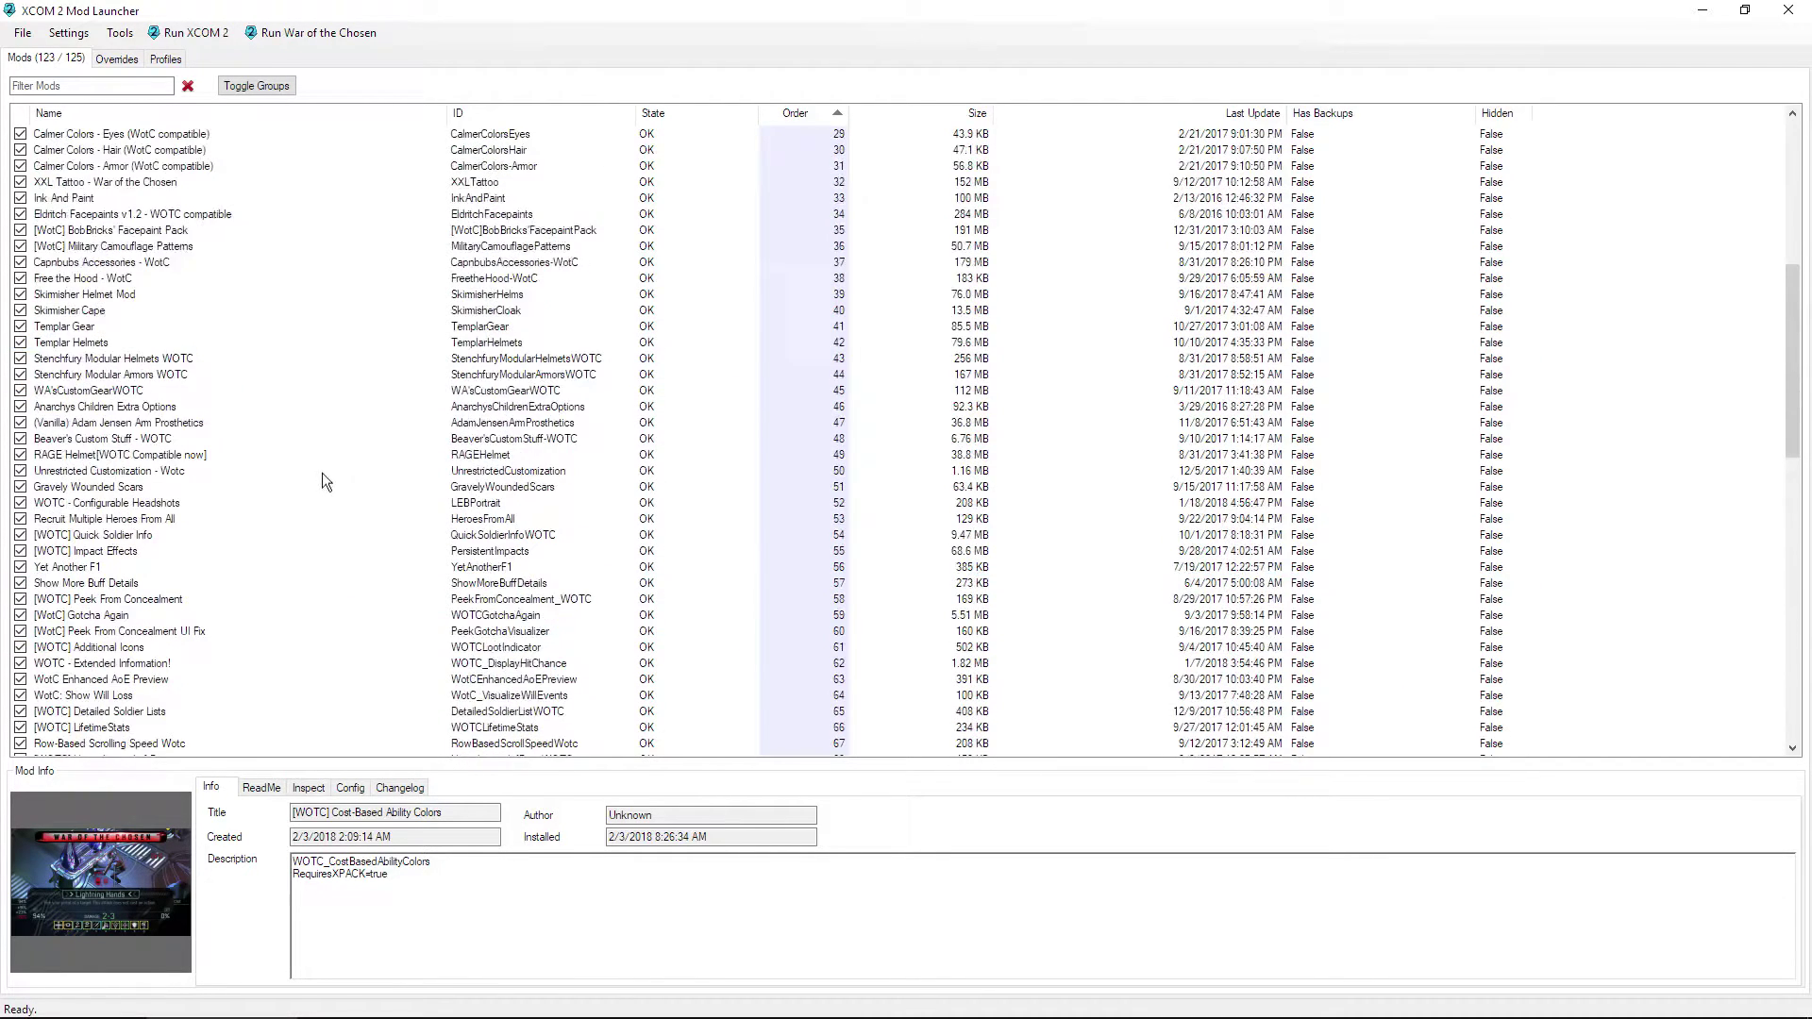
# Step: View the active profile's mod listing, then go back to the start of the load-order list
pyautogui.click(166, 58)
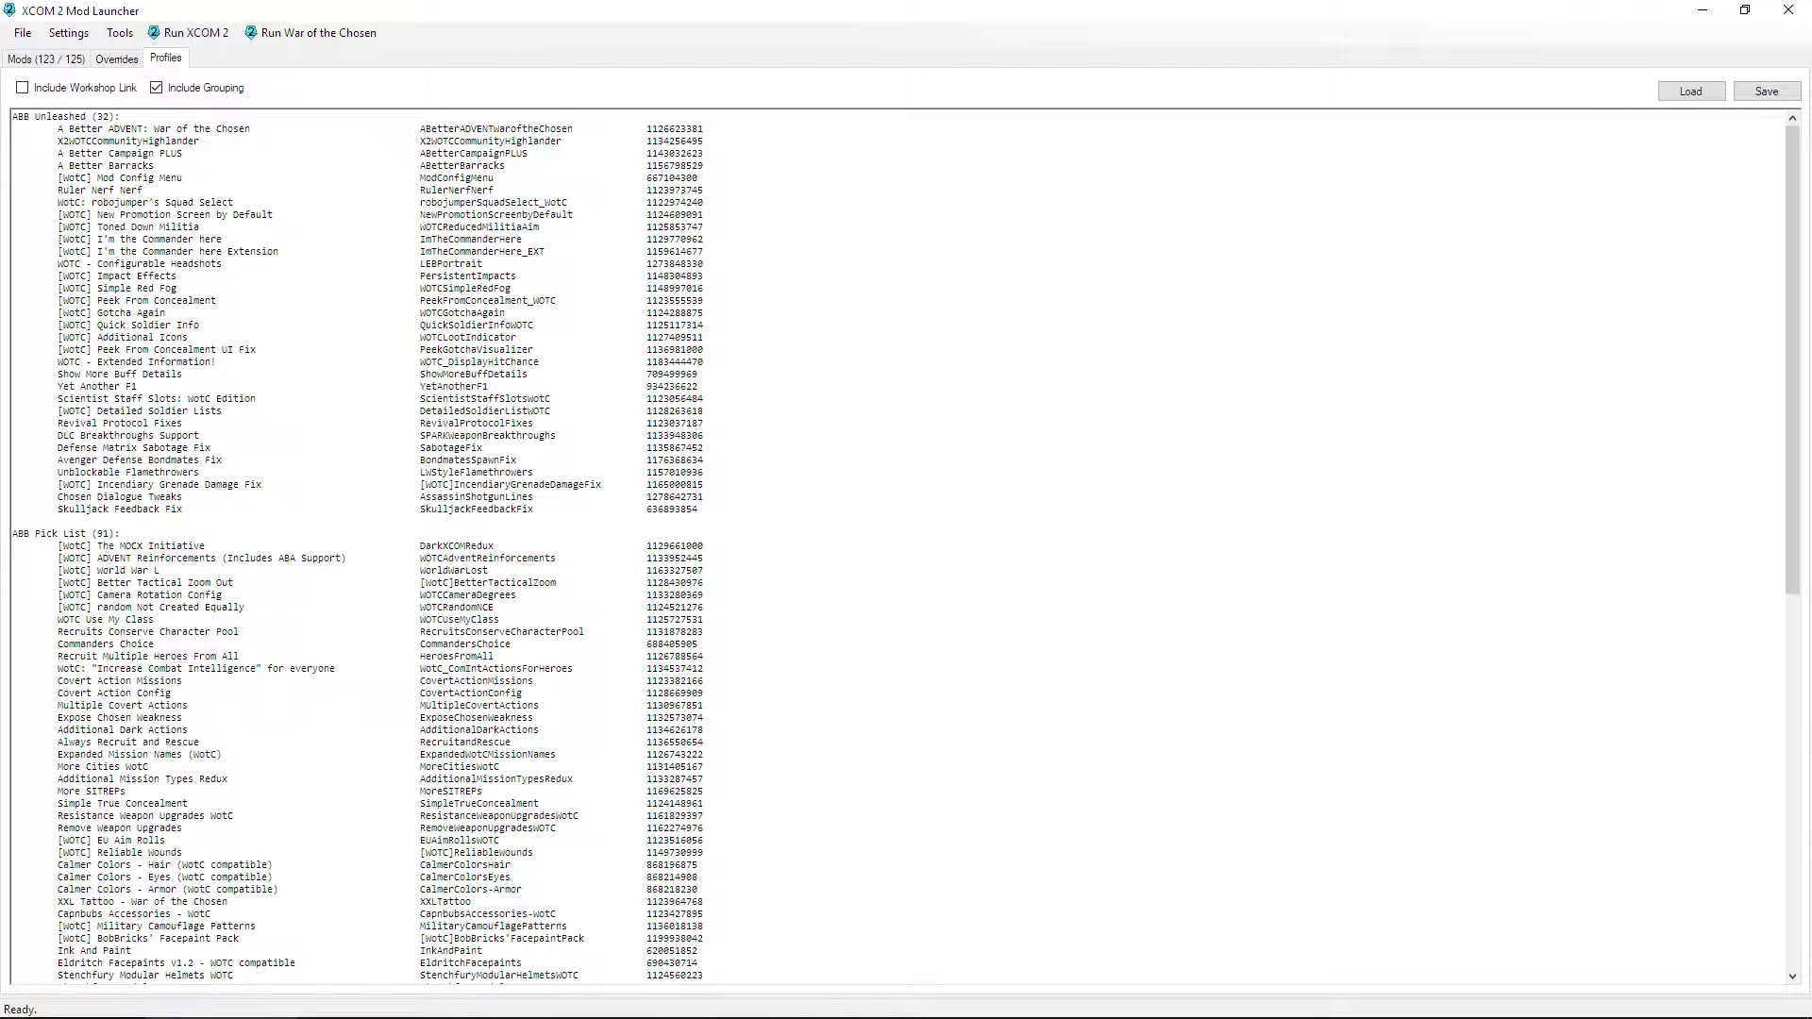
pyautogui.click(66, 61)
pyautogui.scroll(6, 372, 425)
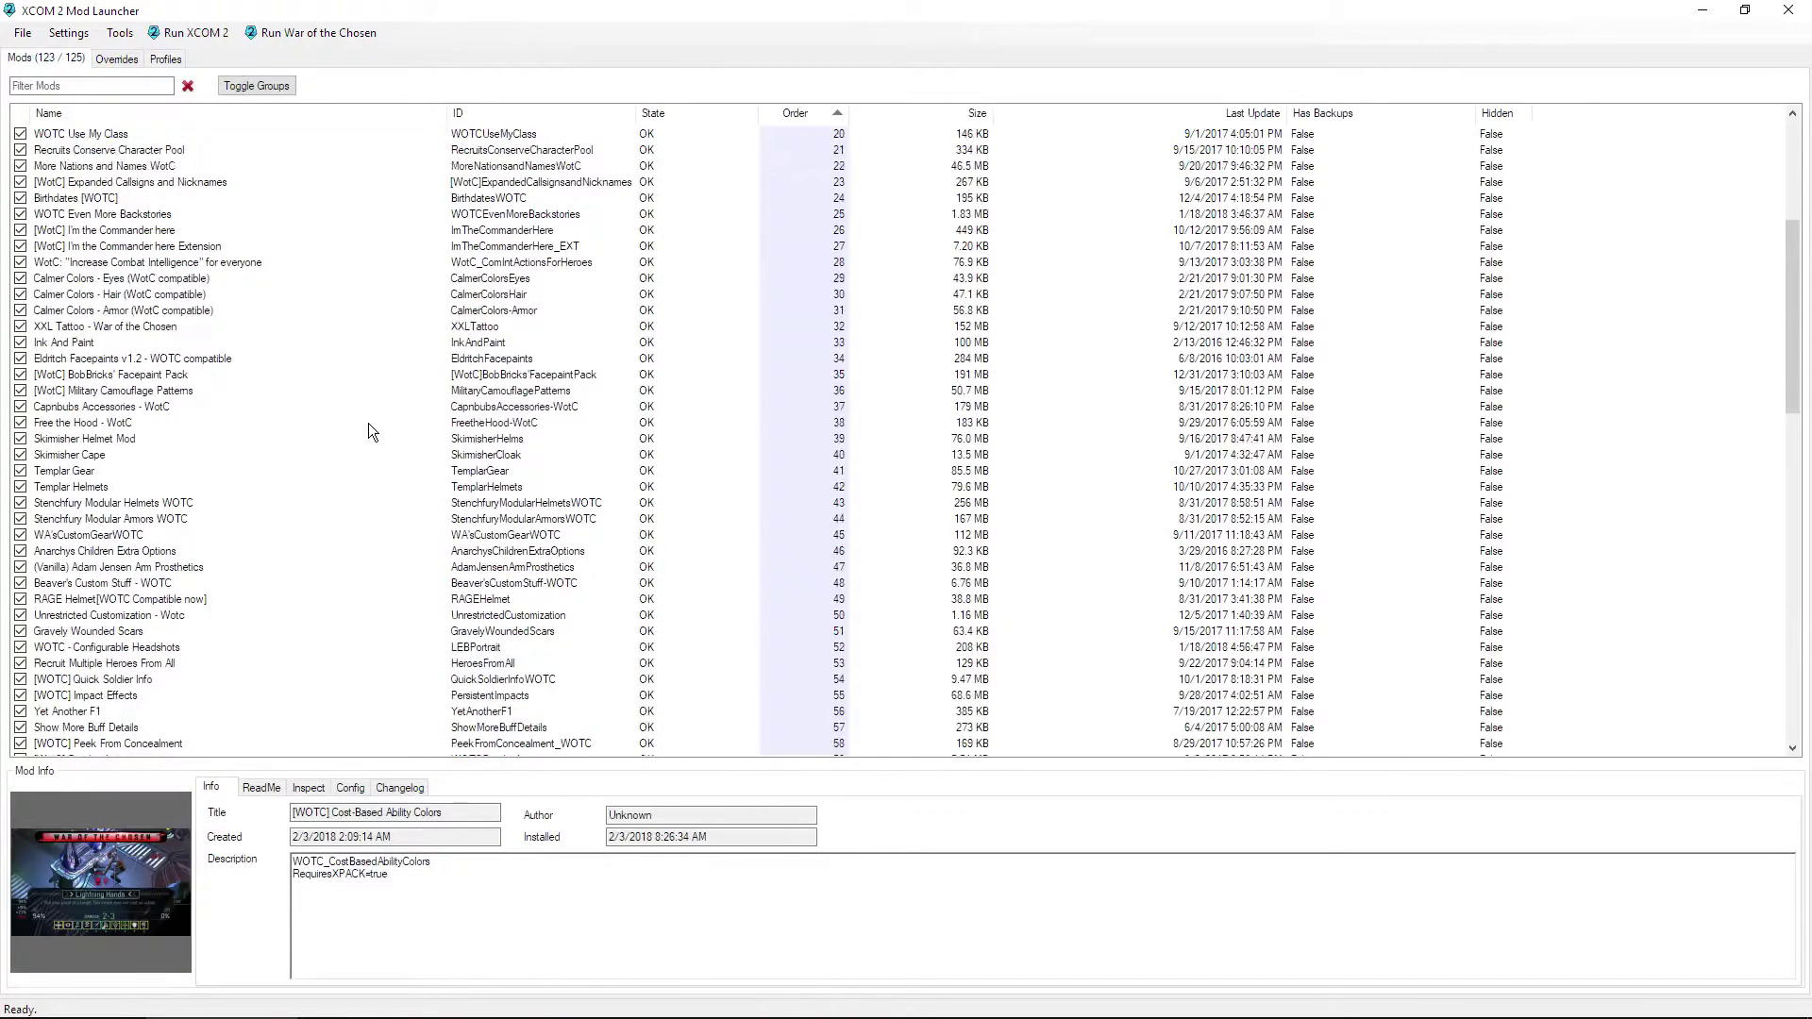
pyautogui.scroll(2, 377, 434)
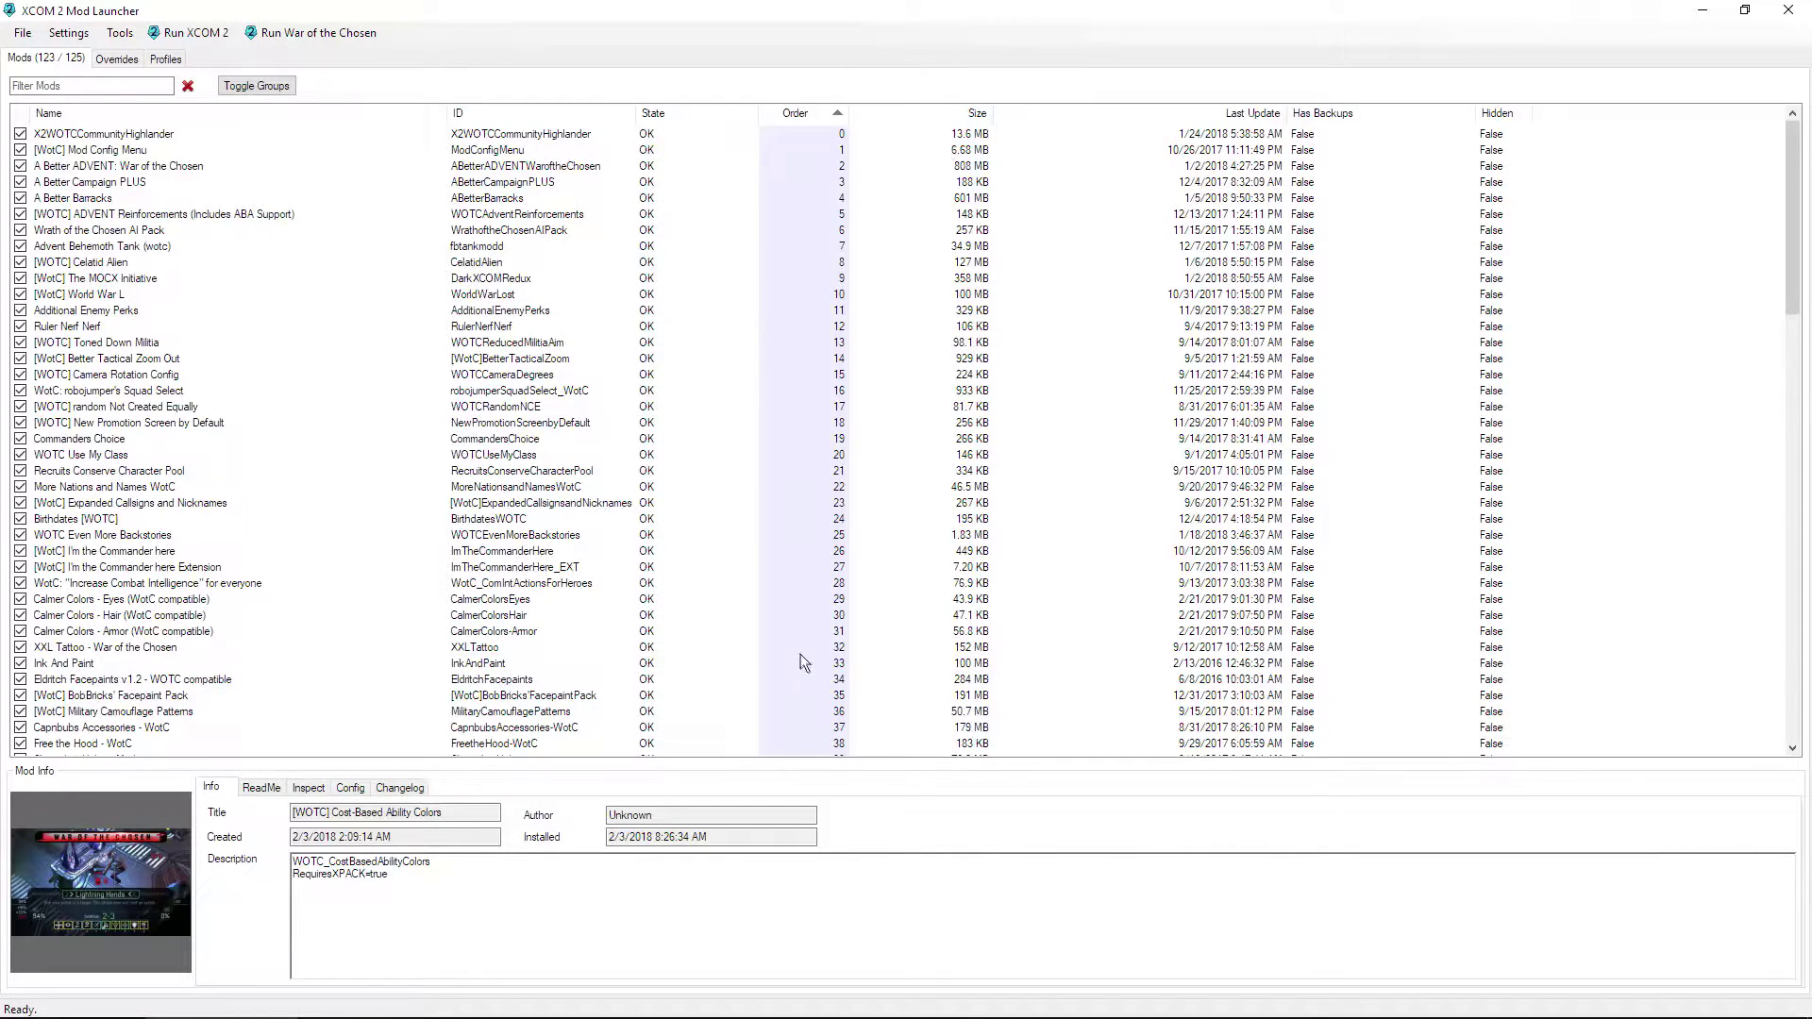
pyautogui.click(166, 58)
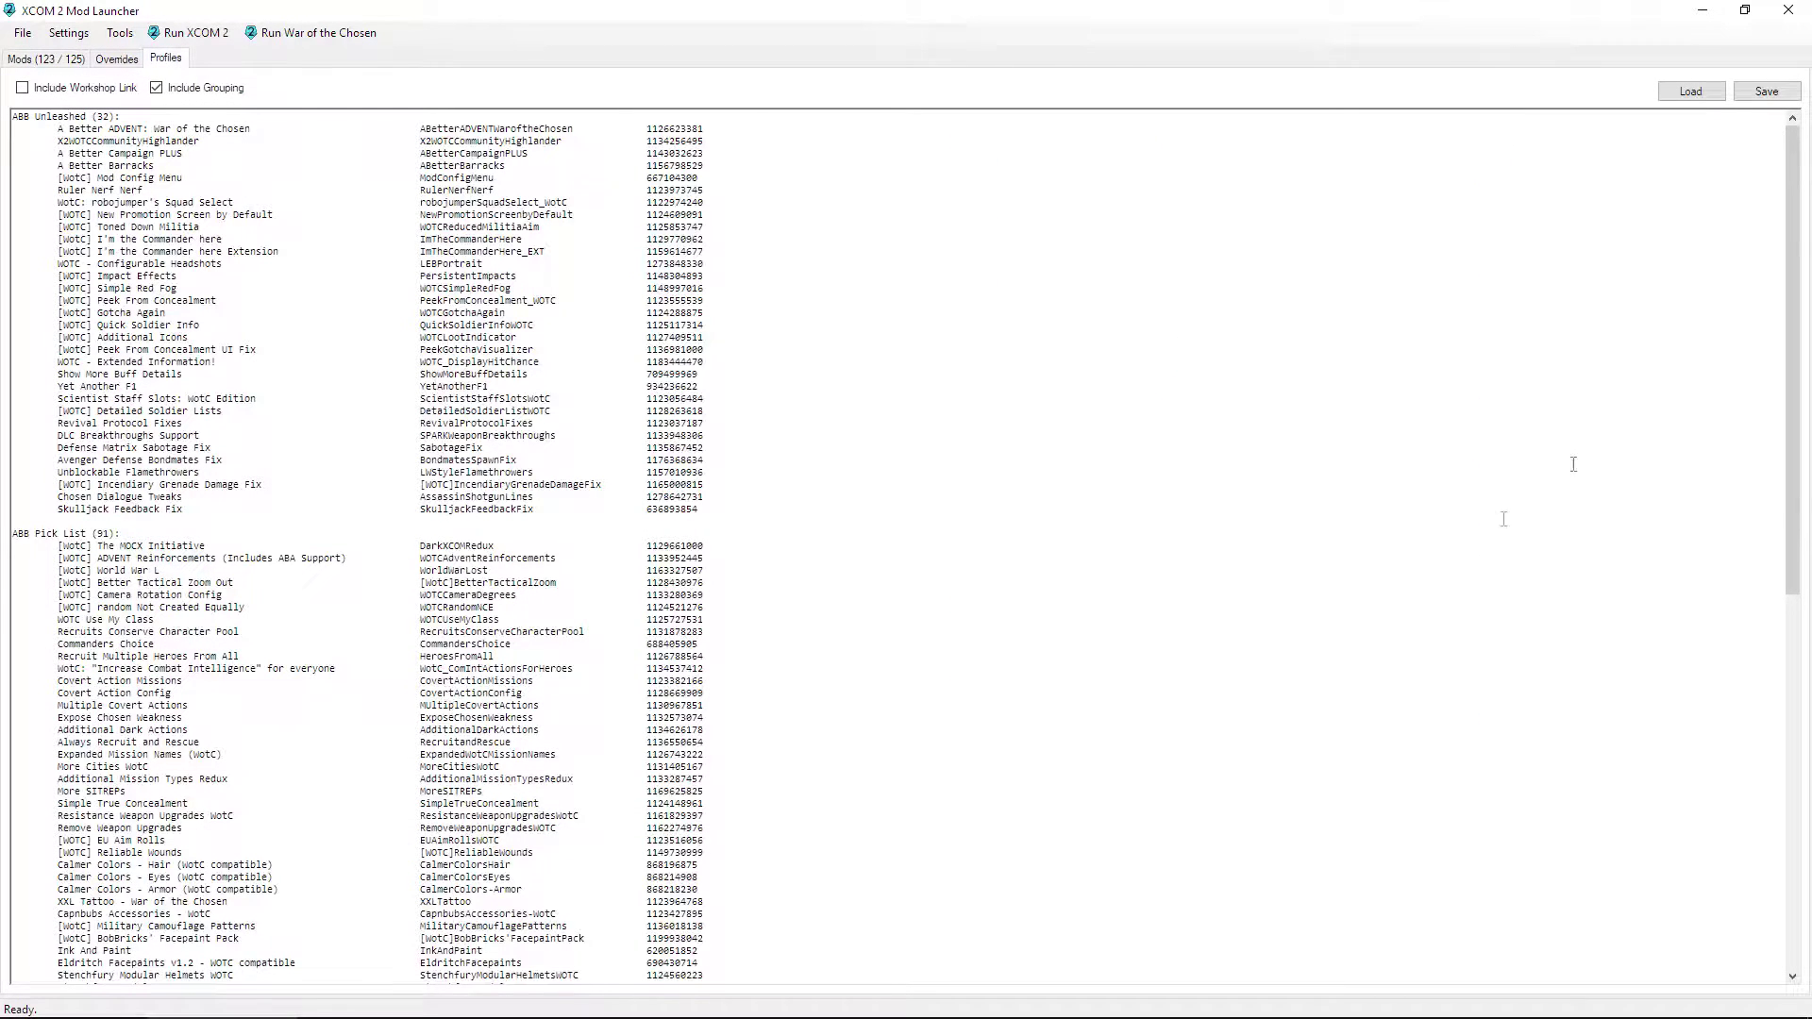
pyautogui.click(1767, 92)
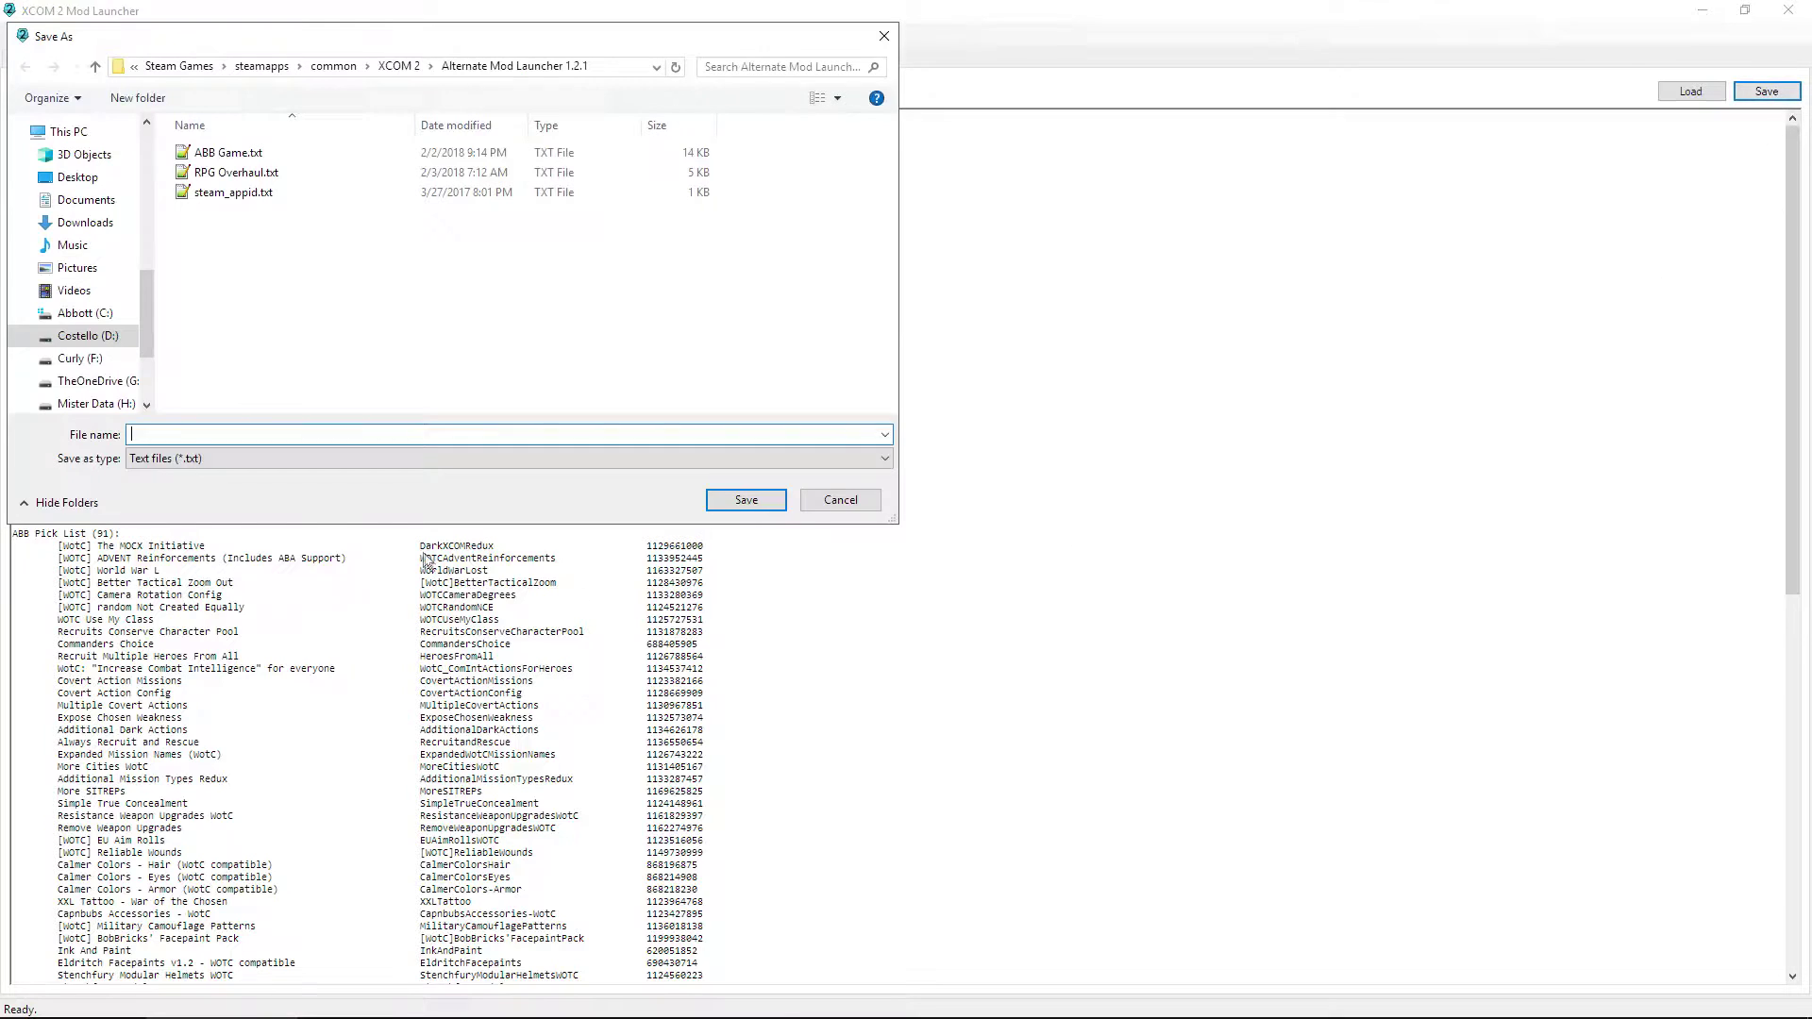
pyautogui.click(864, 501)
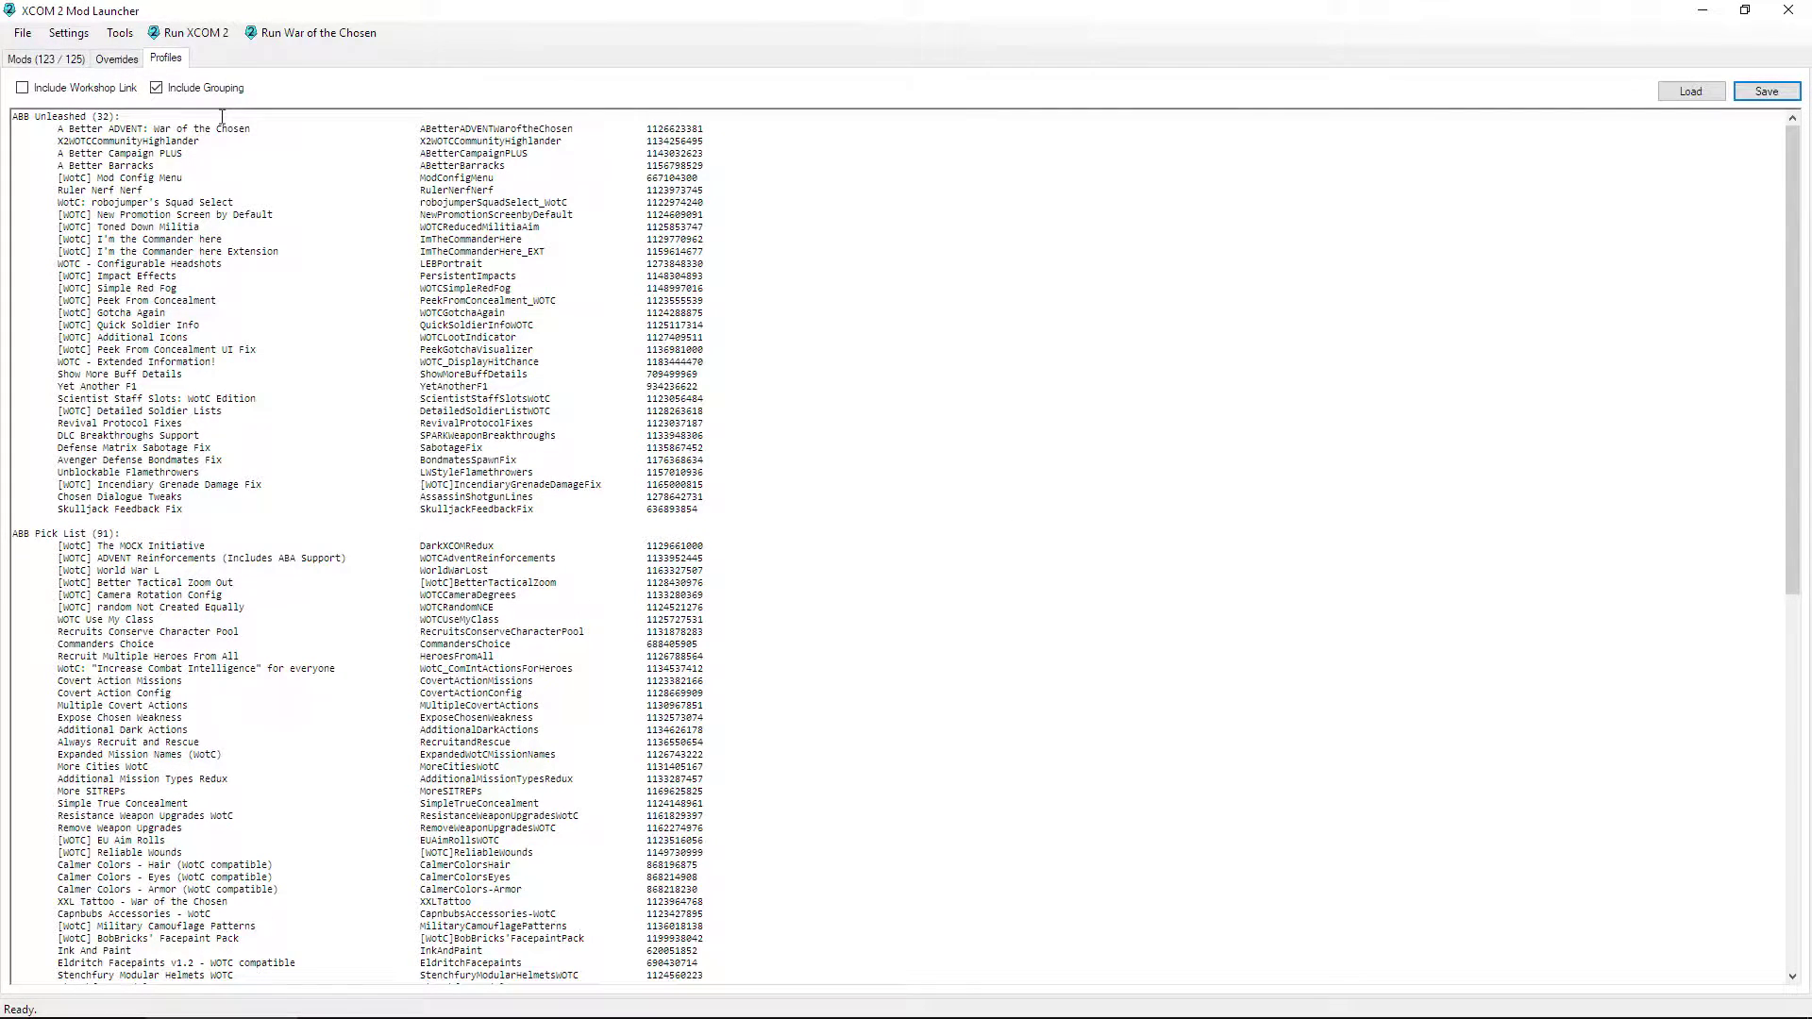
pyautogui.click(43, 57)
pyautogui.click(165, 57)
pyautogui.click(1684, 91)
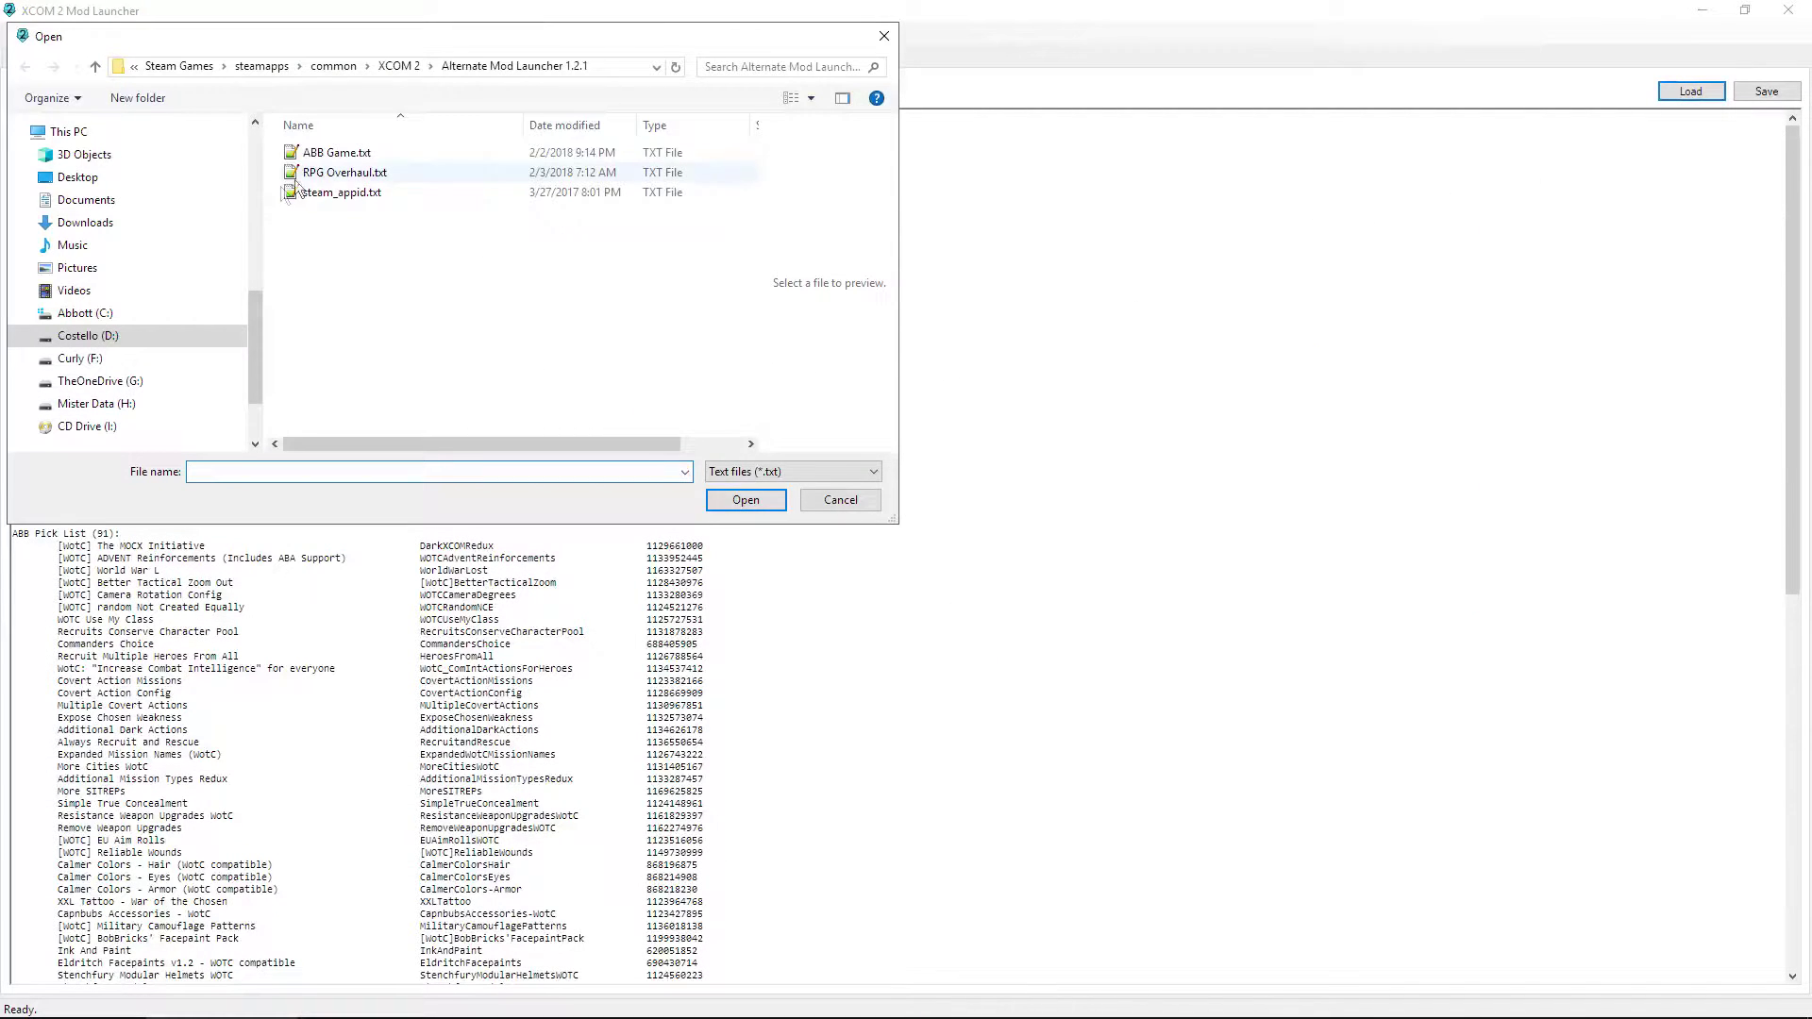
pyautogui.click(839, 502)
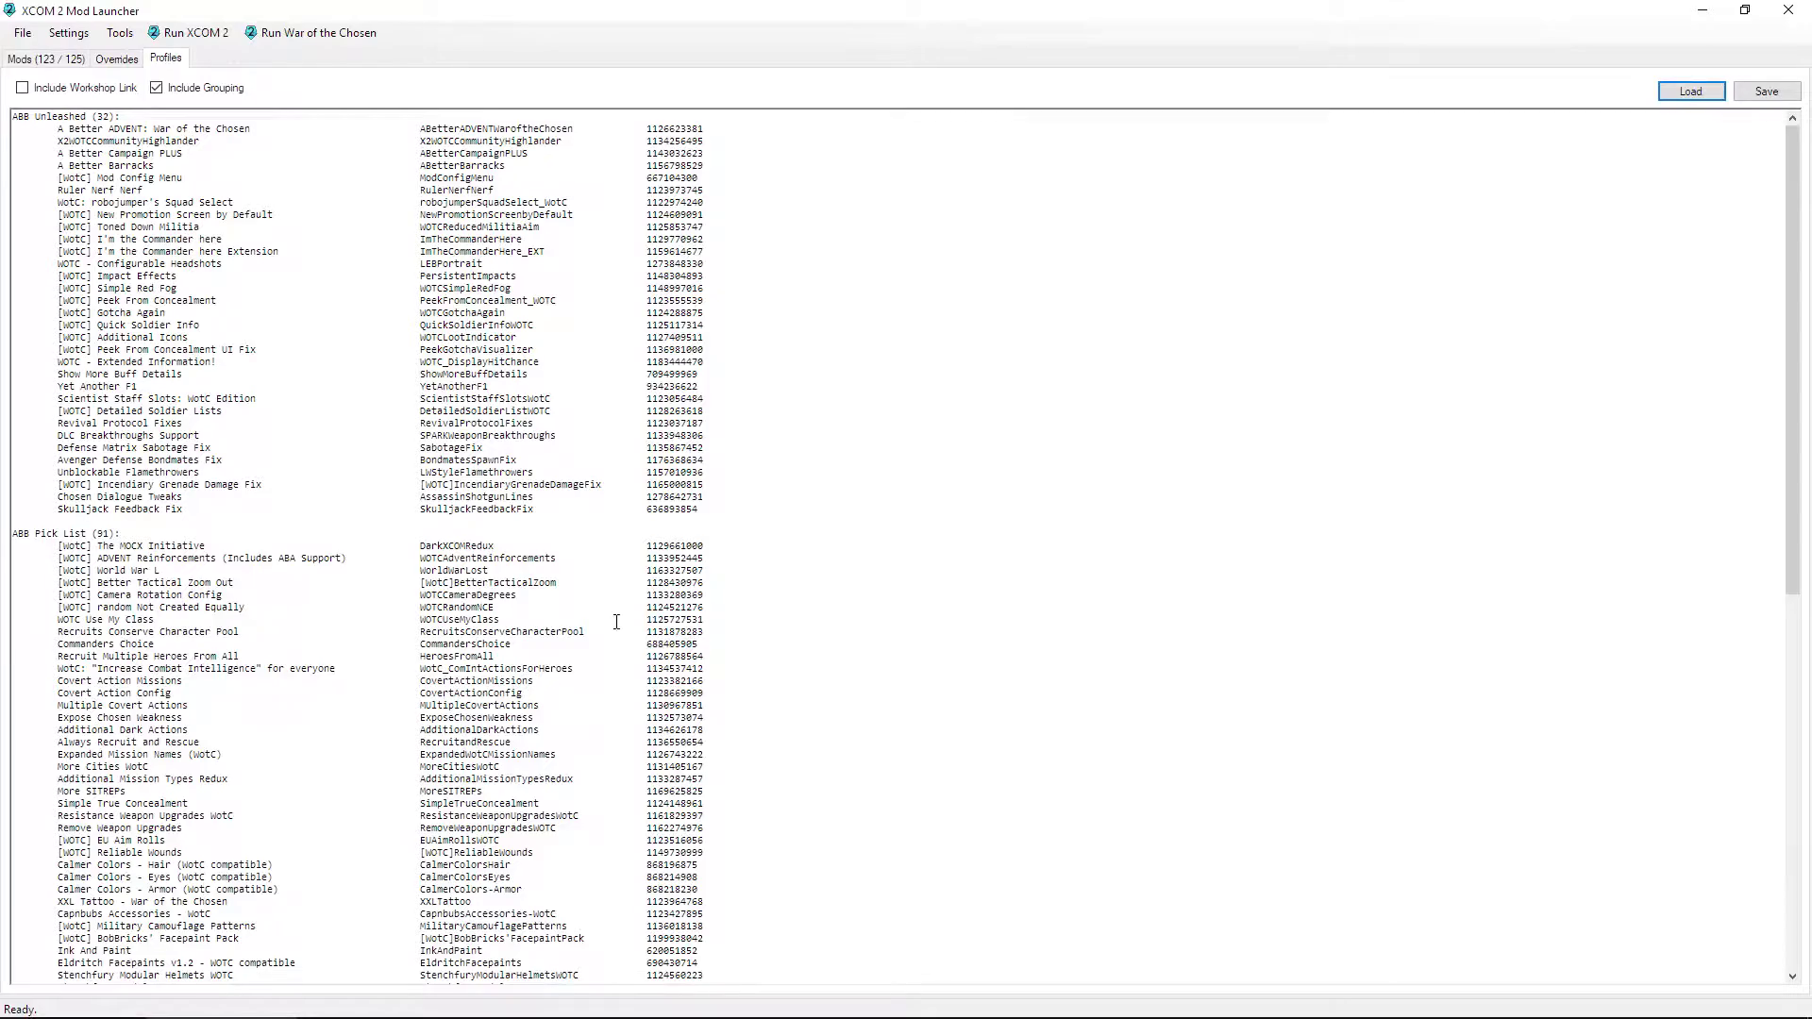
# Step: Enable the [WOTC] Cost-Based Ability Colors and My Custom Edits mods in the mod list
pyautogui.click(44, 58)
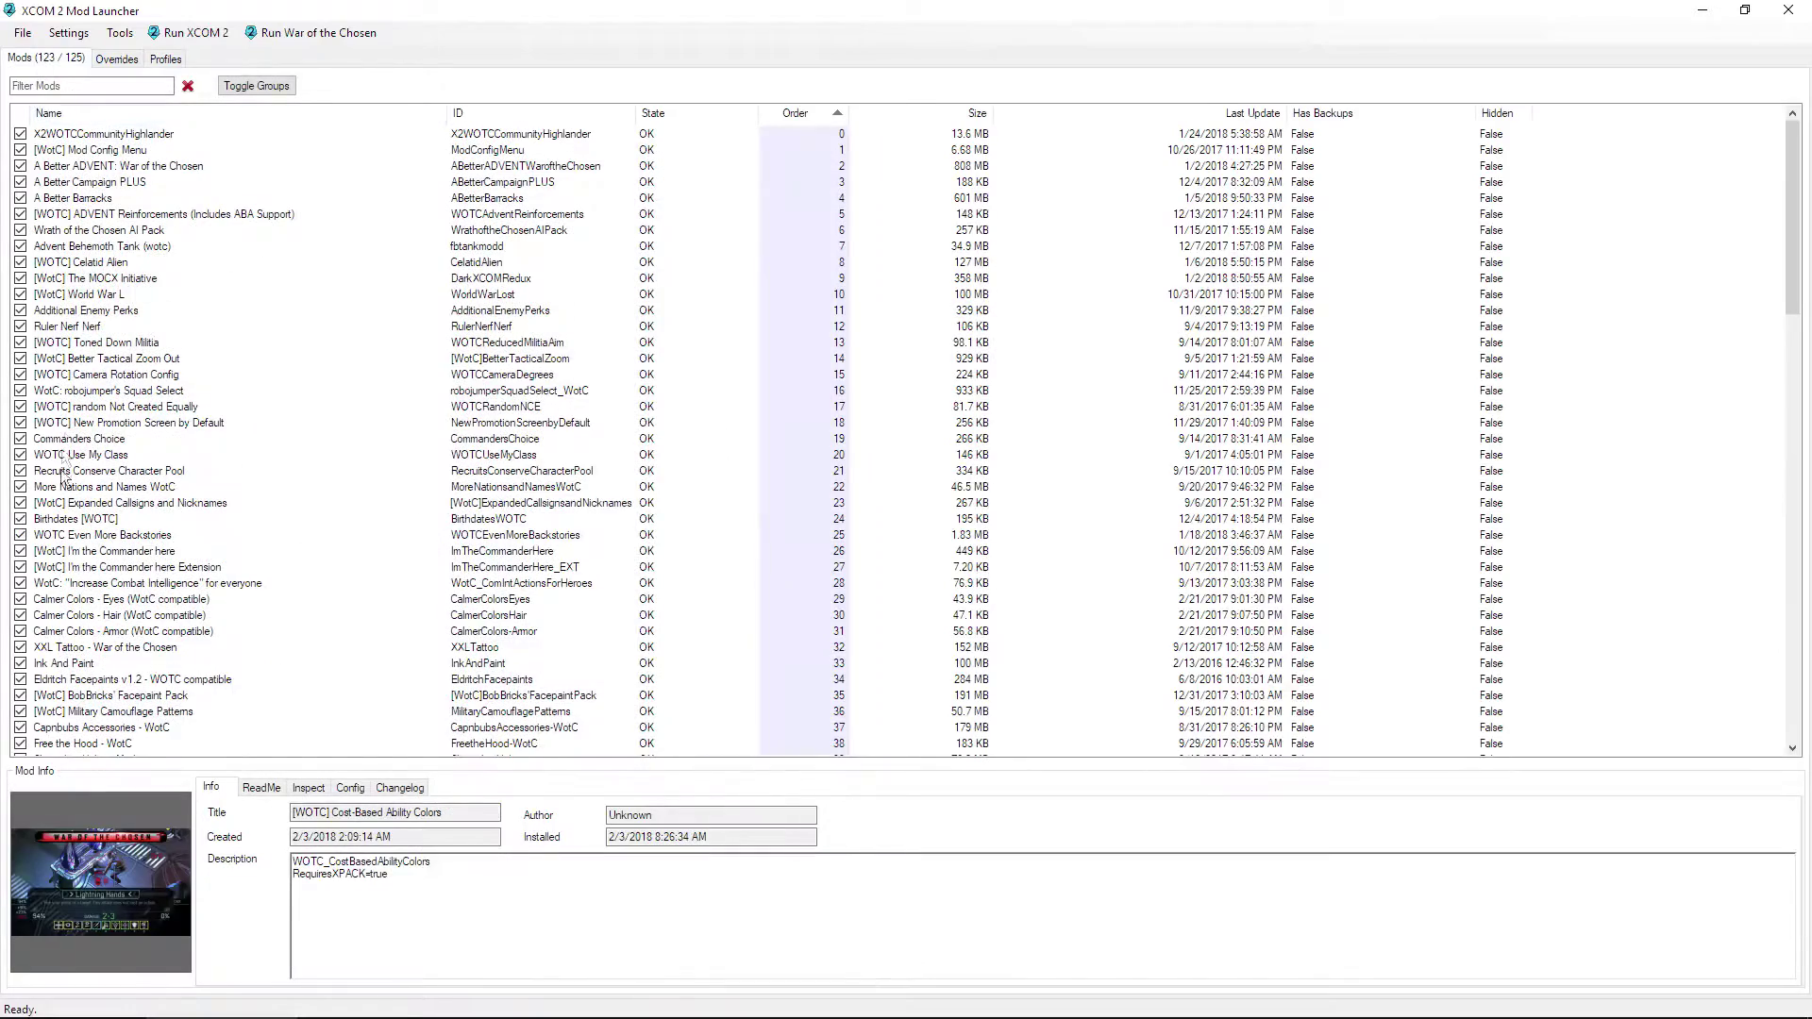
pyautogui.scroll(3, 75, 491)
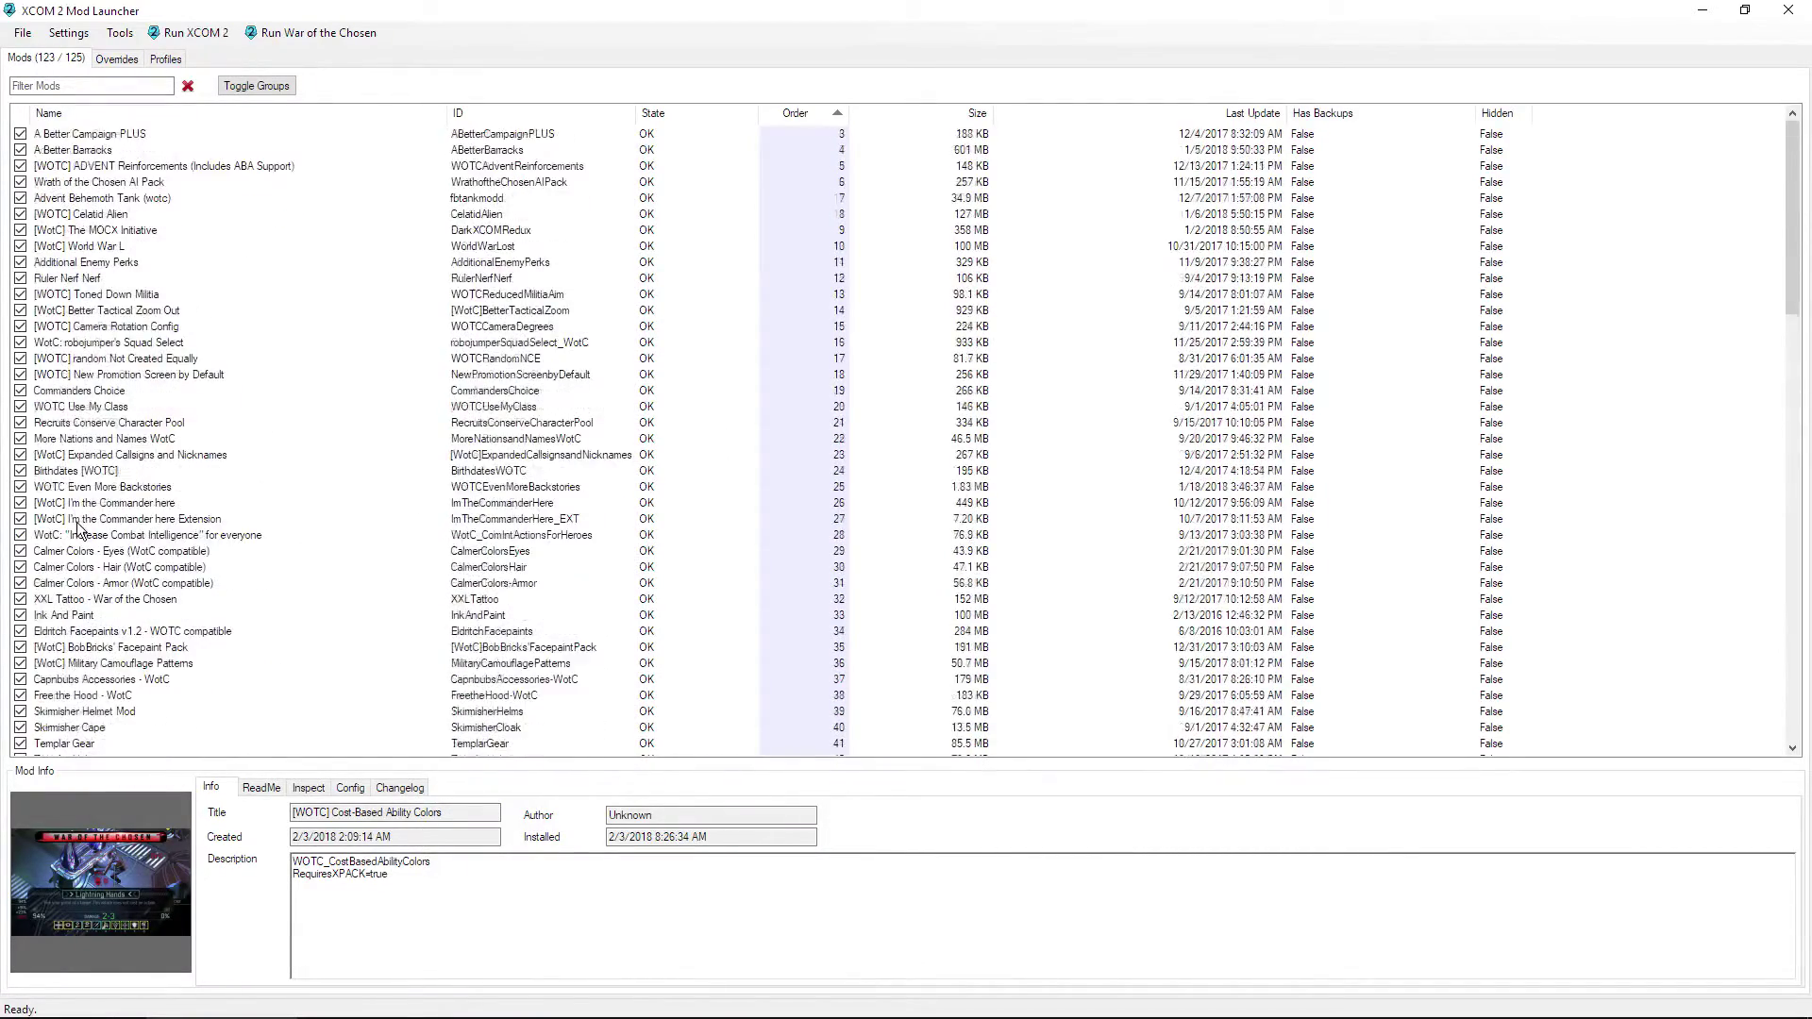
pyautogui.scroll(-14, 90, 490)
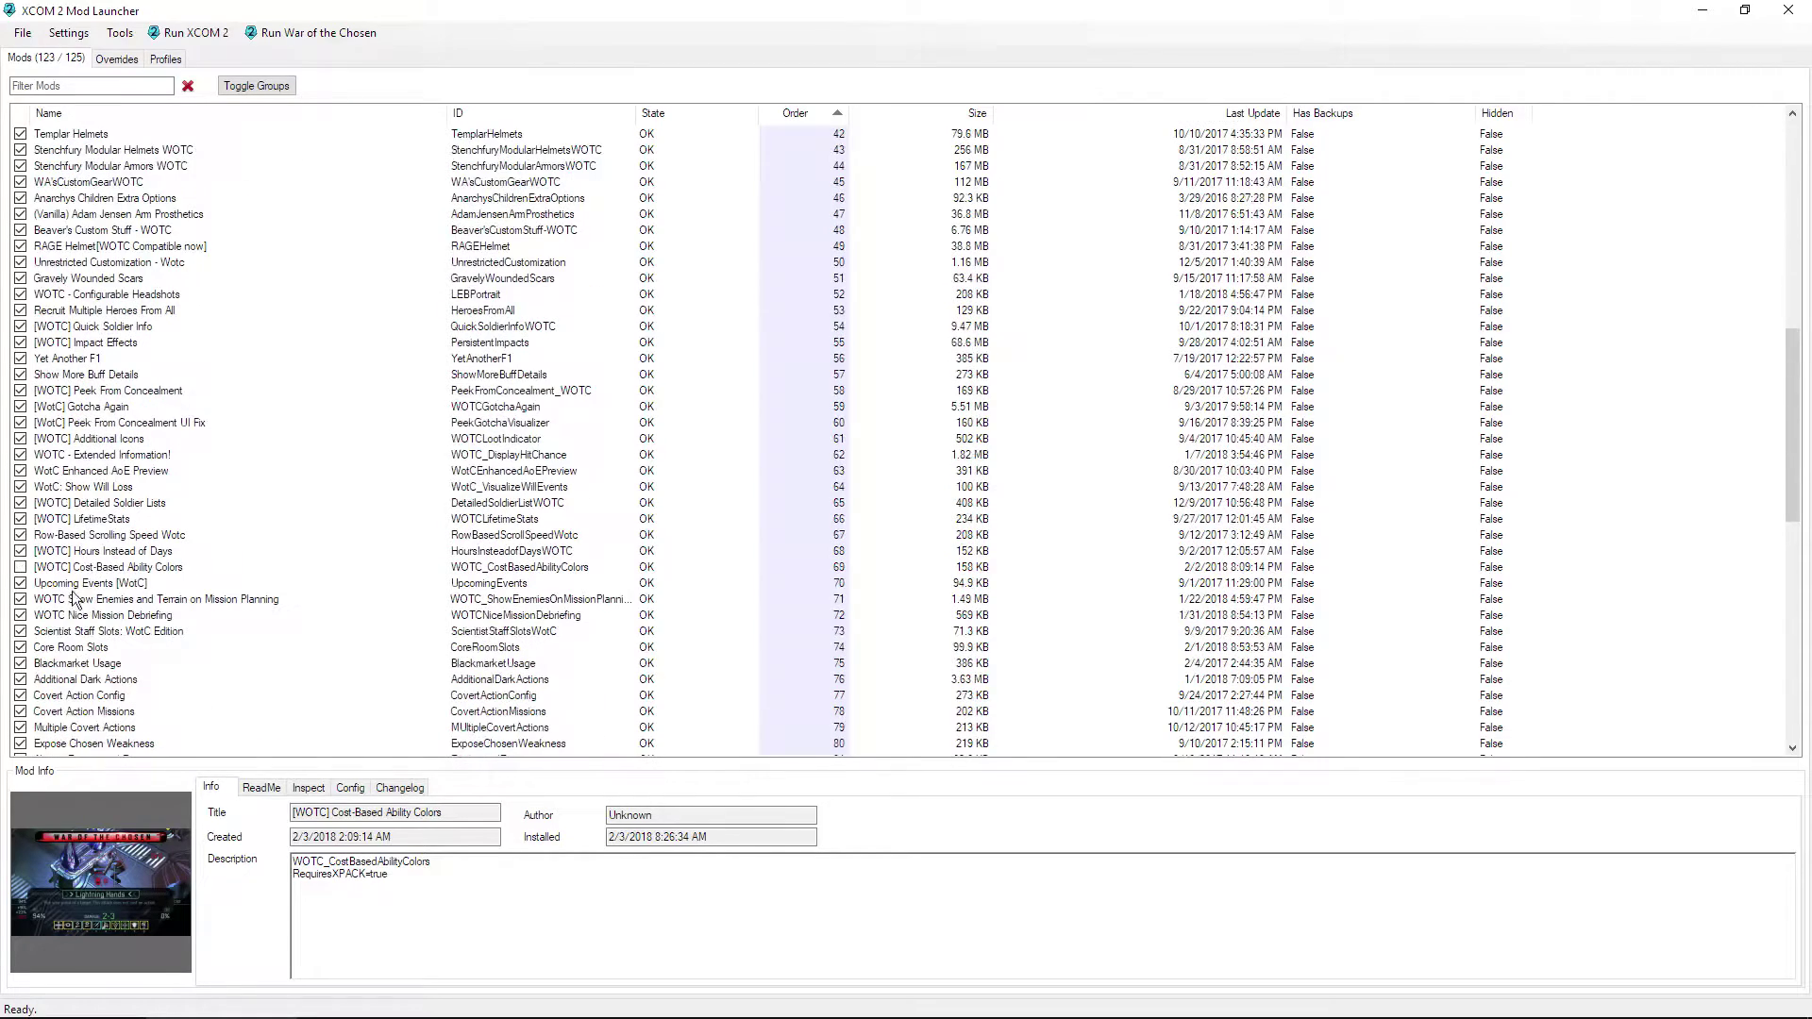
pyautogui.click(20, 567)
pyautogui.scroll(-7, 137, 661)
pyautogui.scroll(-8, 133, 663)
pyautogui.click(20, 744)
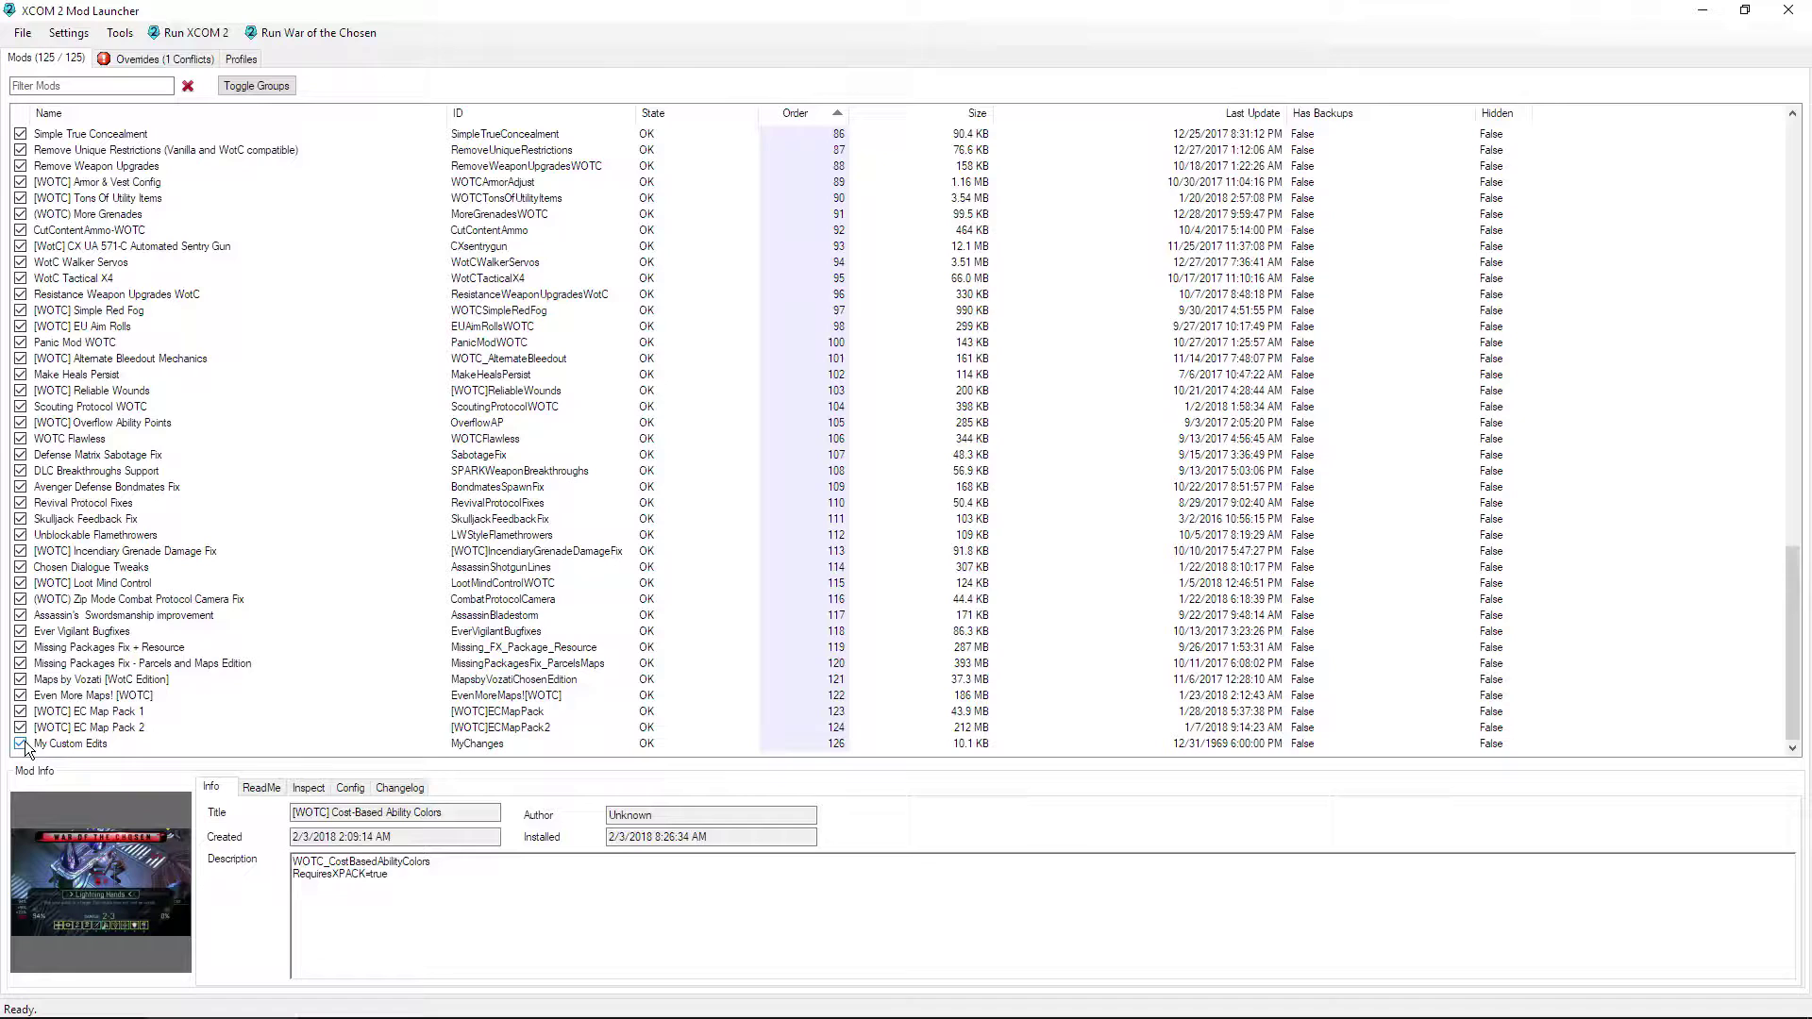
# Step: Save the current mod setup as a profile, overwriting the existing ABB Game.txt file
pyautogui.click(241, 59)
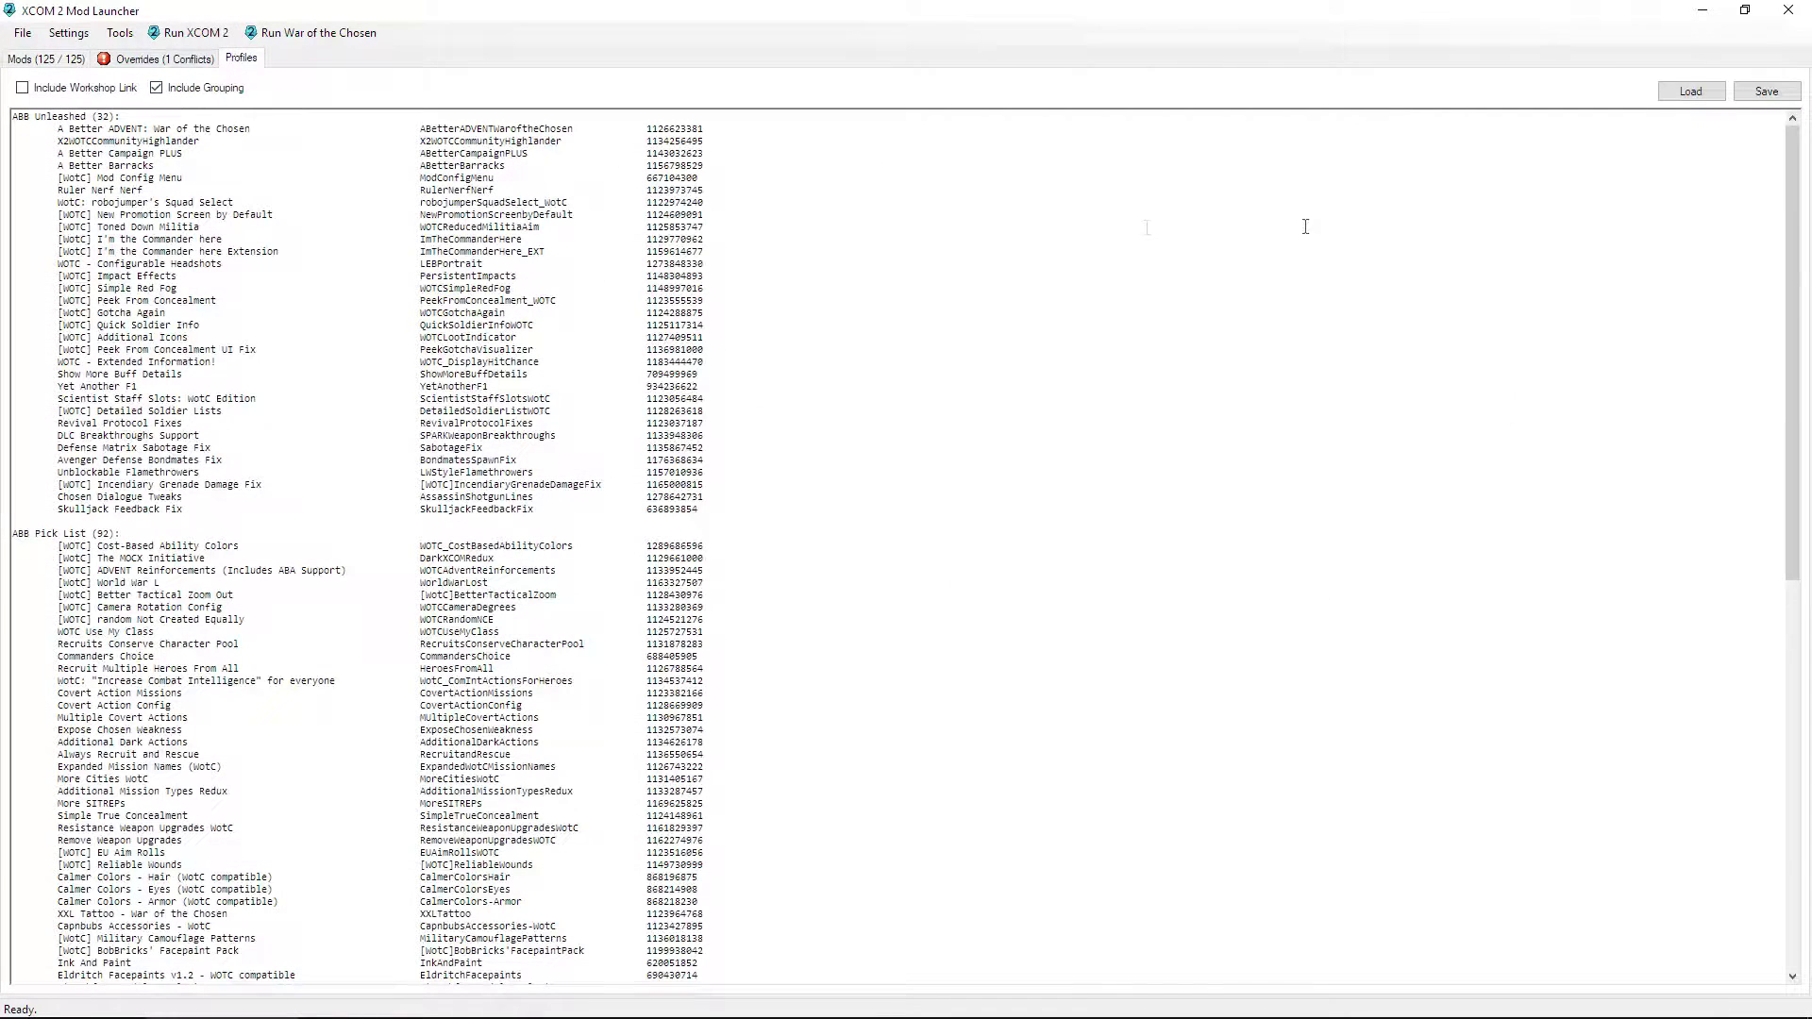
pyautogui.click(1763, 91)
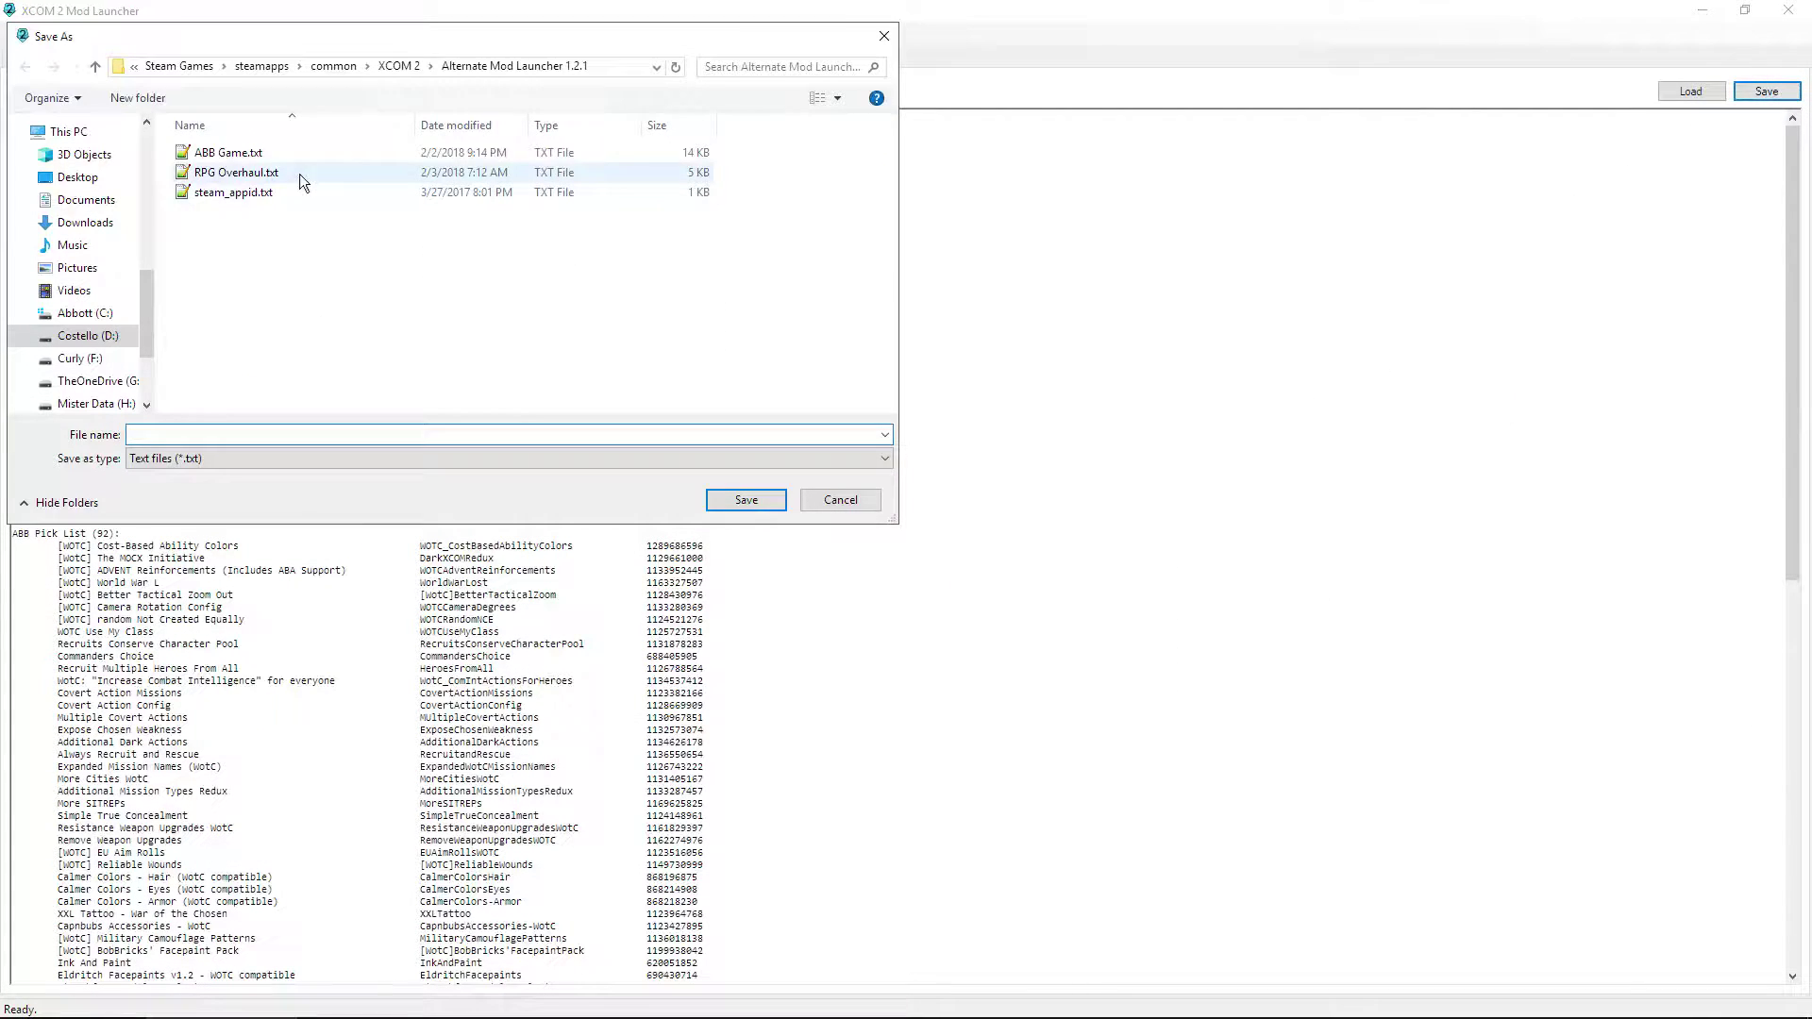
pyautogui.click(246, 153)
pyautogui.click(741, 500)
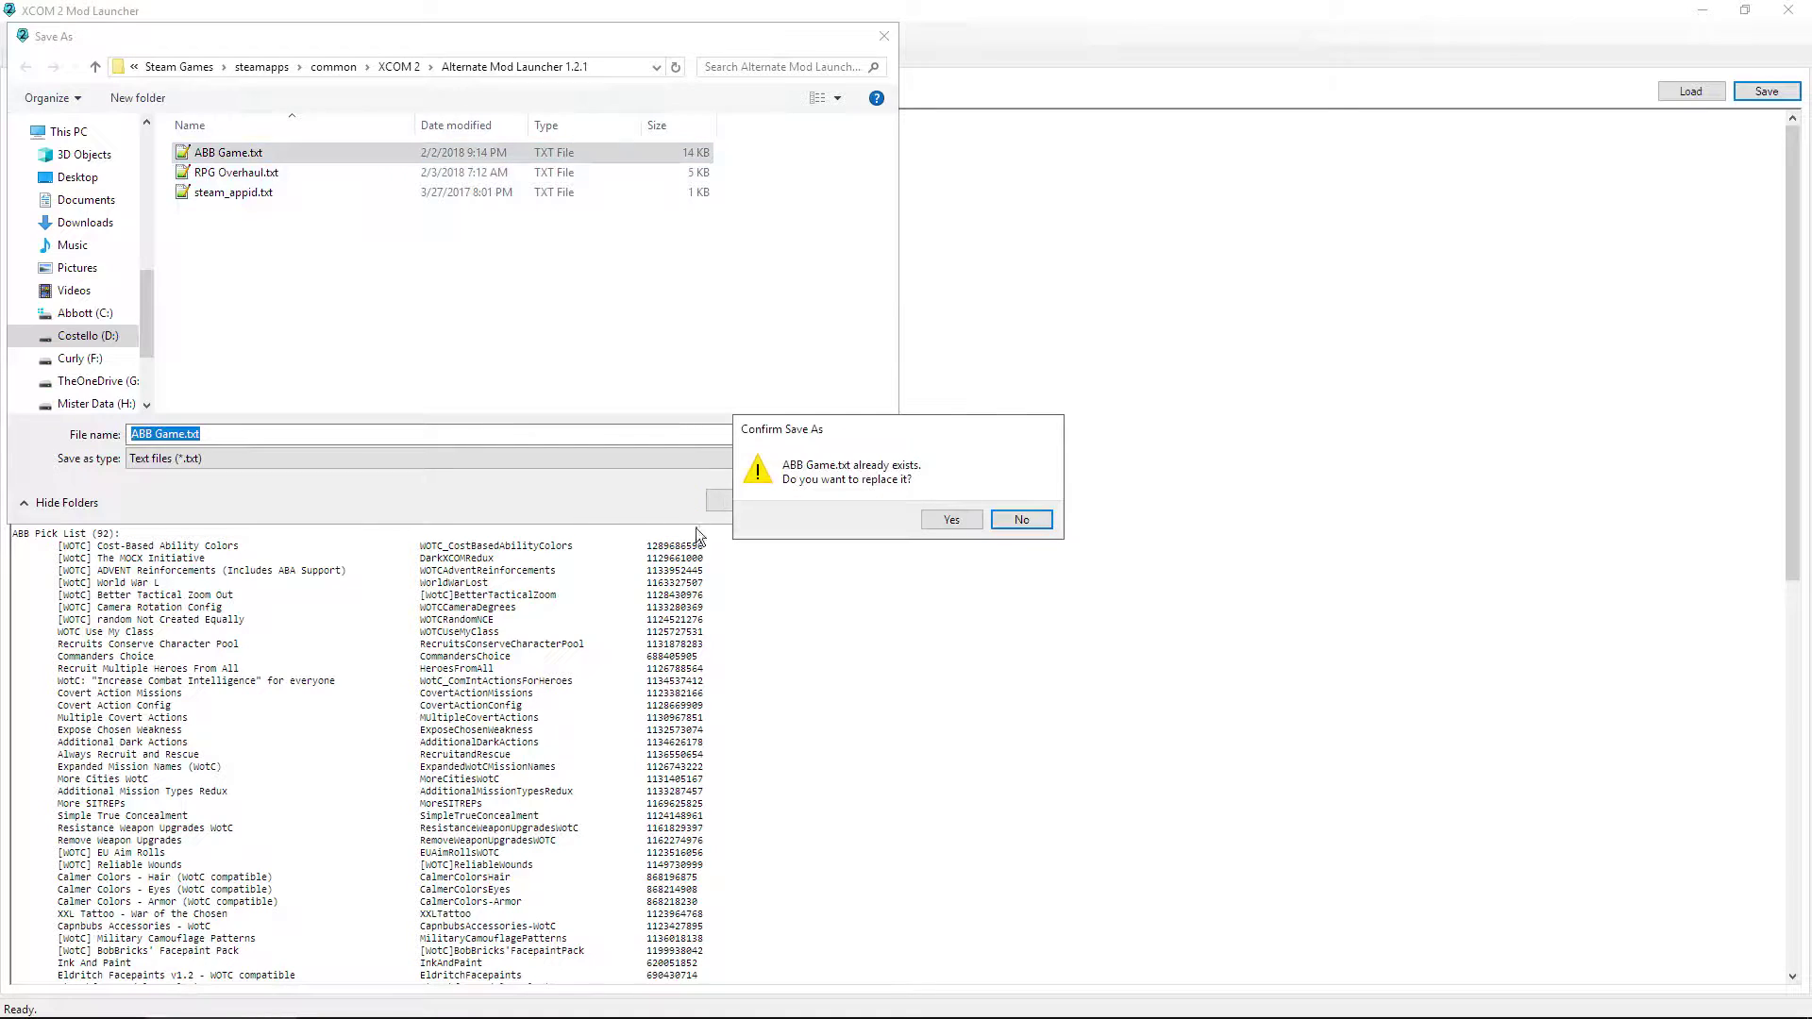
pyautogui.click(950, 520)
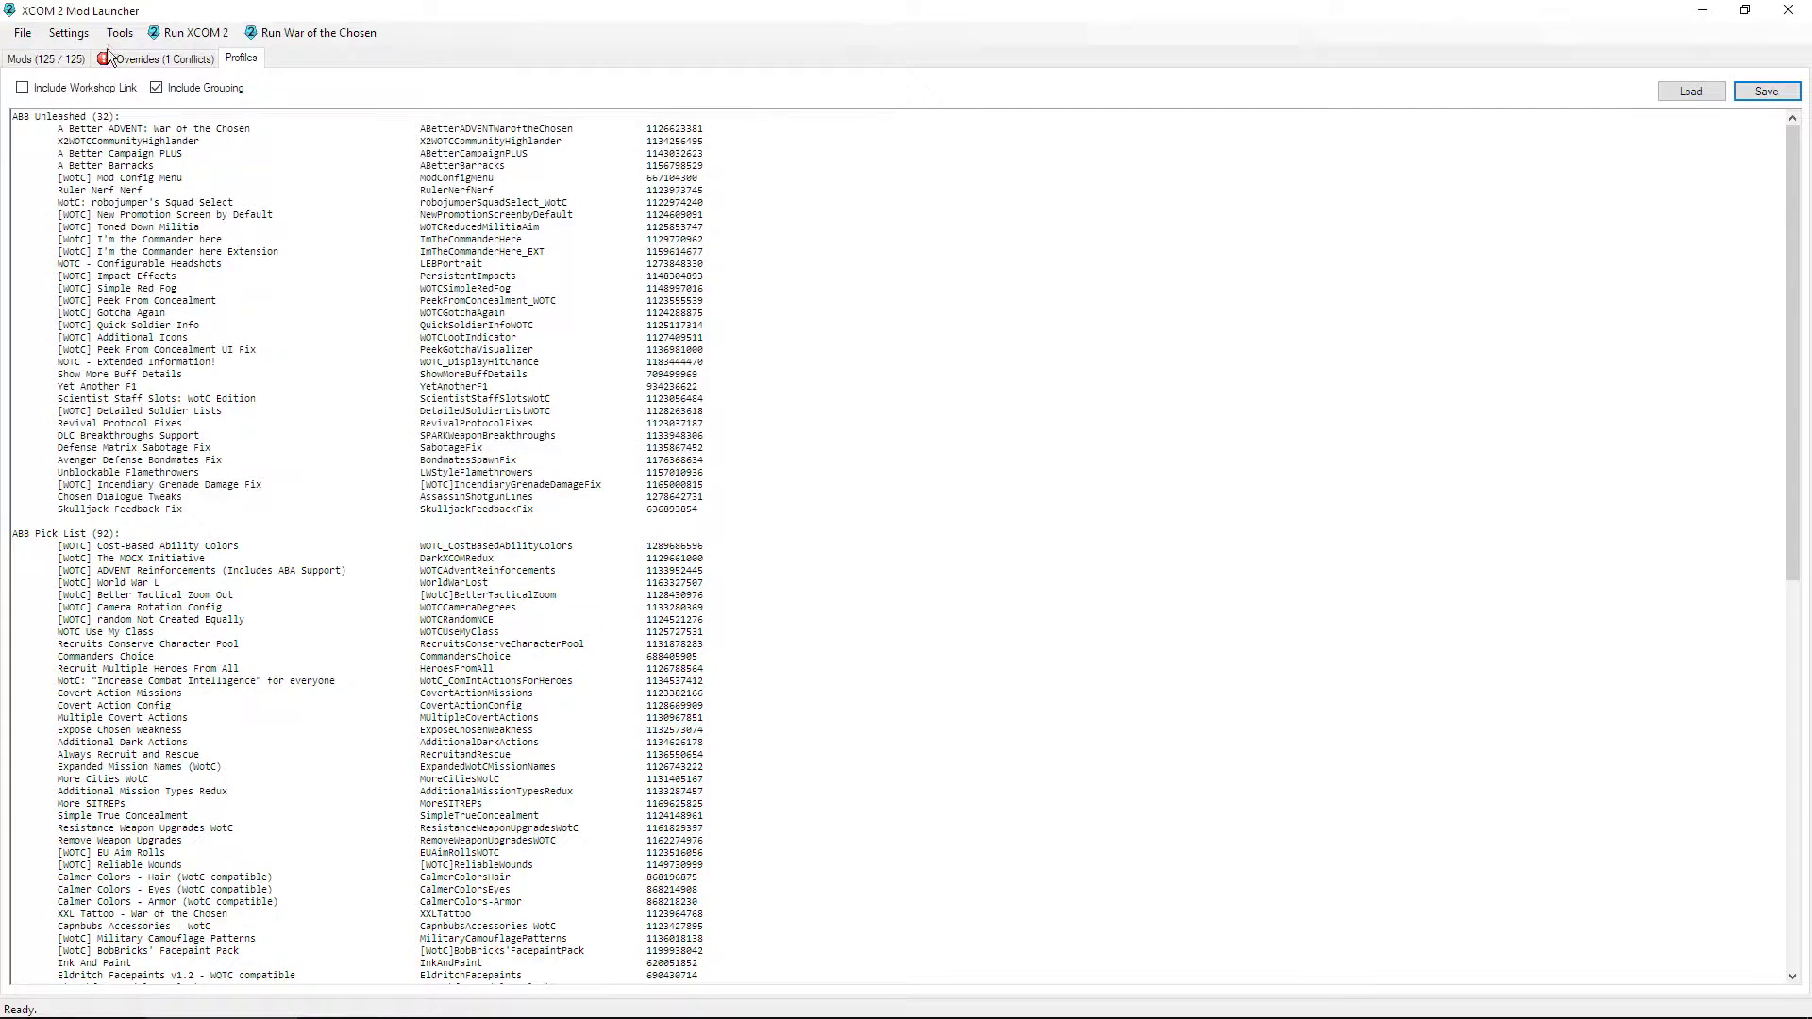
# Step: Return to the mod list, sort it by name and look through the mods in their category groups
pyautogui.click(63, 58)
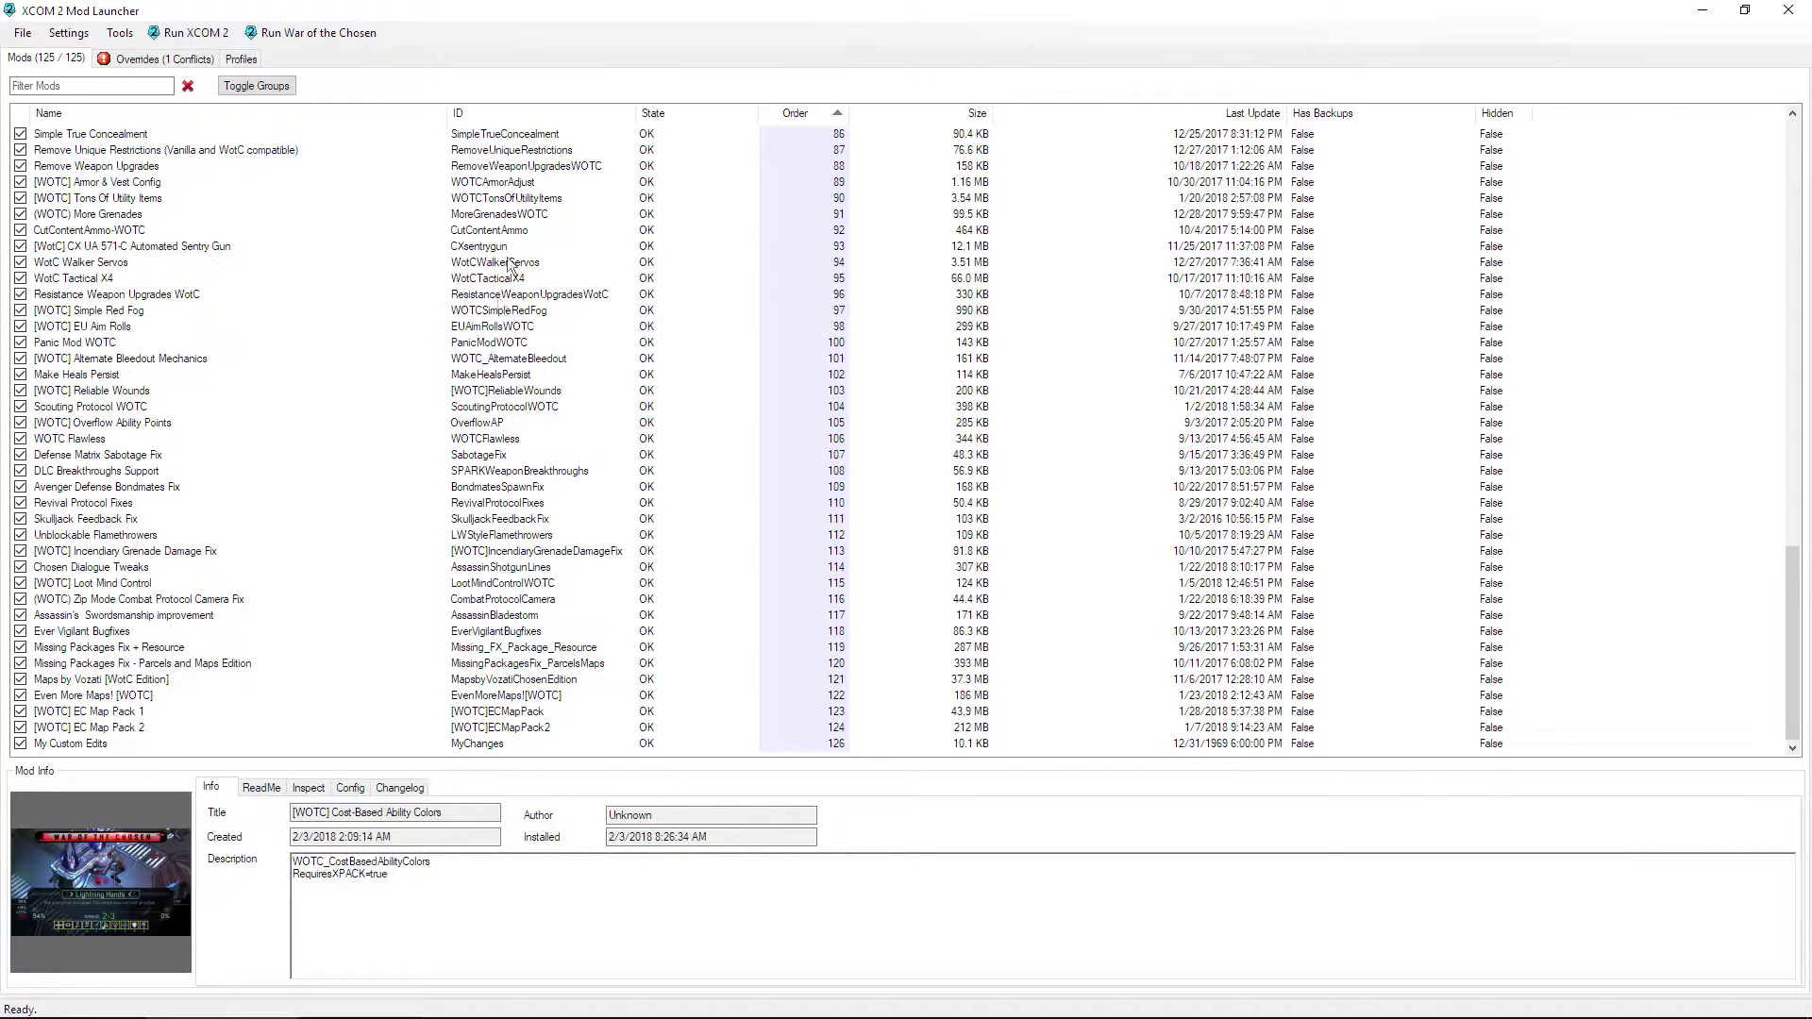
pyautogui.scroll(2, 528, 420)
pyautogui.scroll(20, 529, 419)
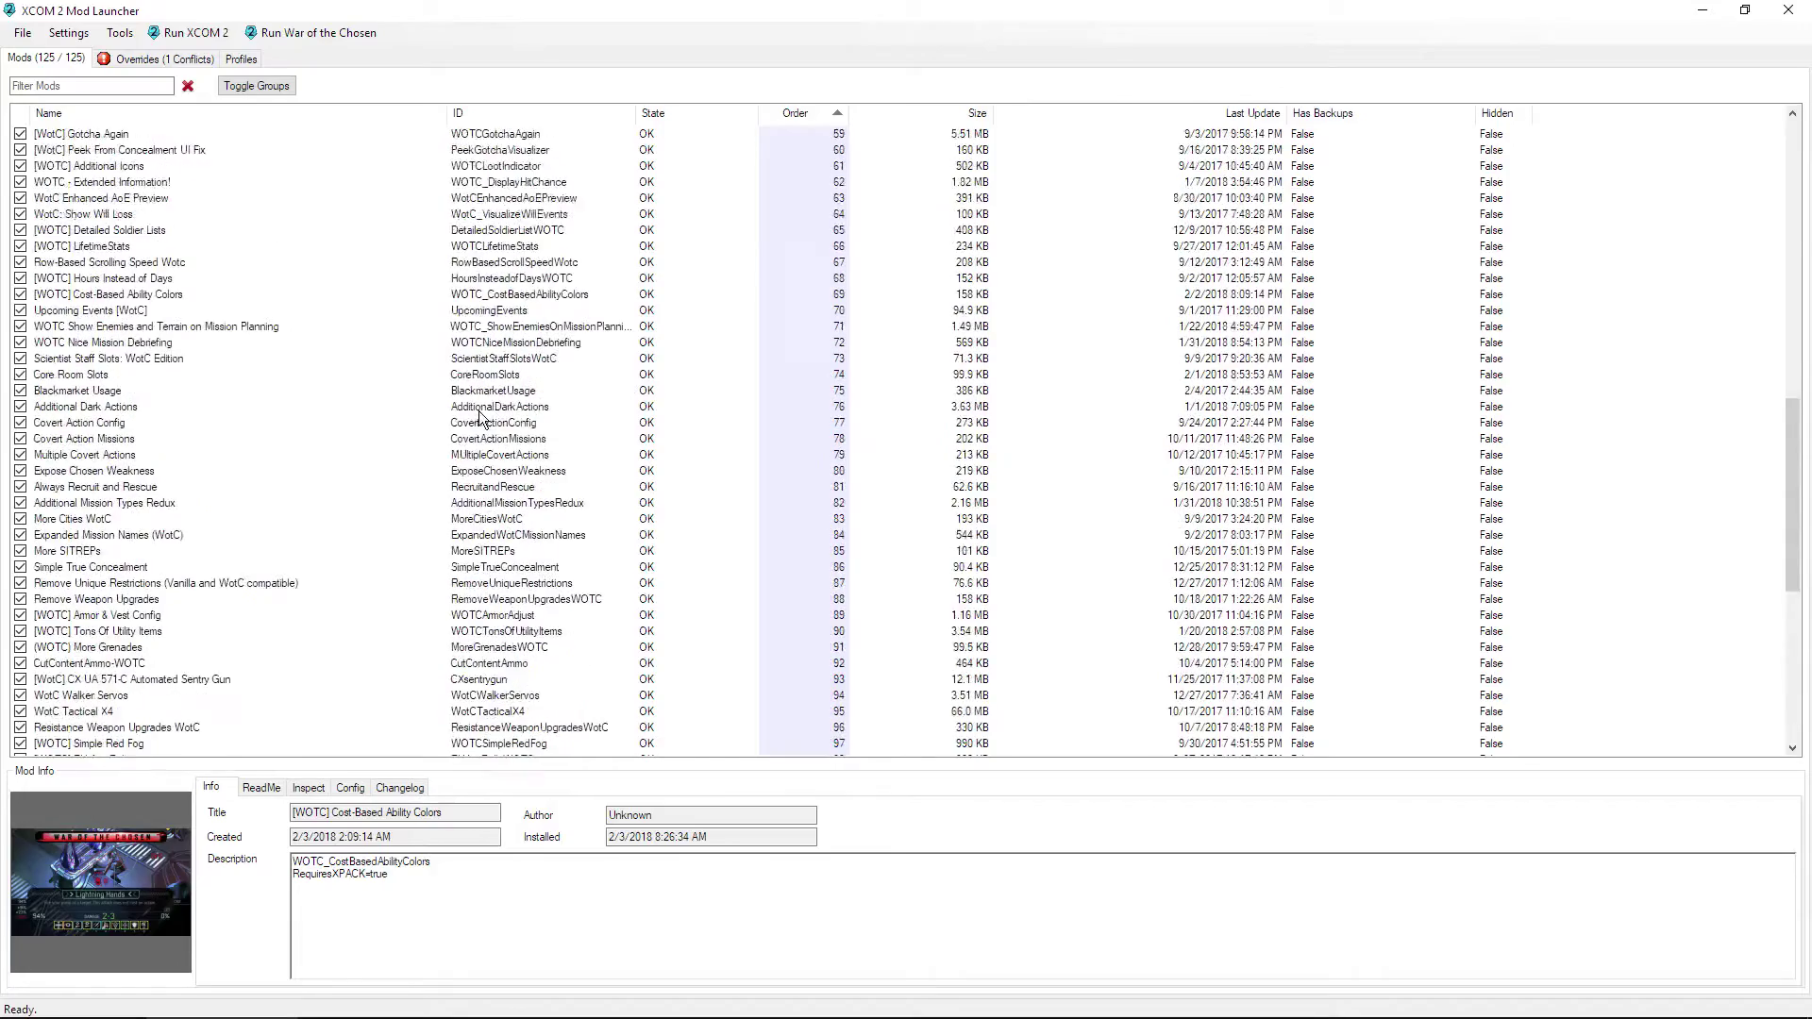
pyautogui.scroll(4, 330, 304)
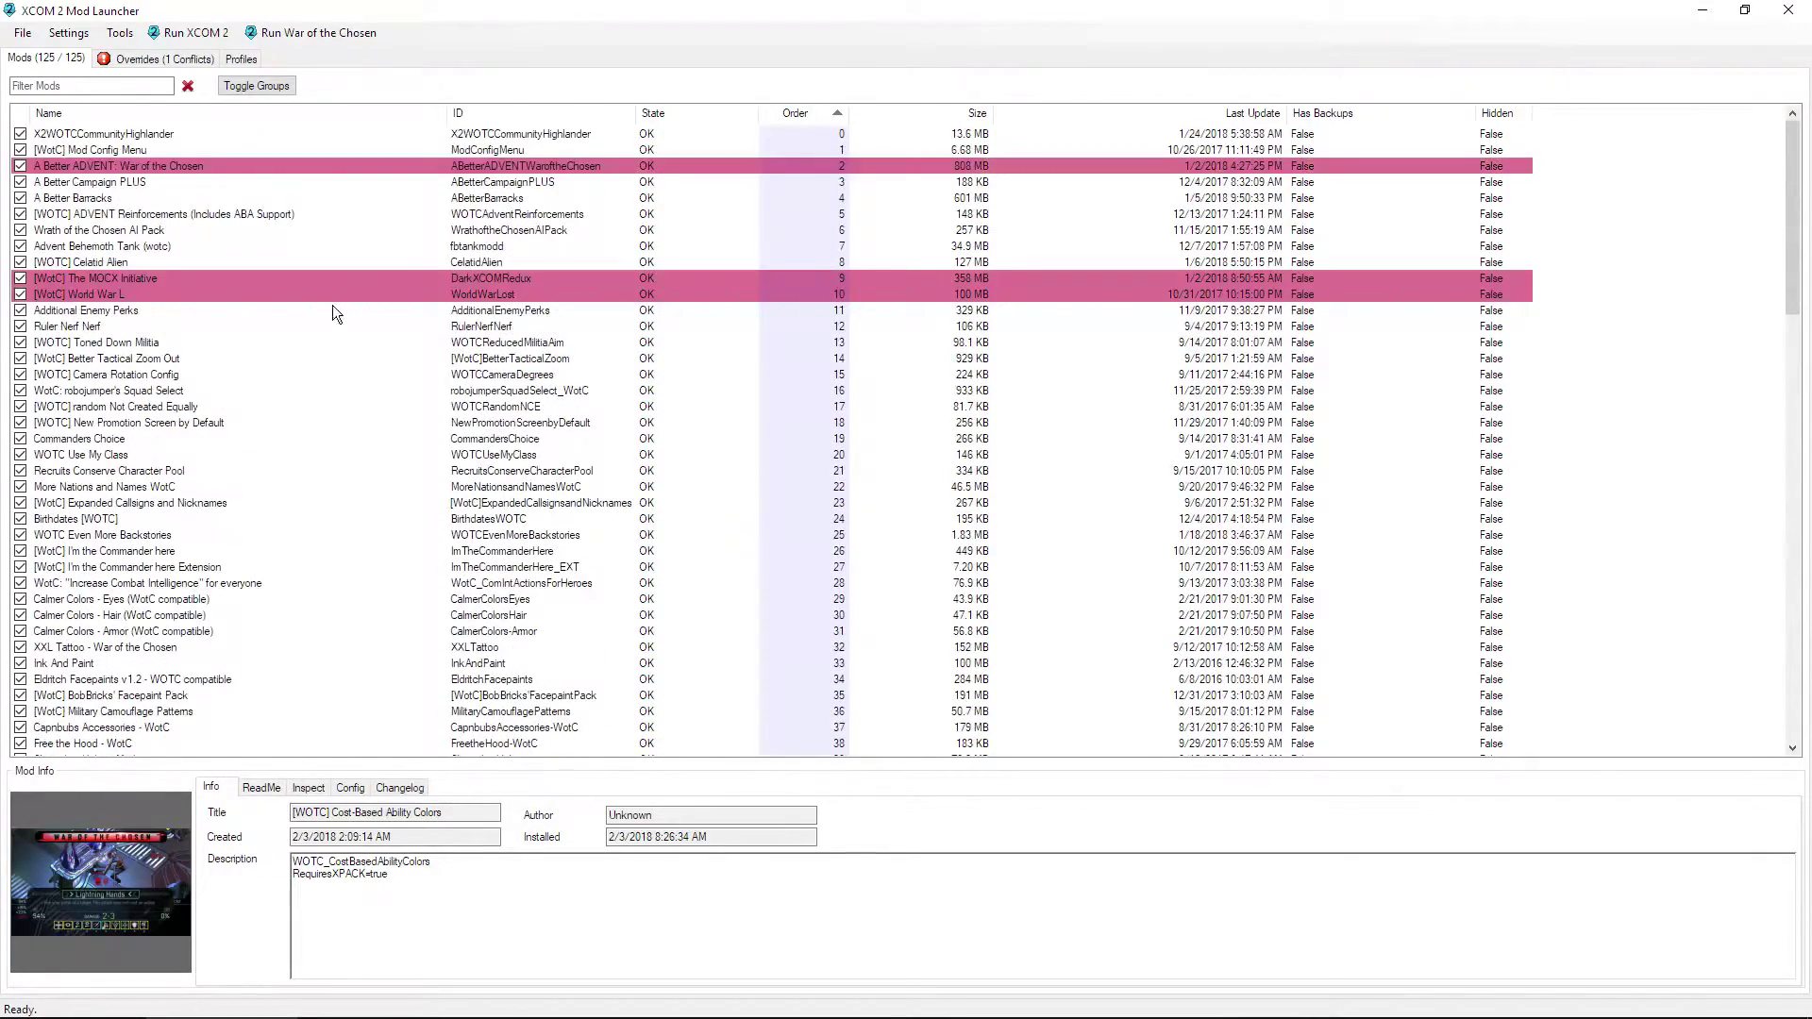
pyautogui.click(178, 121)
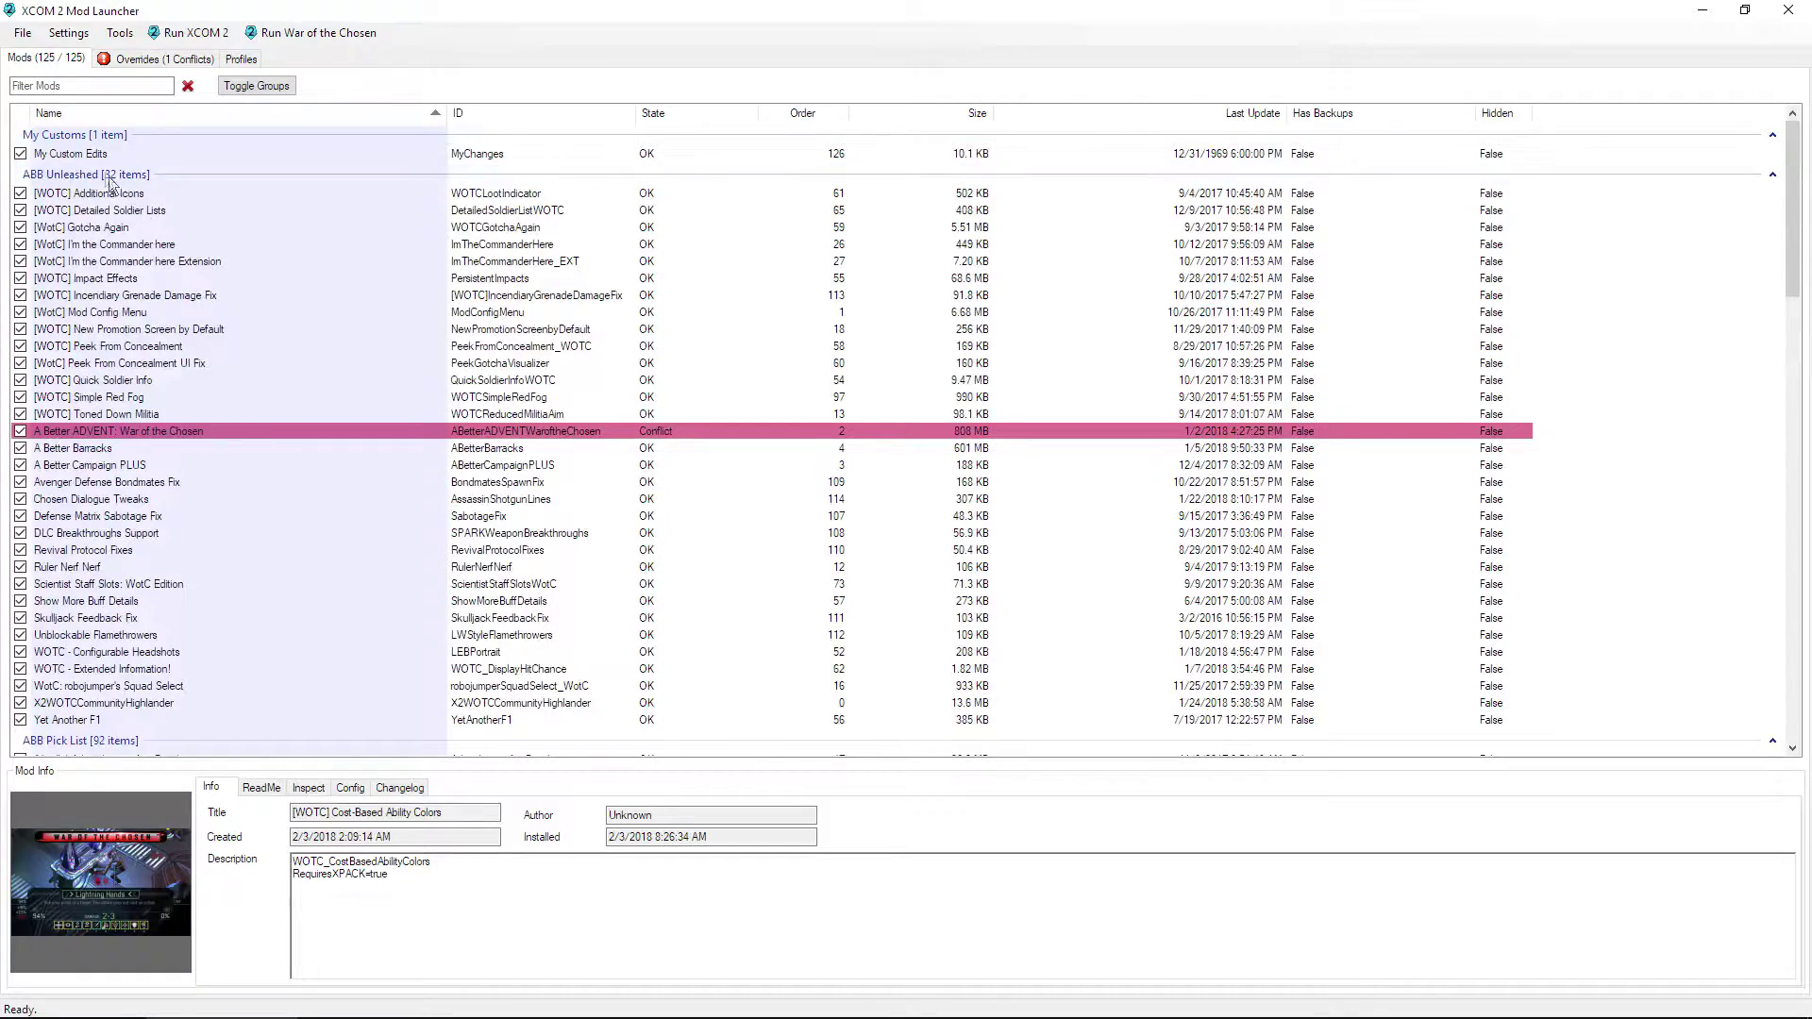
pyautogui.scroll(-6, 235, 506)
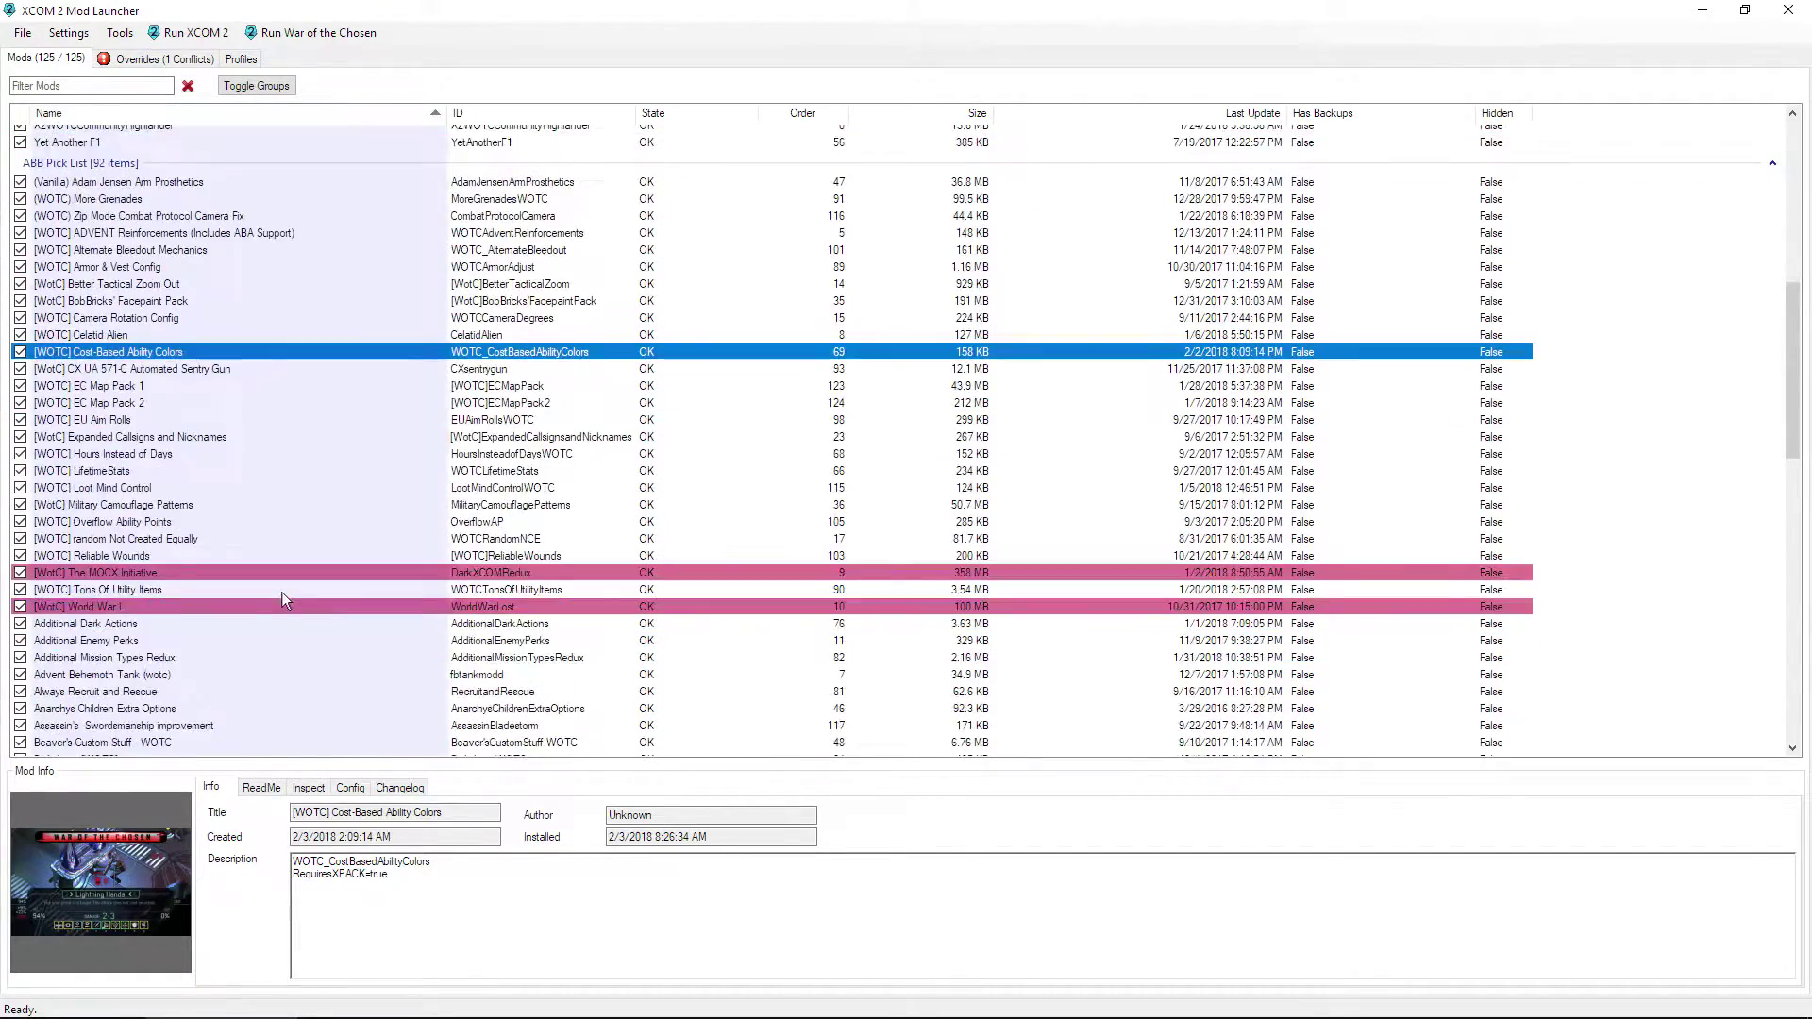
pyautogui.scroll(-10, 186, 677)
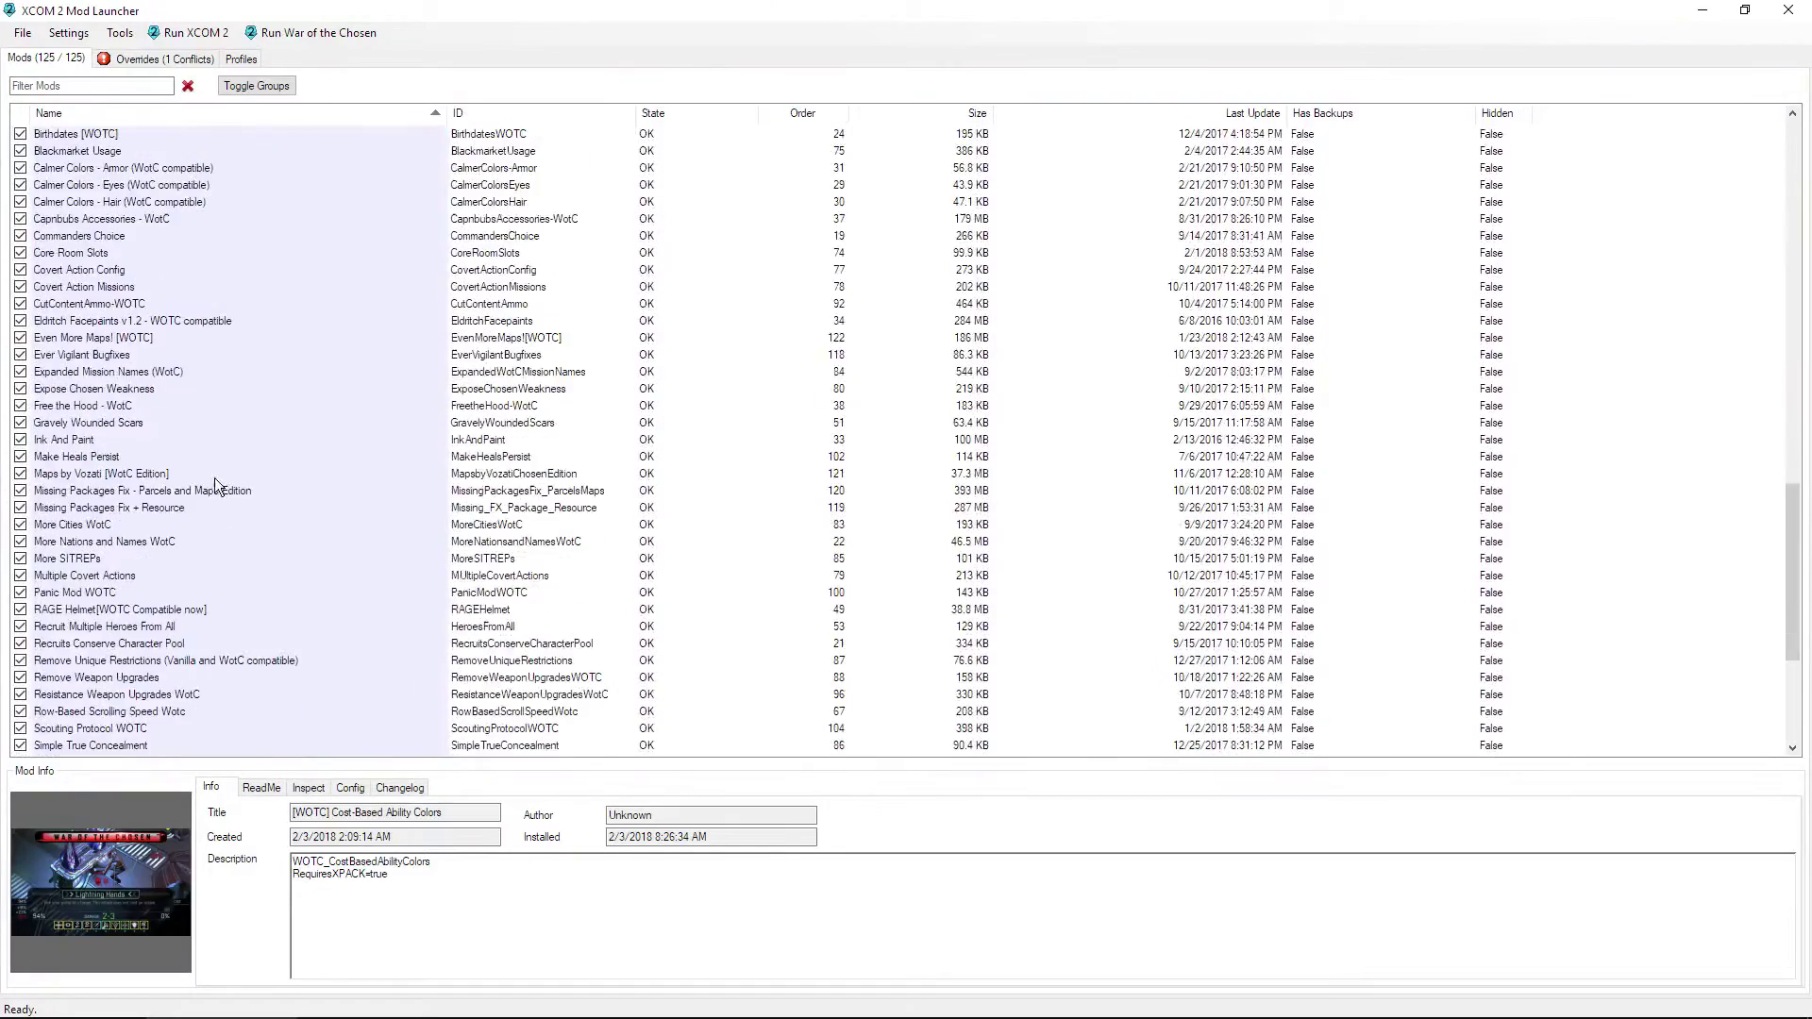
pyautogui.scroll(6, 453, 604)
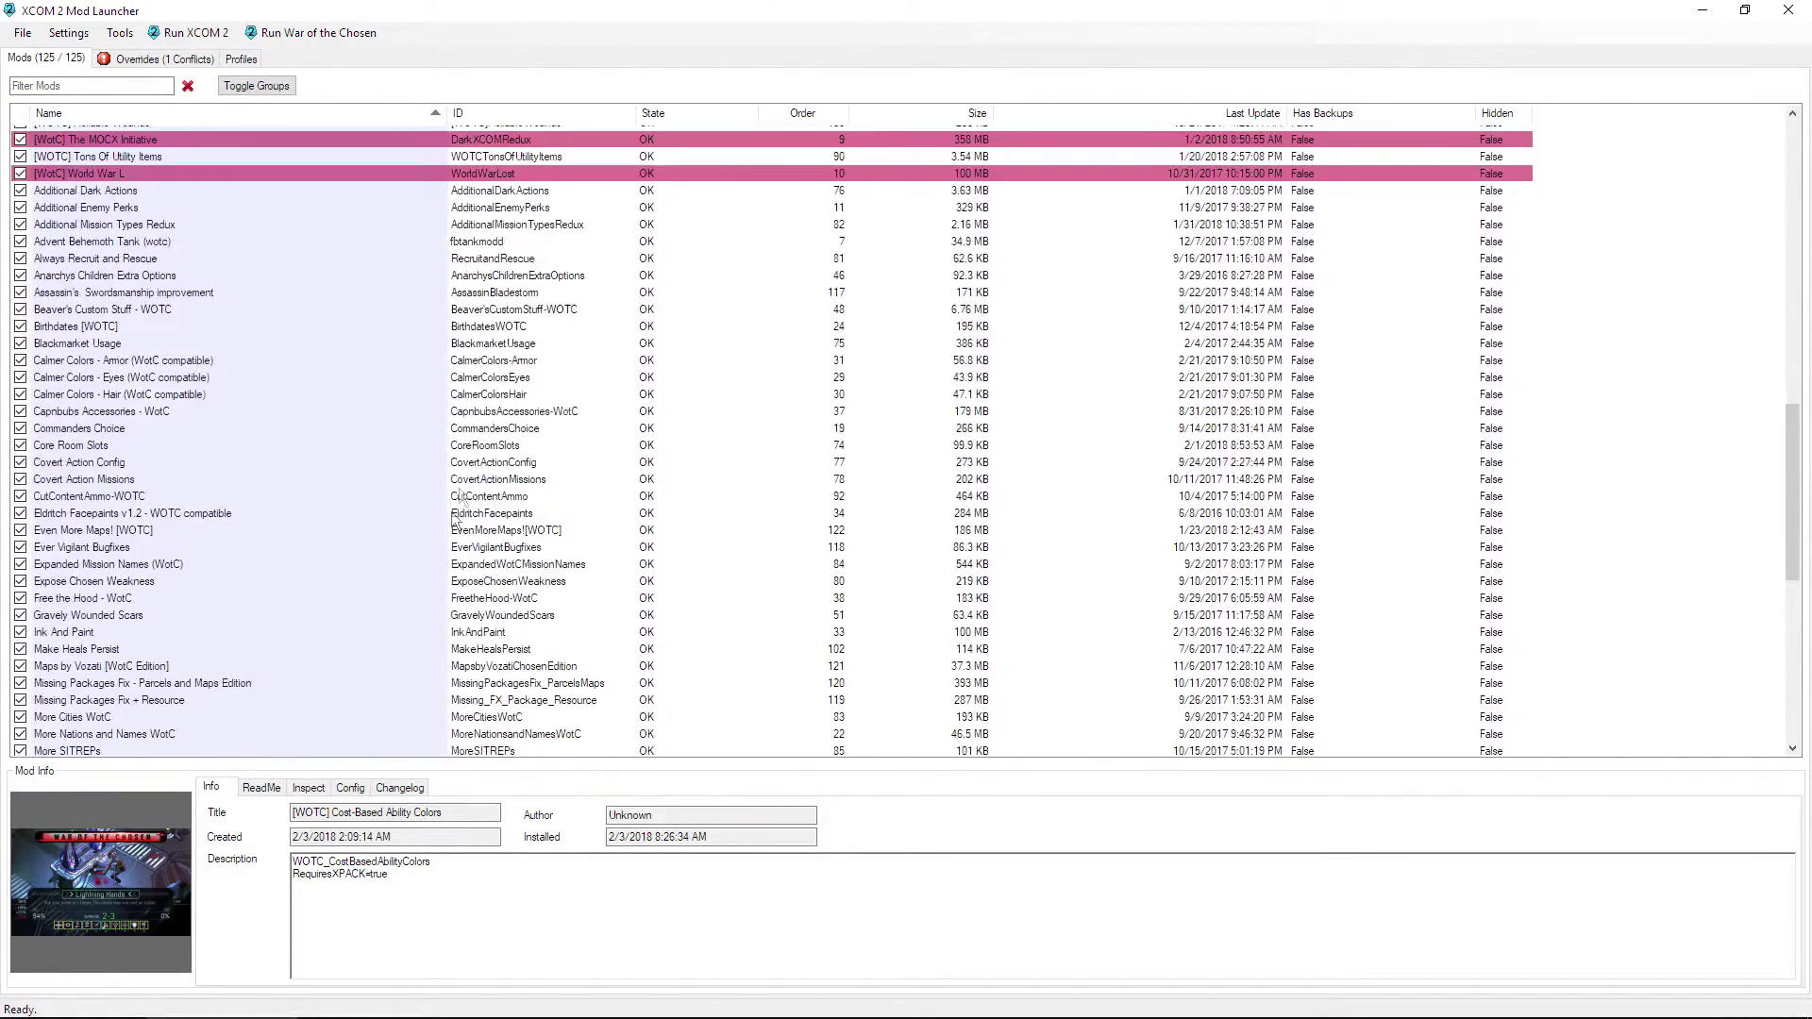
# Step: Sort the mods by load order and examine the list from its start to its end and back
pyautogui.click(794, 111)
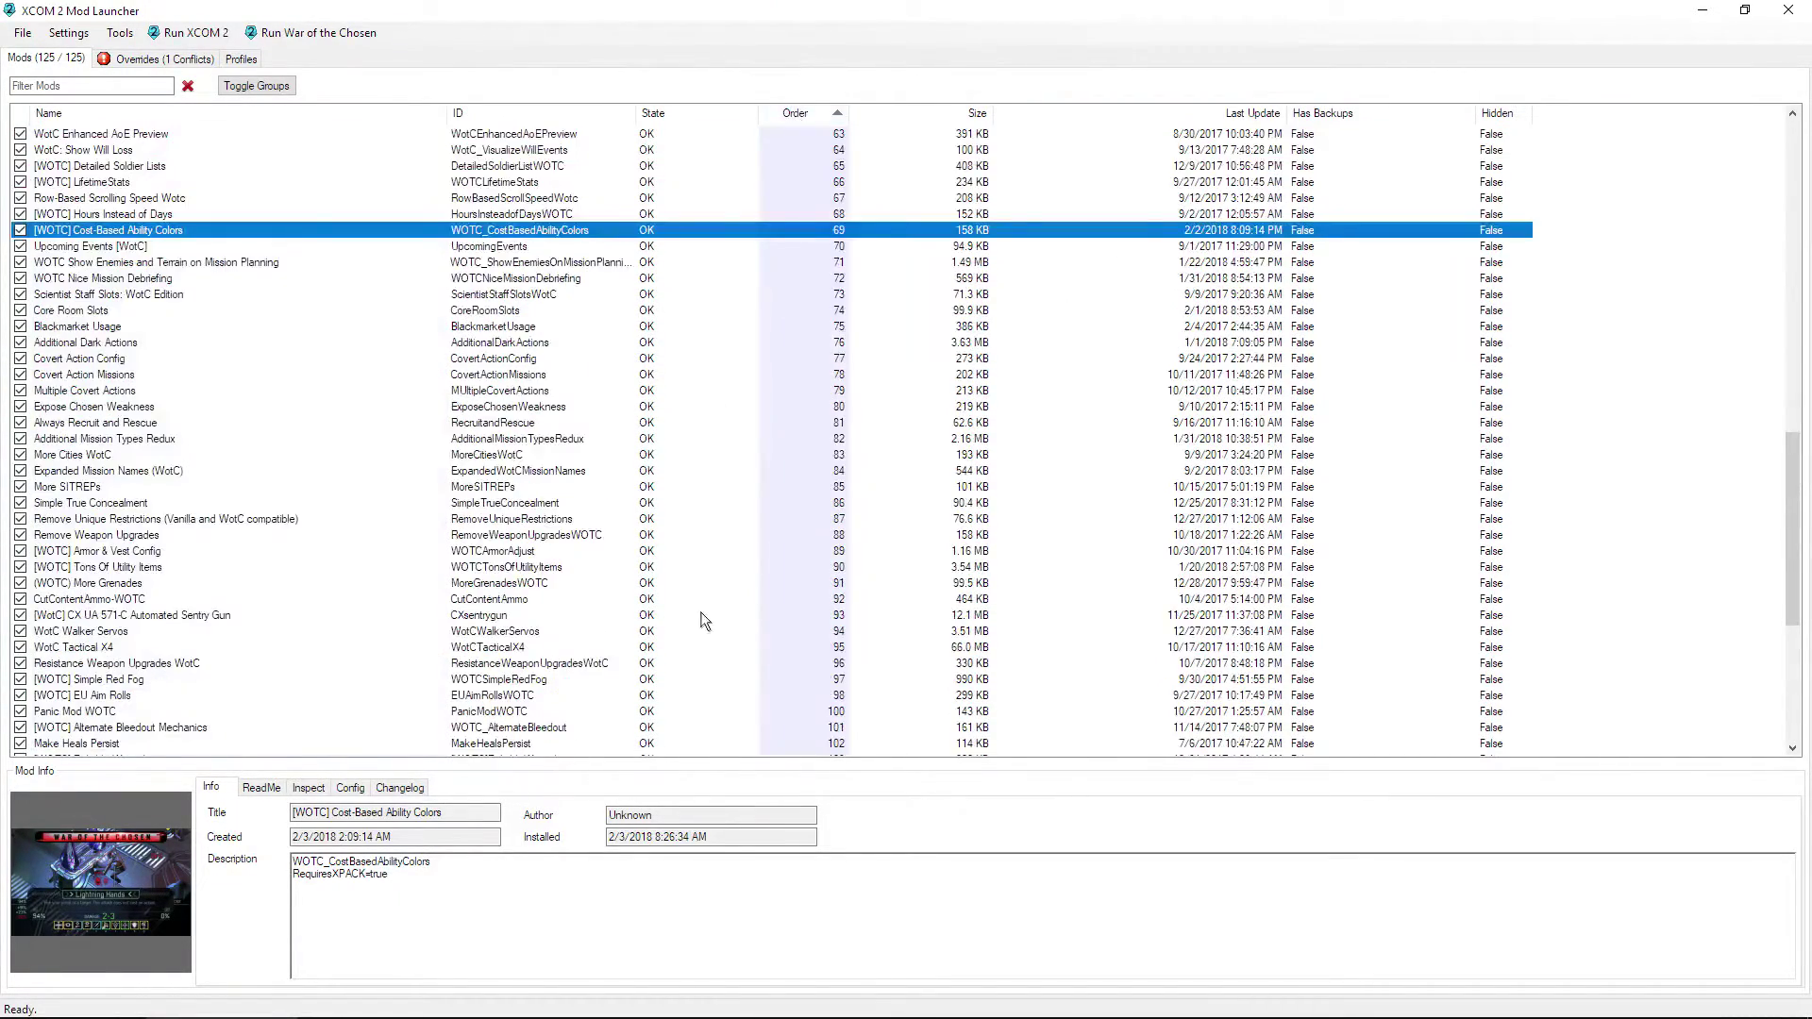
pyautogui.scroll(13, 687, 593)
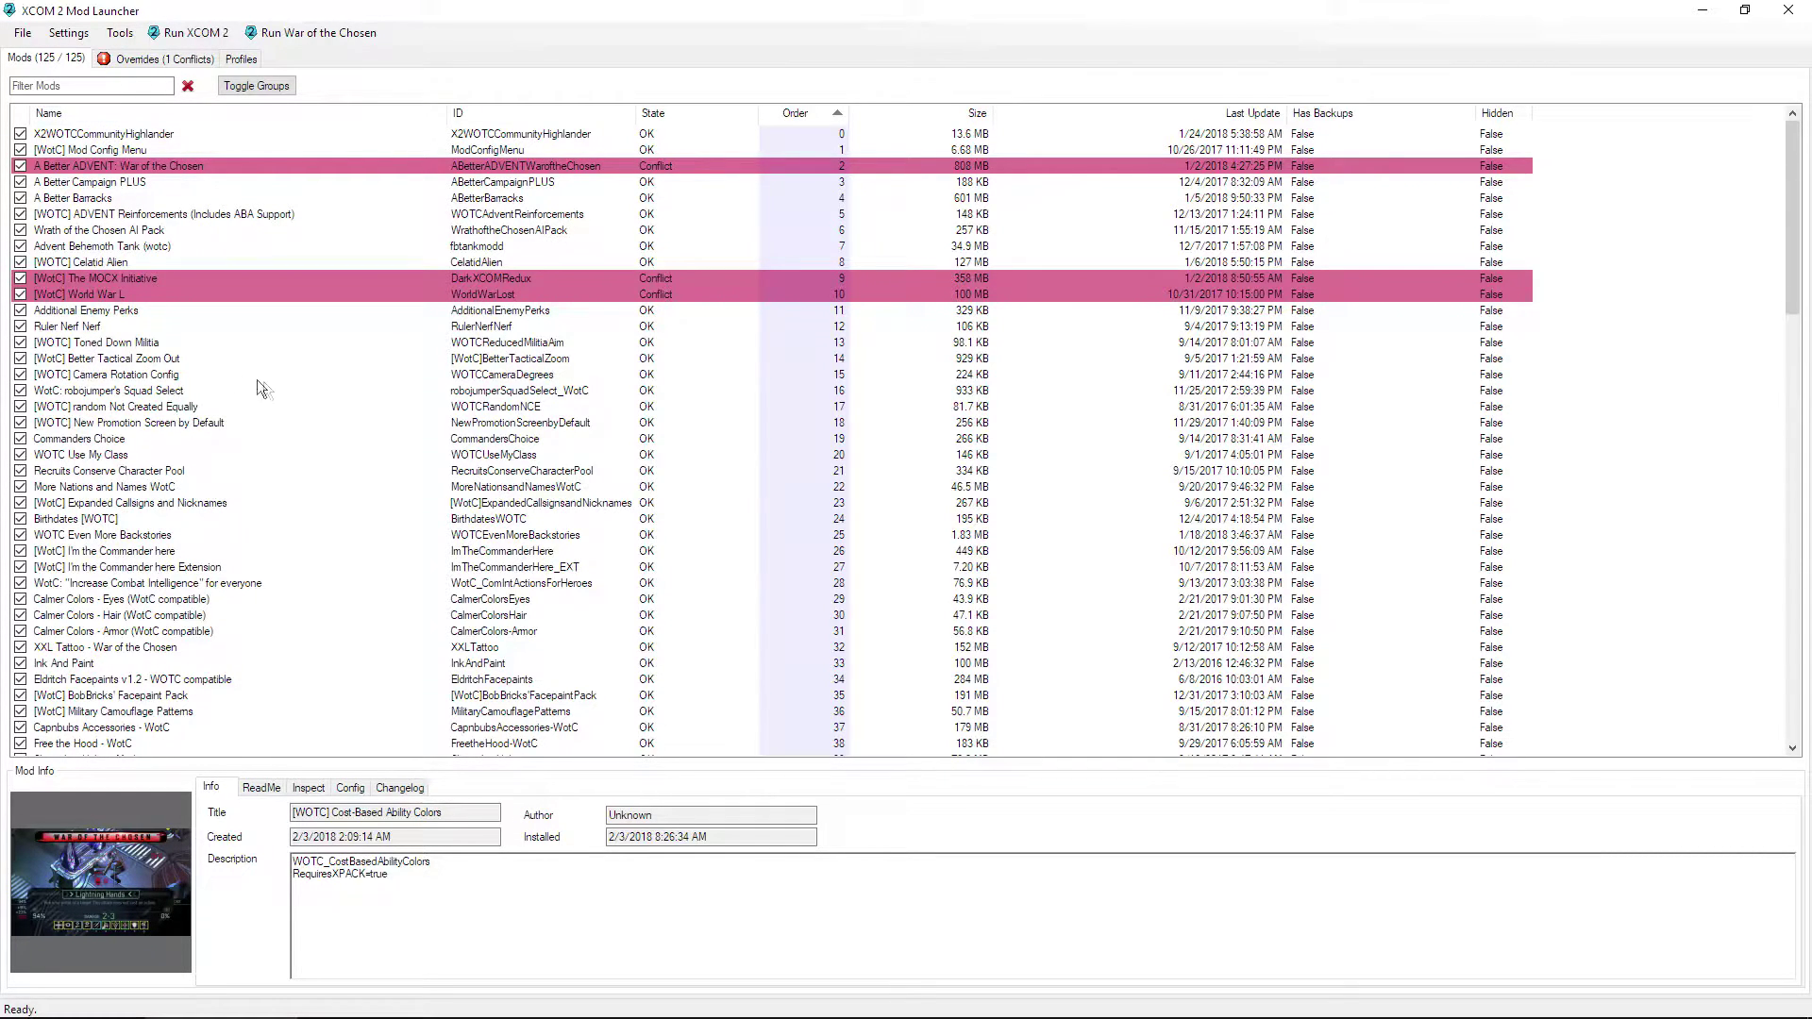
pyautogui.scroll(-4, 214, 672)
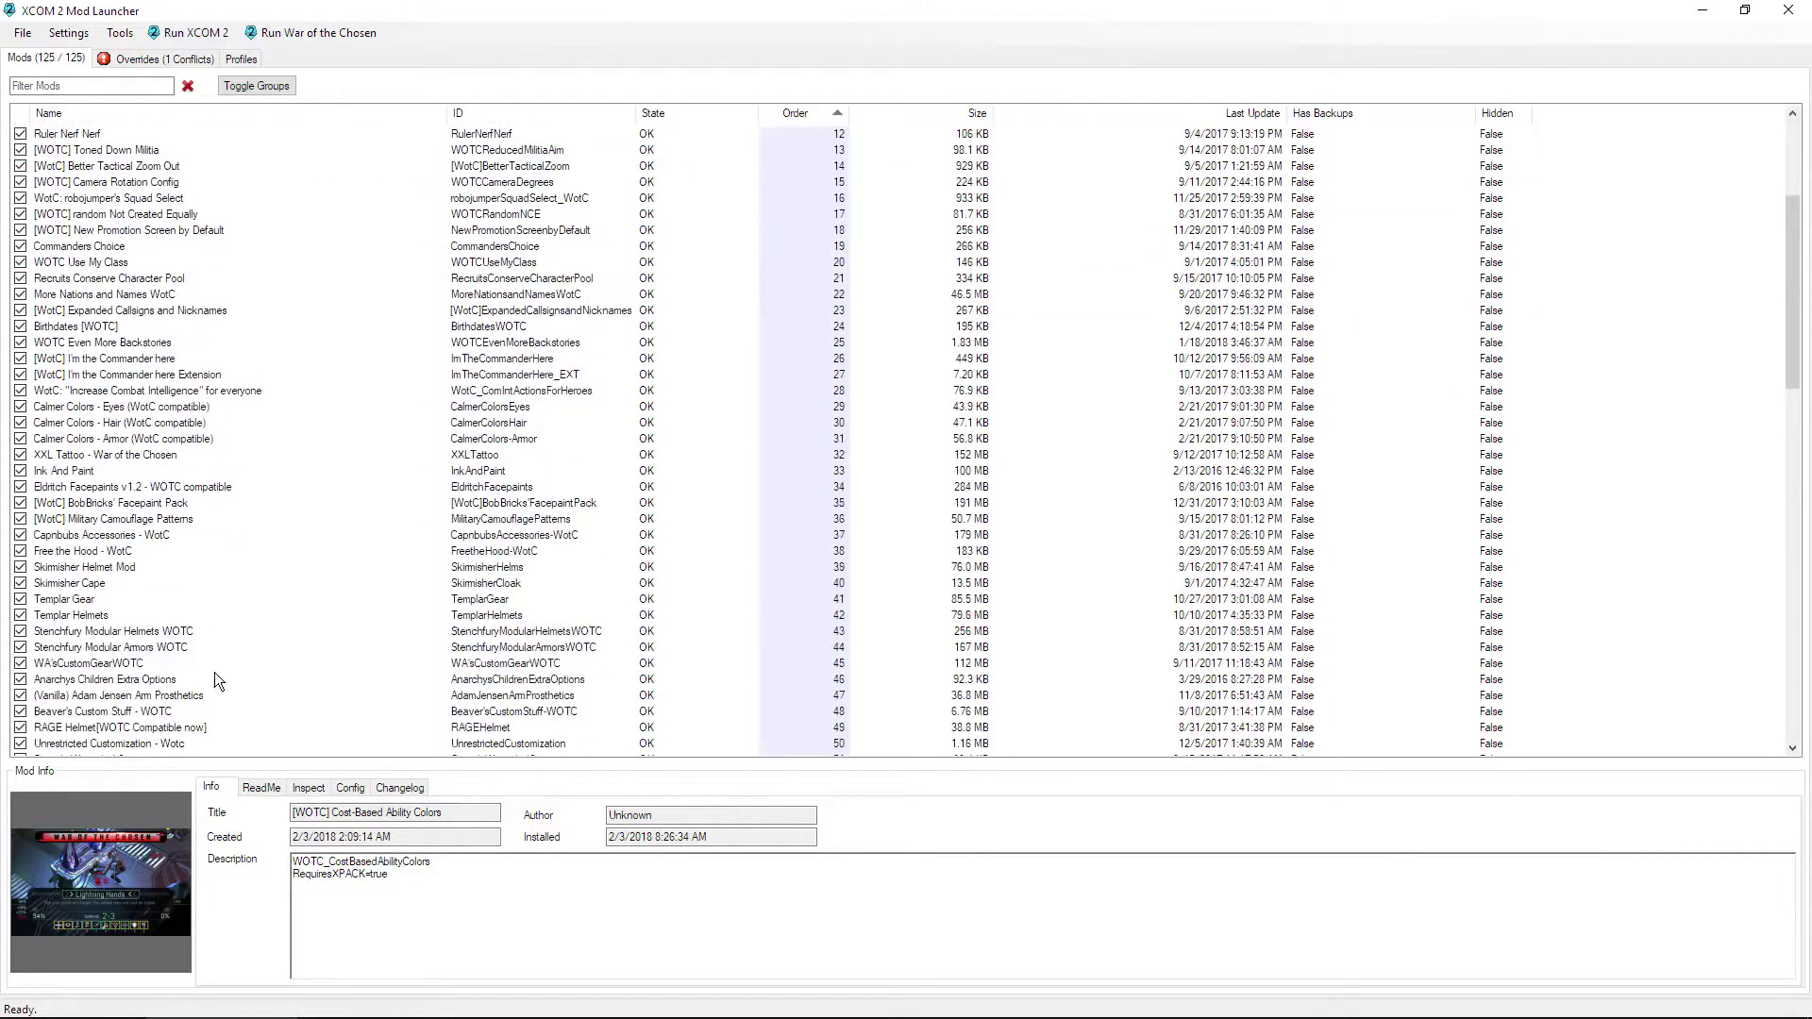
pyautogui.scroll(-1, 213, 672)
pyautogui.scroll(-9, 246, 598)
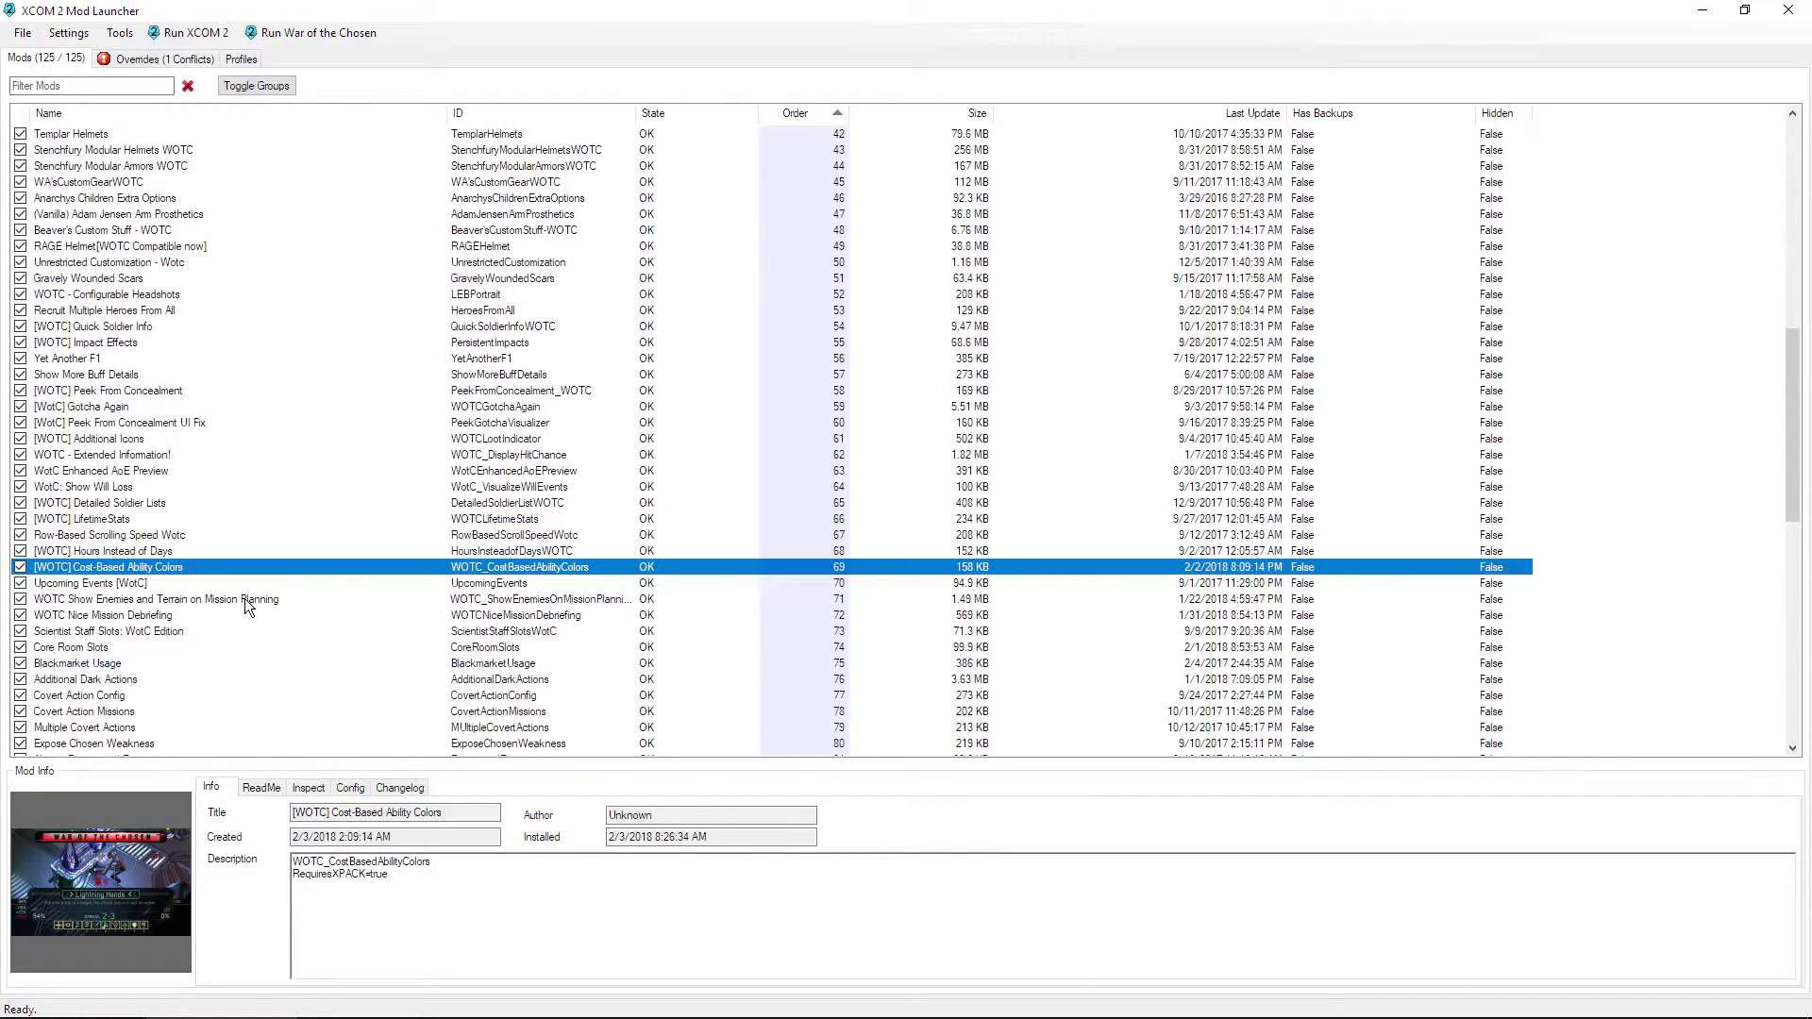
pyautogui.scroll(-3, 245, 599)
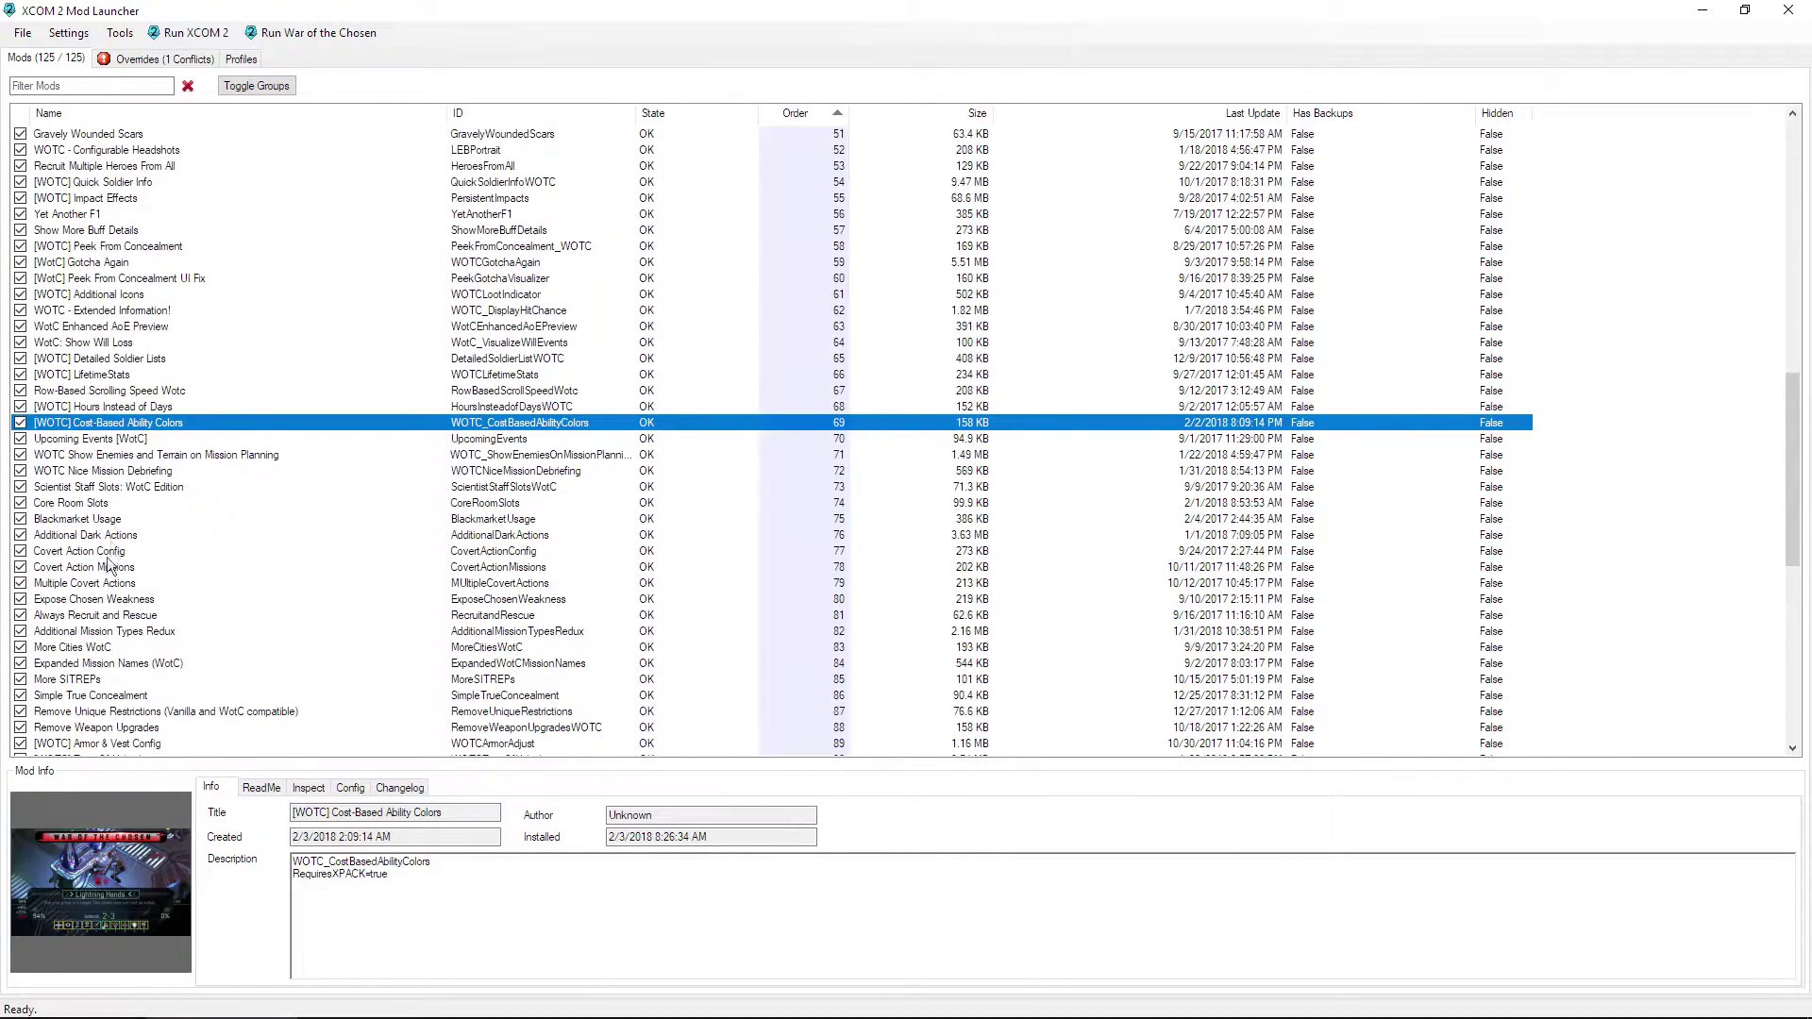
pyautogui.scroll(-2, 196, 590)
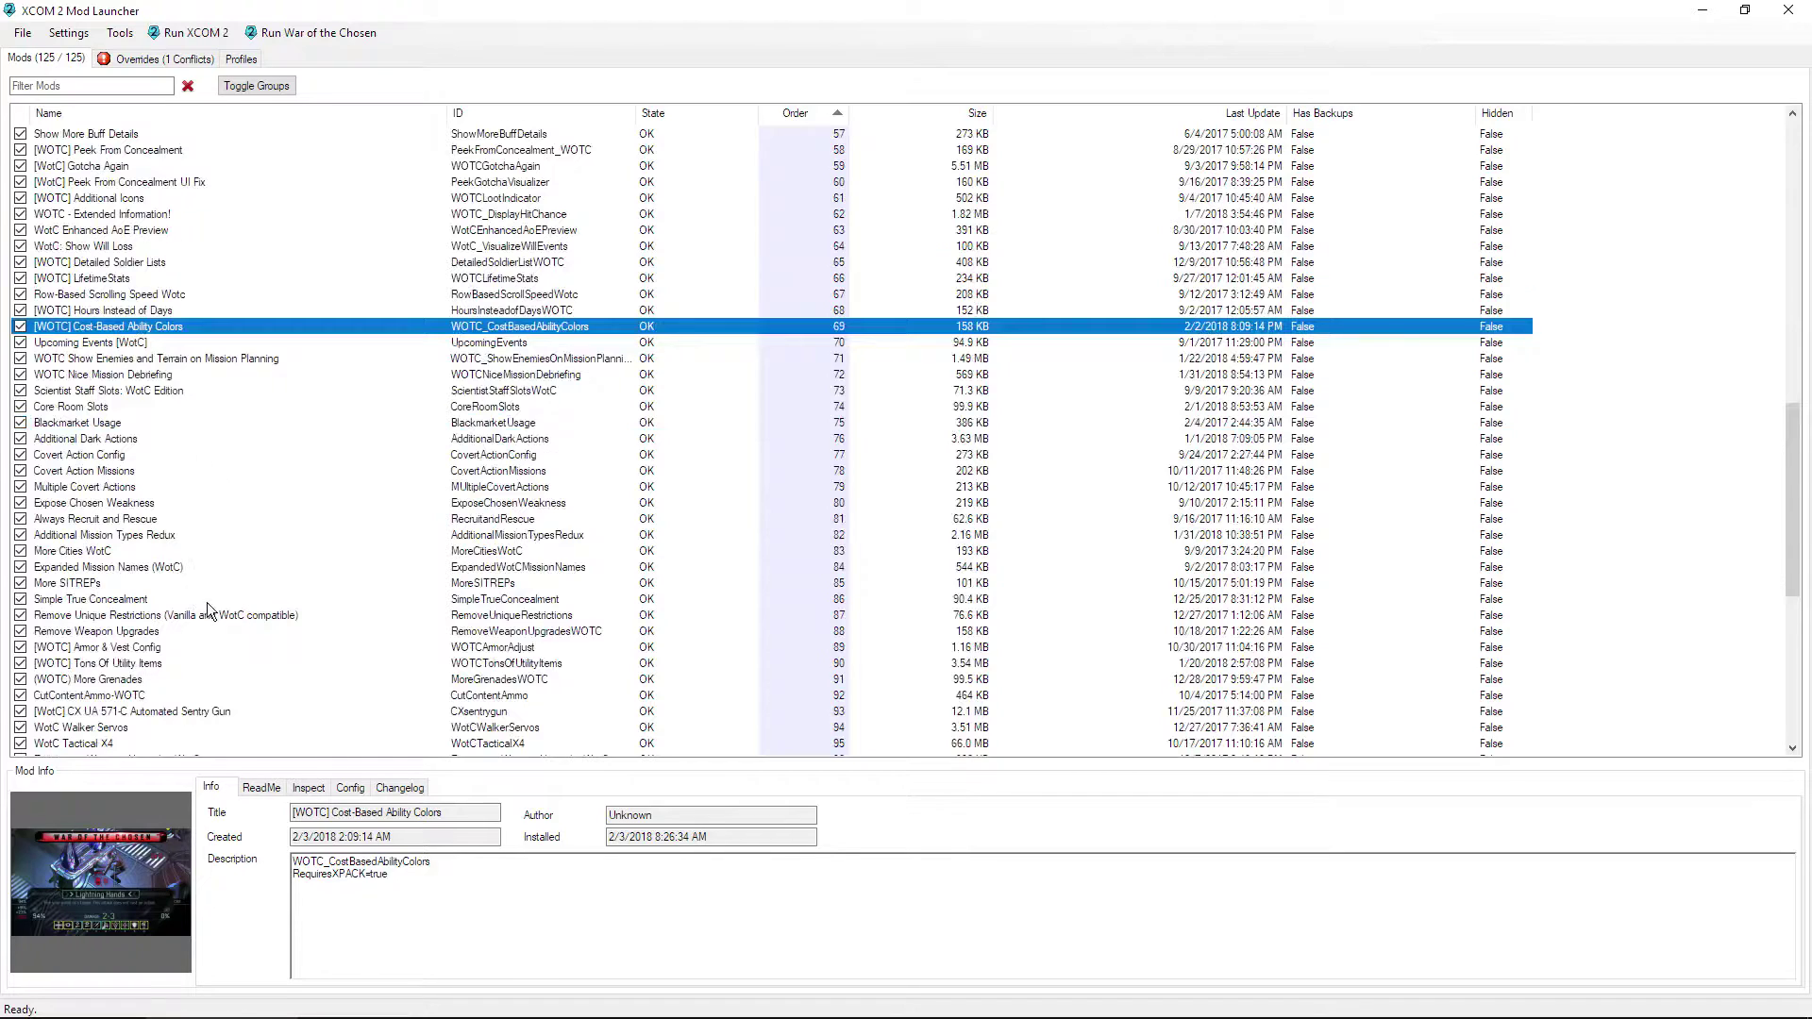
pyautogui.scroll(-4, 208, 607)
pyautogui.scroll(-4, 240, 590)
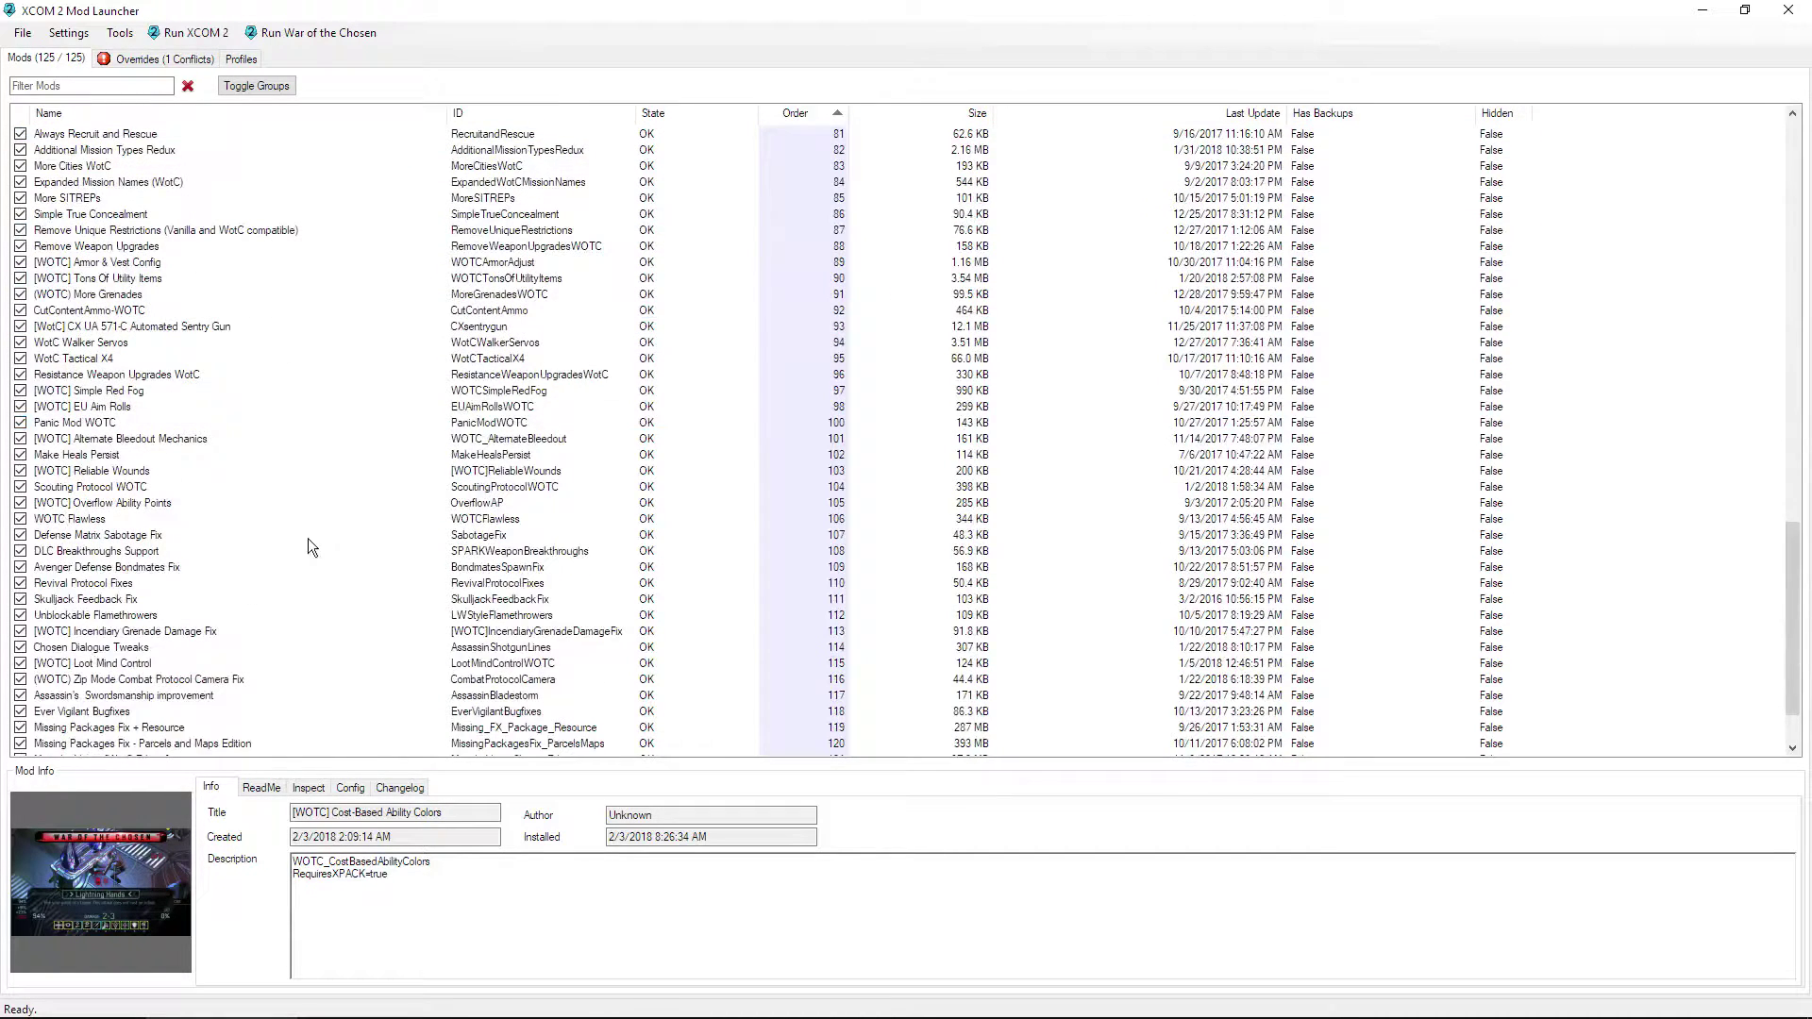
pyautogui.scroll(-2, 292, 585)
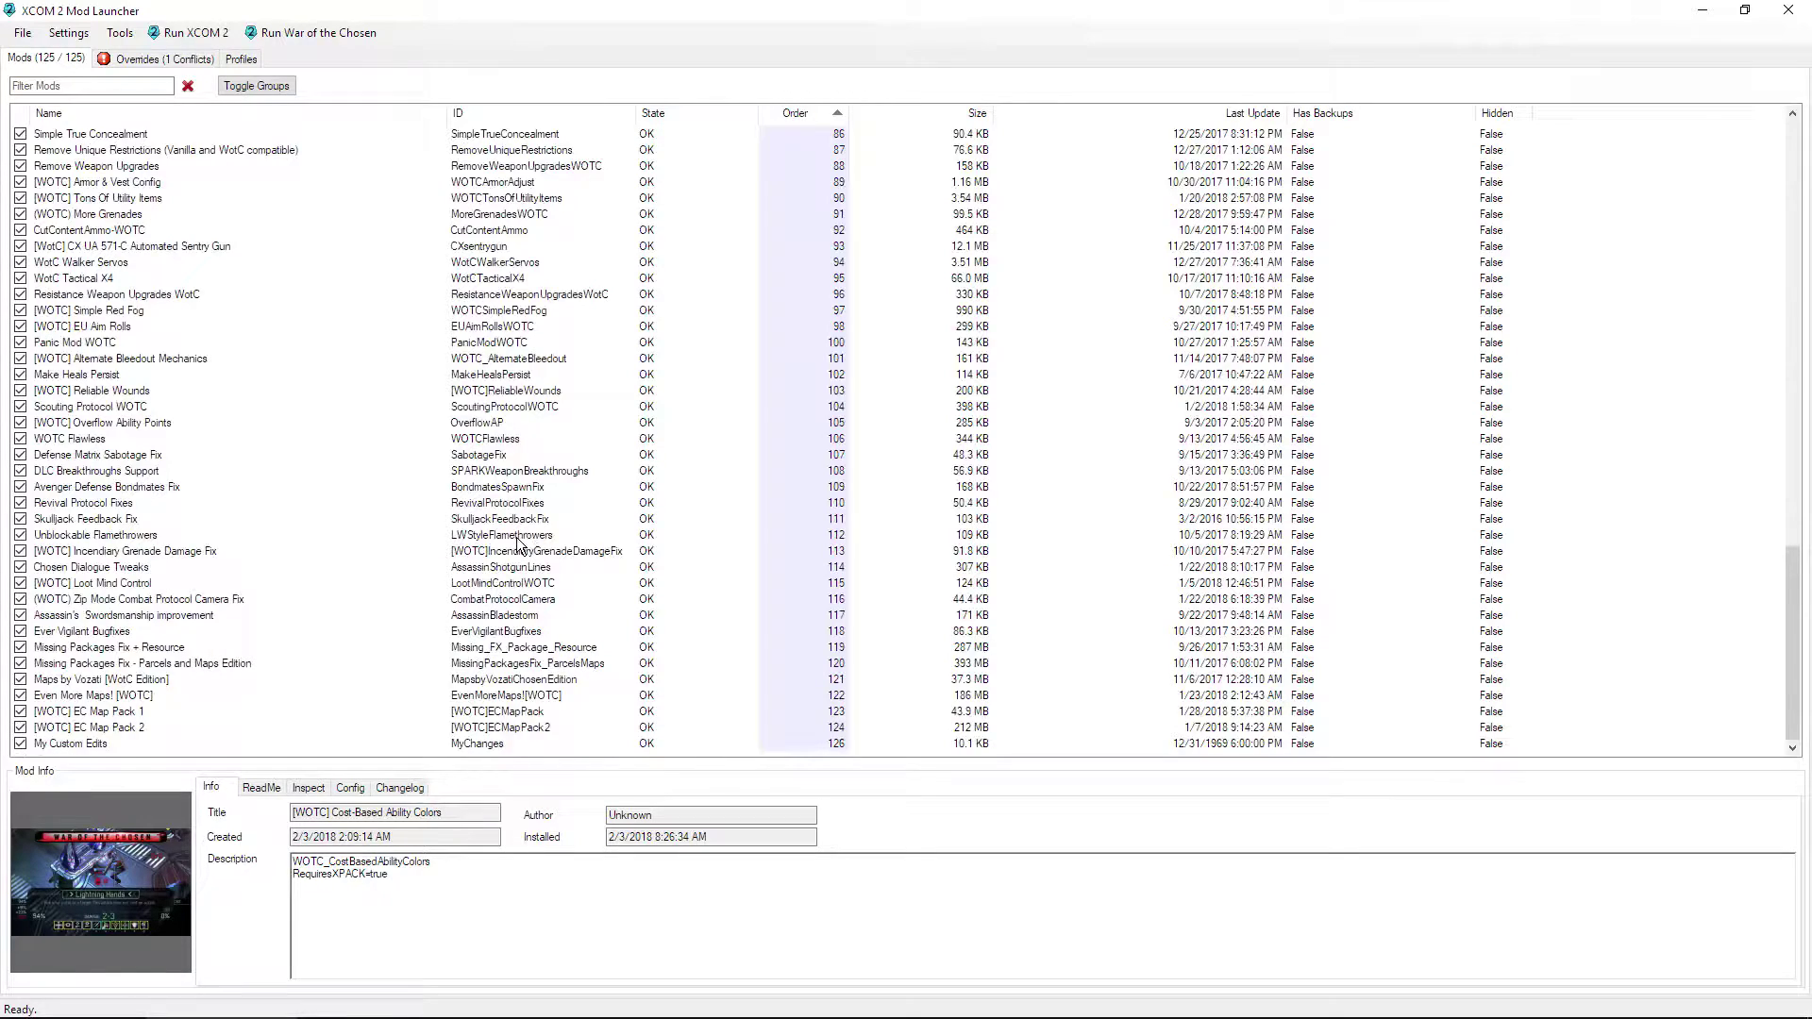
pyautogui.scroll(5, 698, 590)
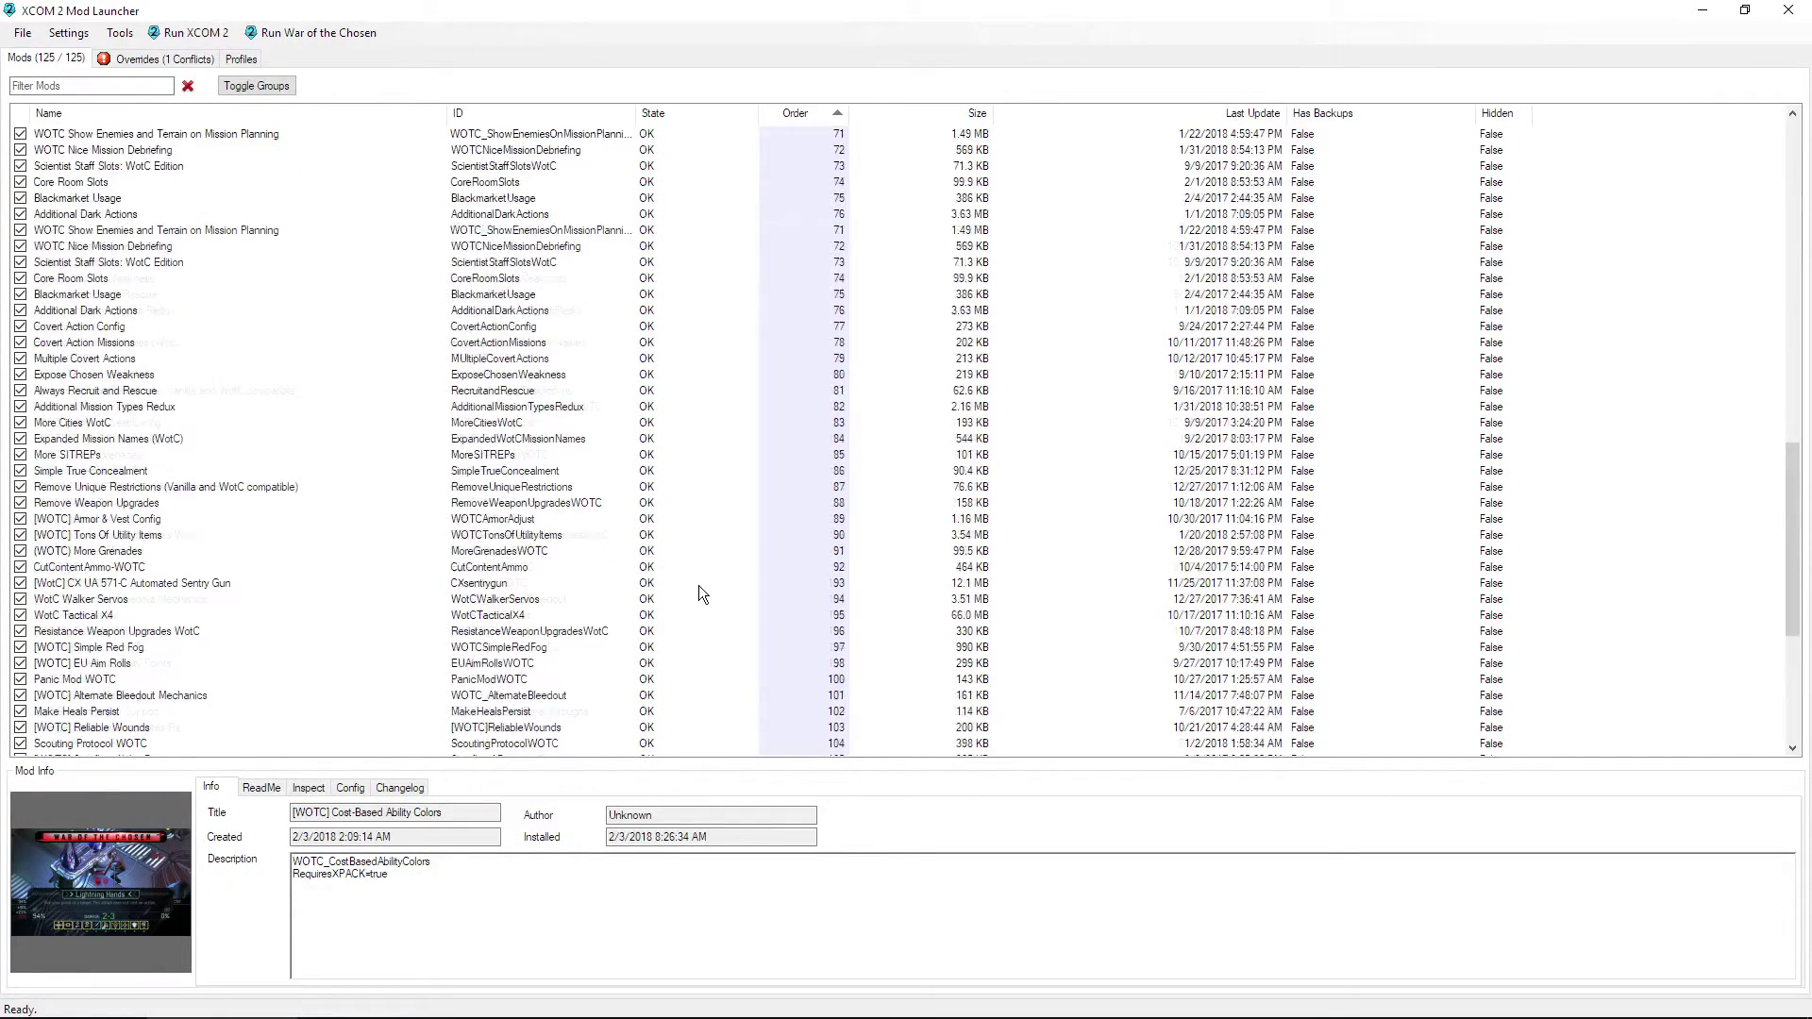
pyautogui.scroll(15, 699, 591)
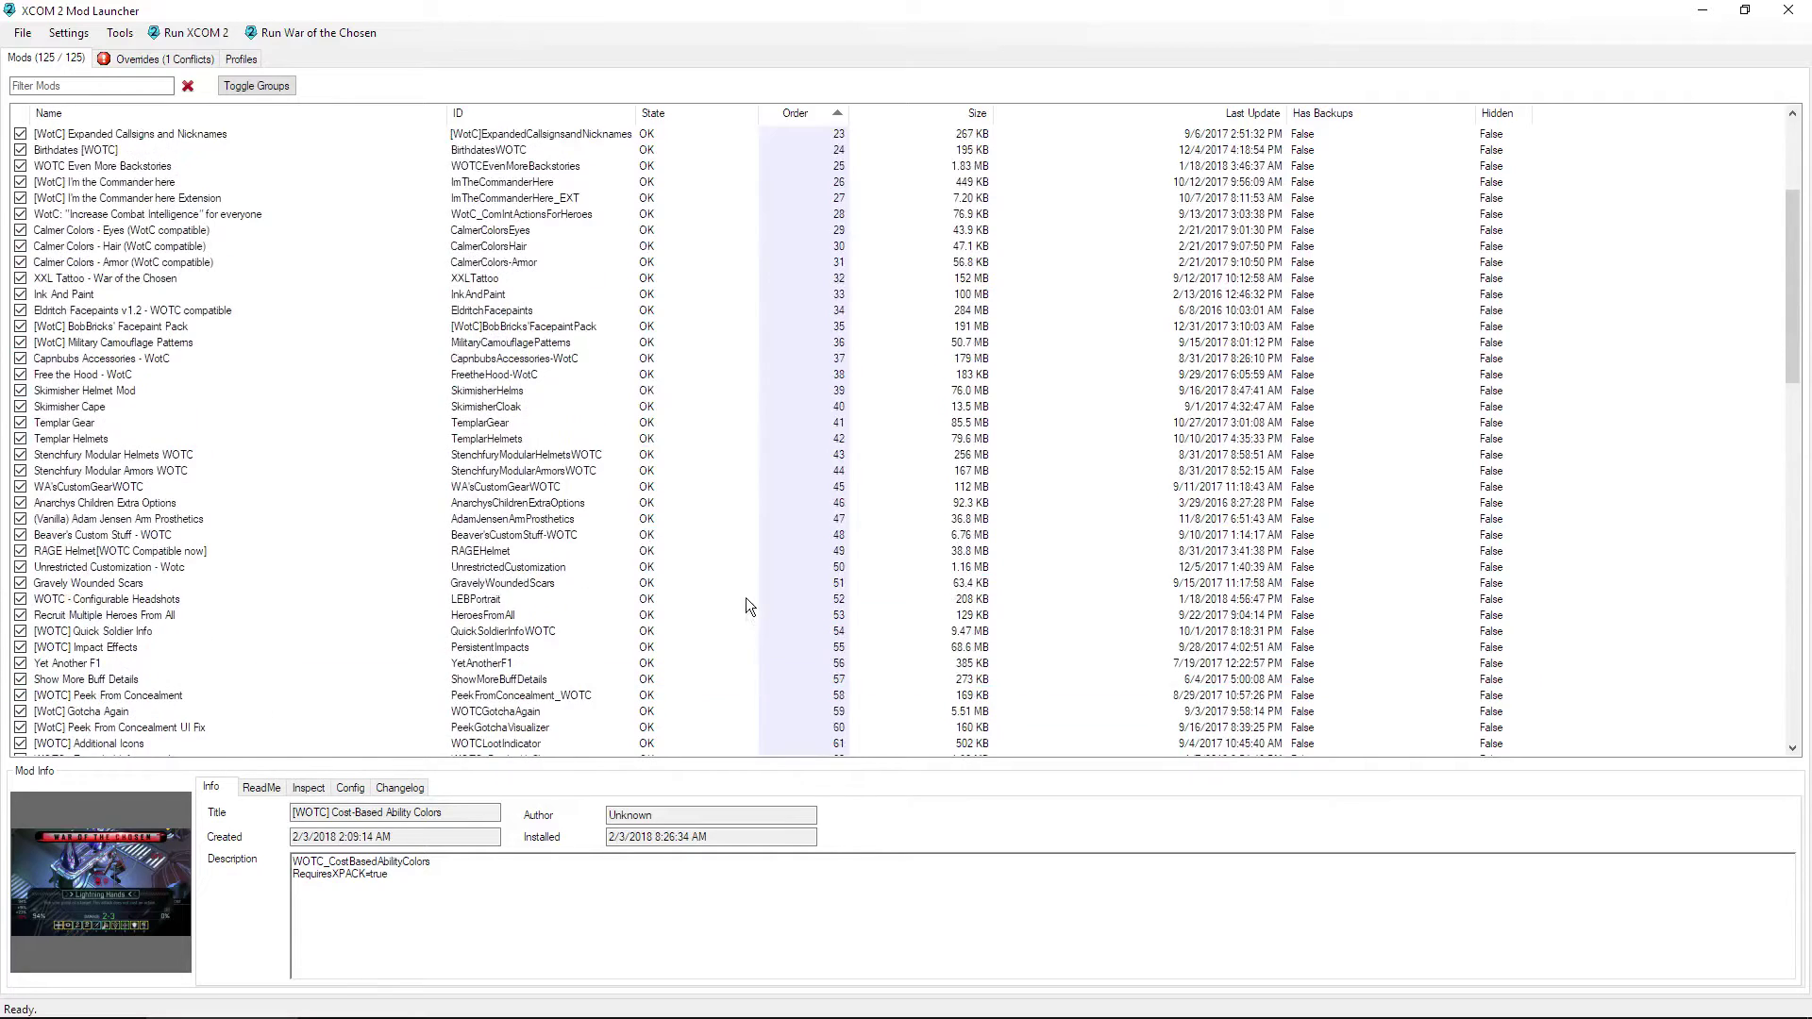
pyautogui.scroll(8, 733, 593)
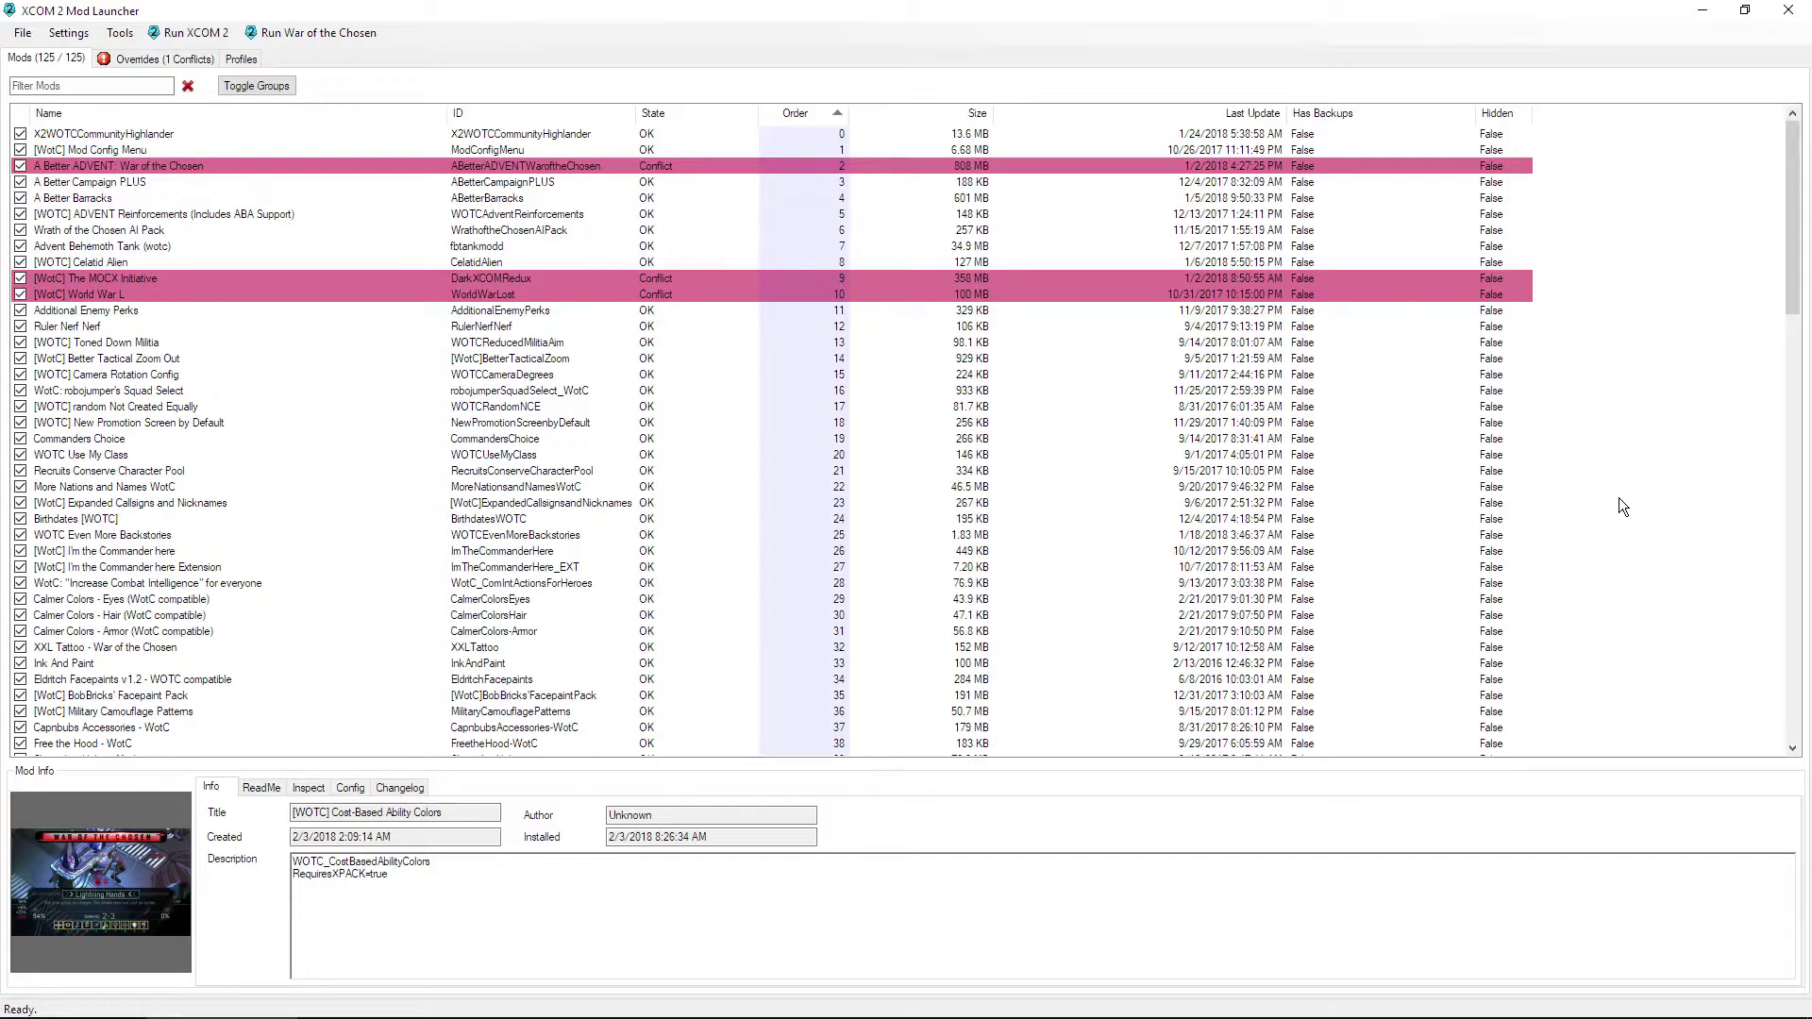
# Step: View the details of the My Custom Edits mod at the end of the load order
pyautogui.scroll(-20, 1164, 330)
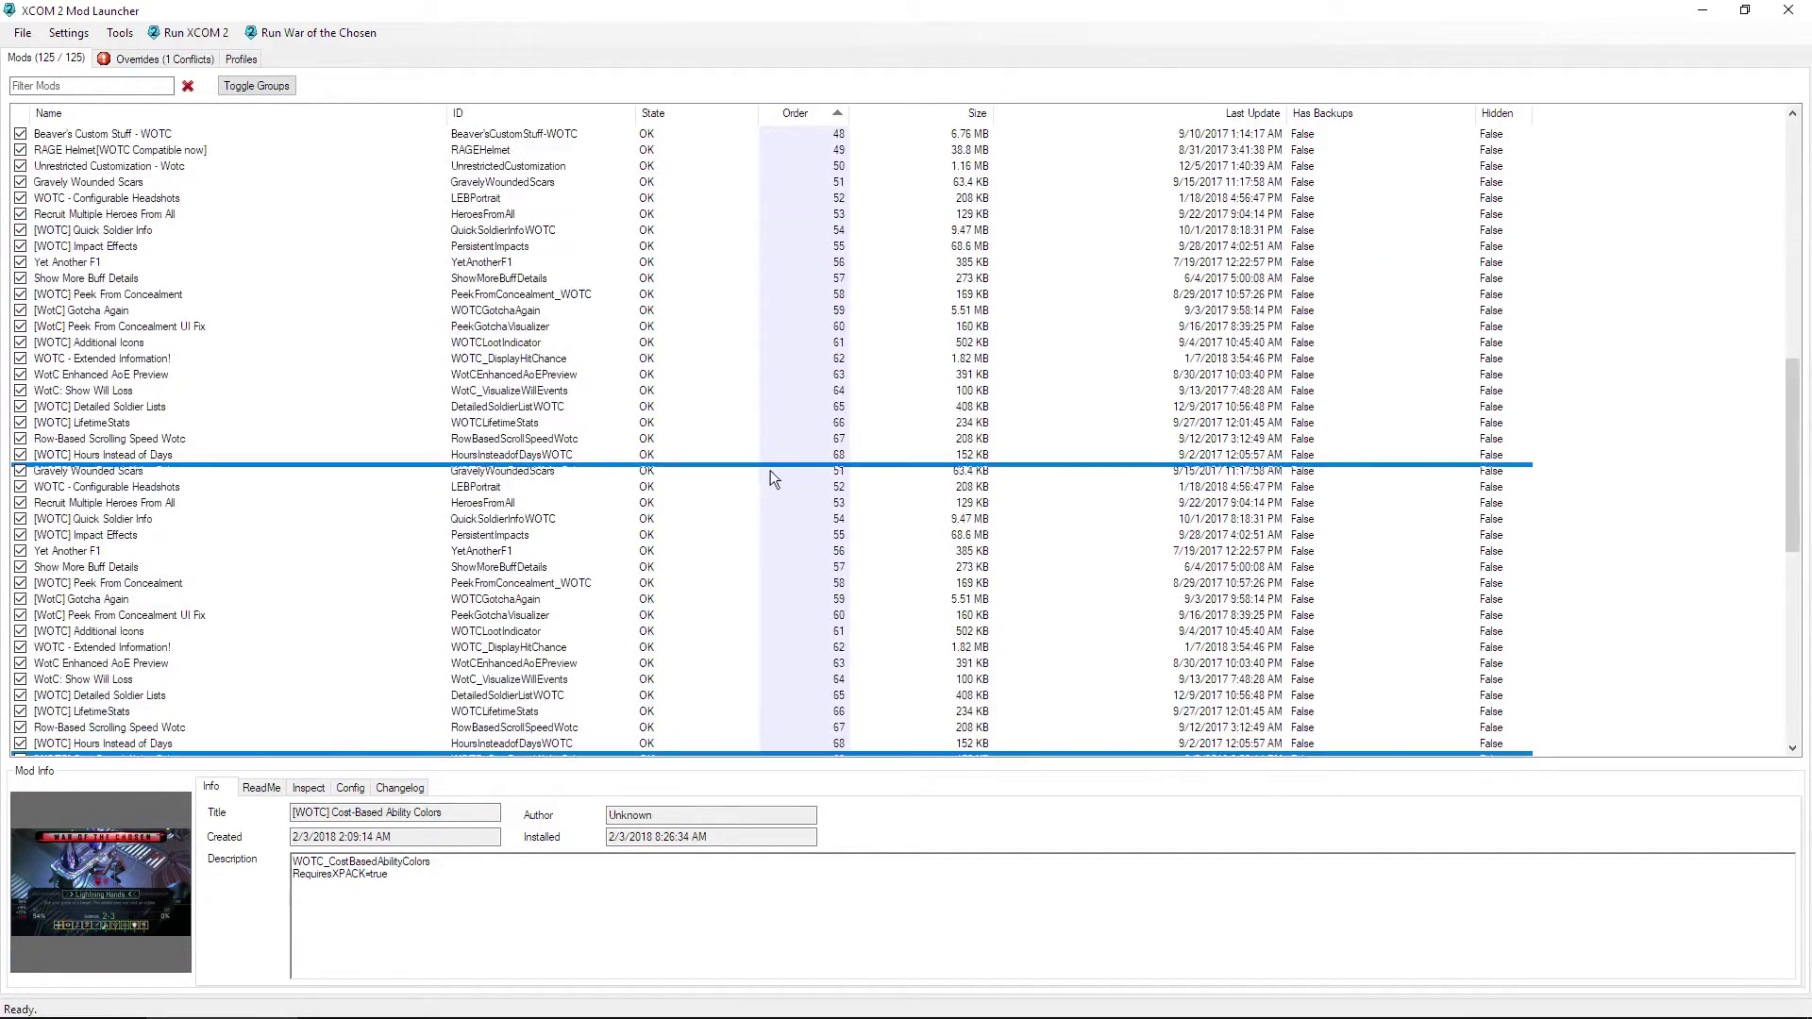
pyautogui.scroll(-8, 760, 500)
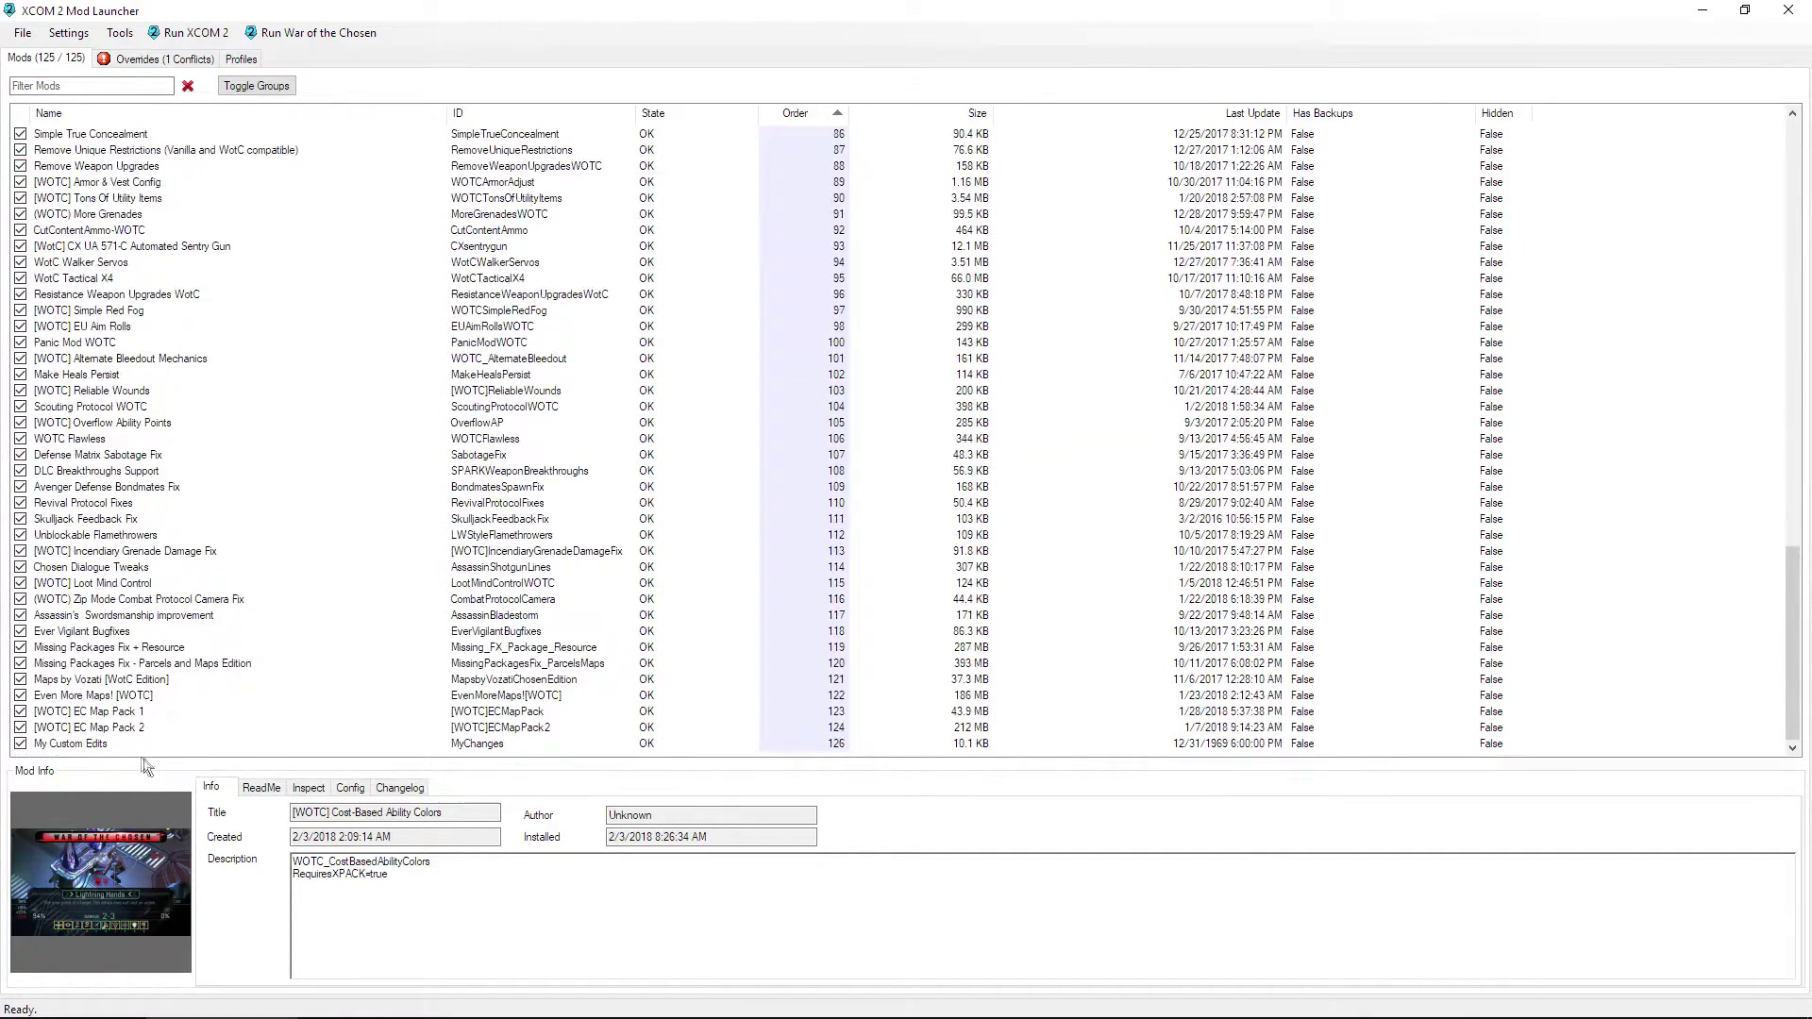
pyautogui.click(106, 744)
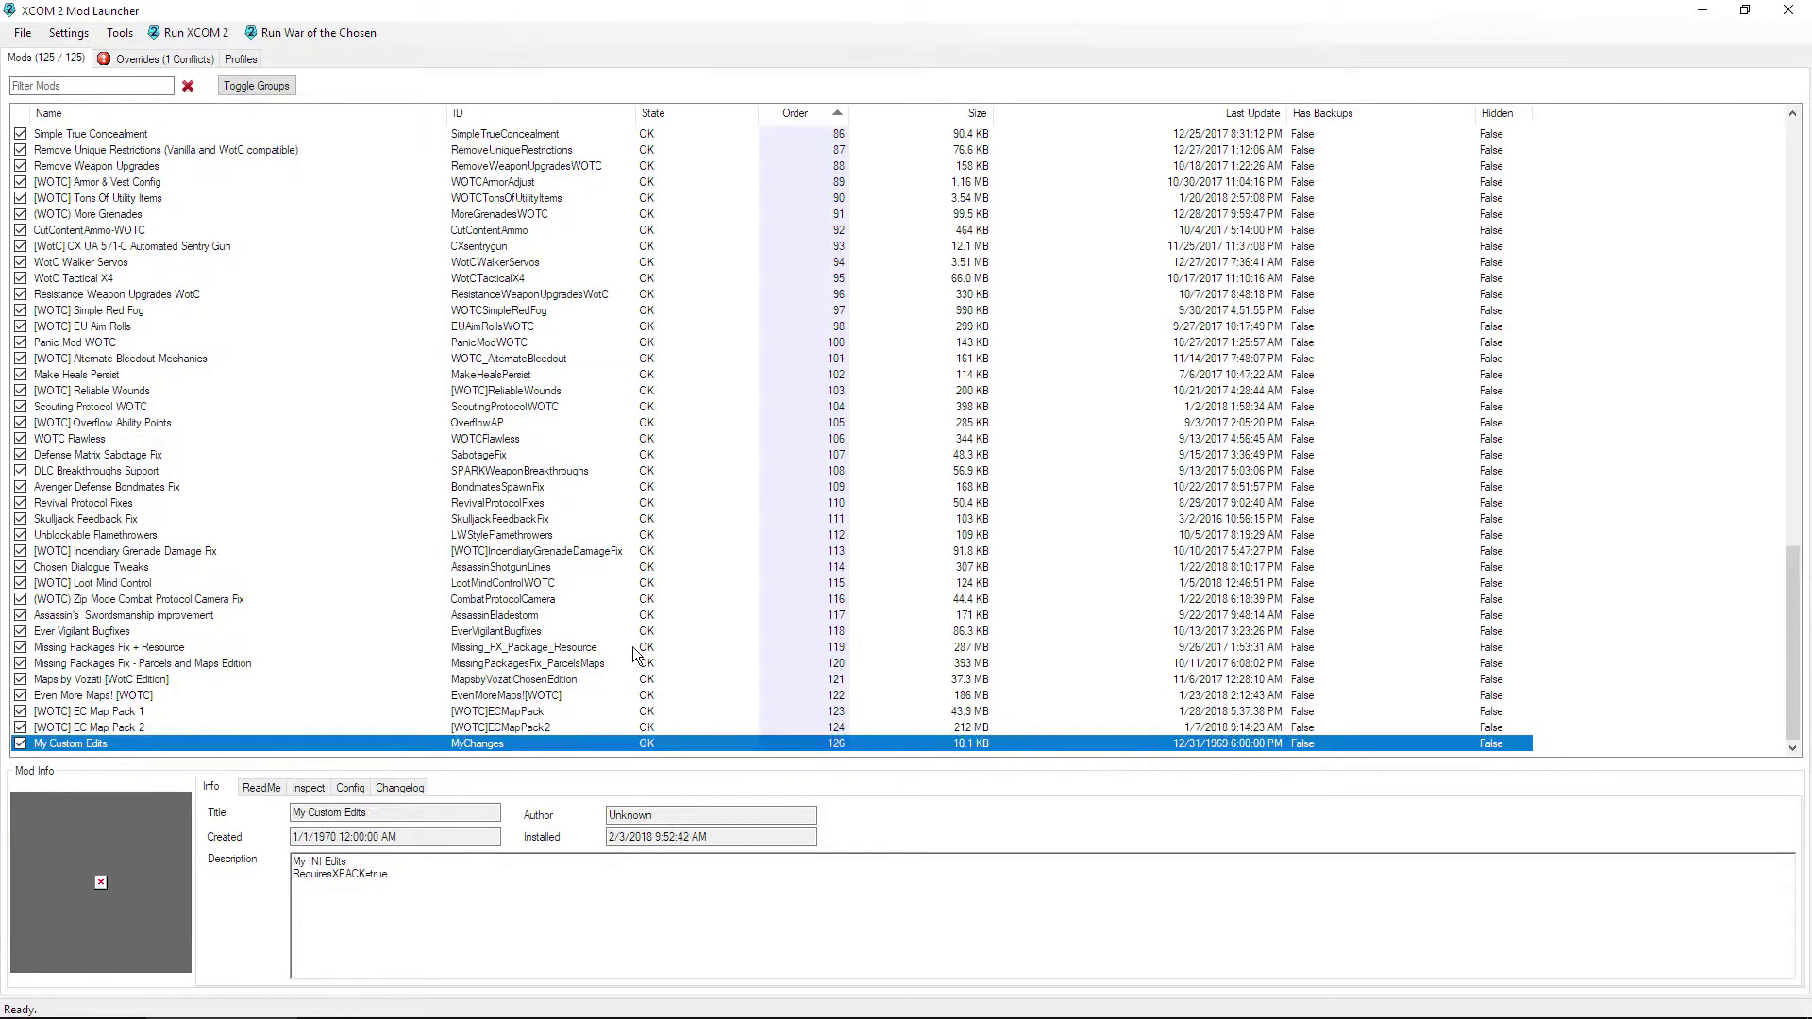